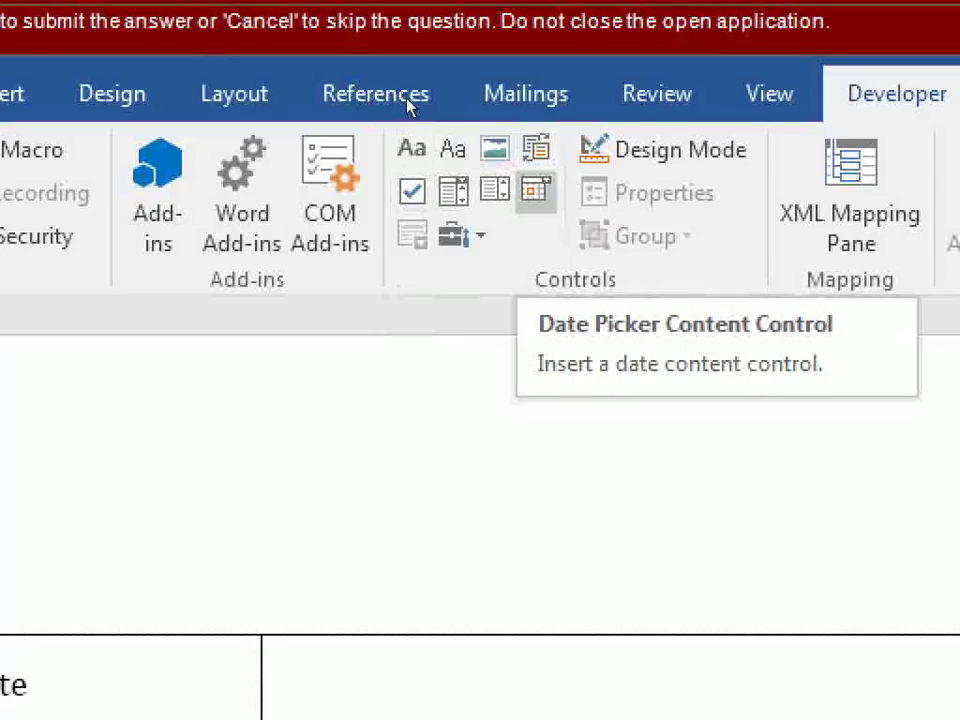
Step: Insert a Date Picker content control into the table's Date cell
left_click(536, 190)
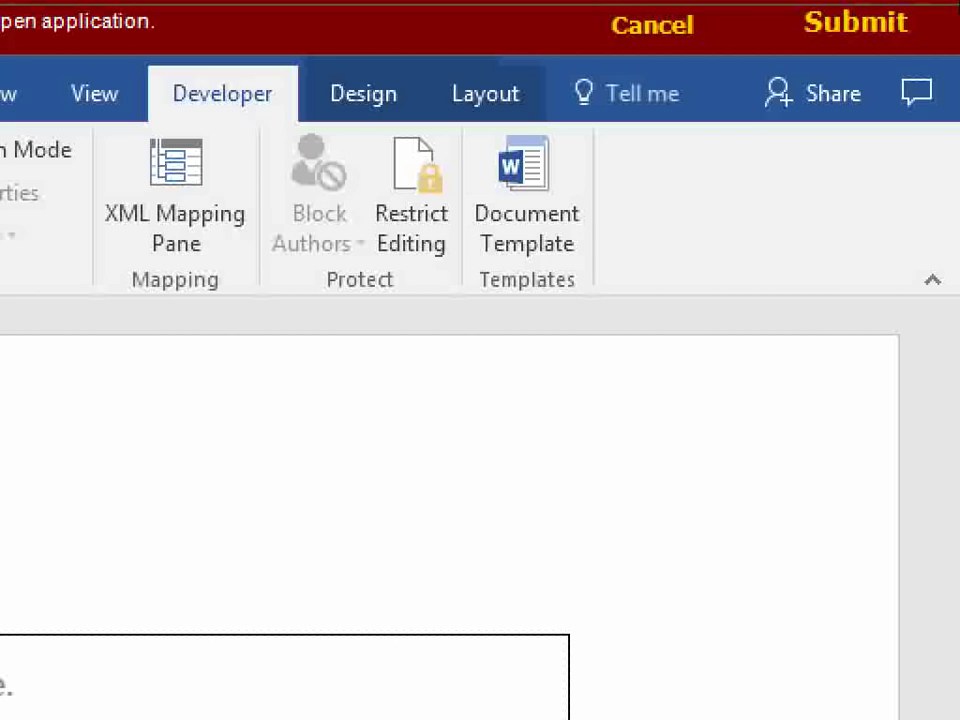
Step: Submit the Word answer so Word closes
left_click(898, 20)
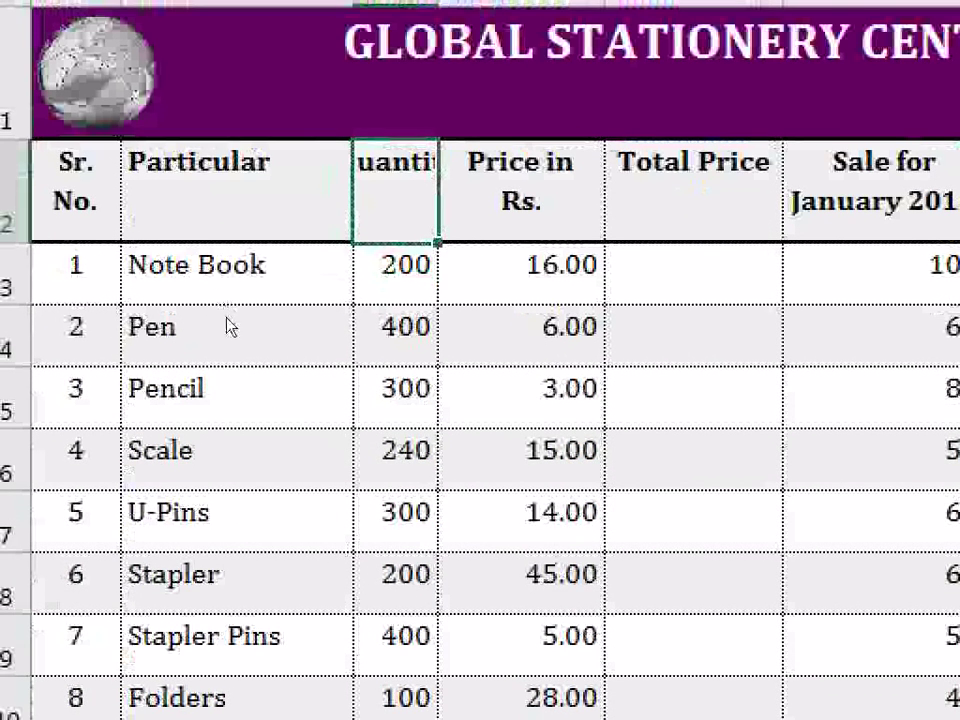
key("Down")
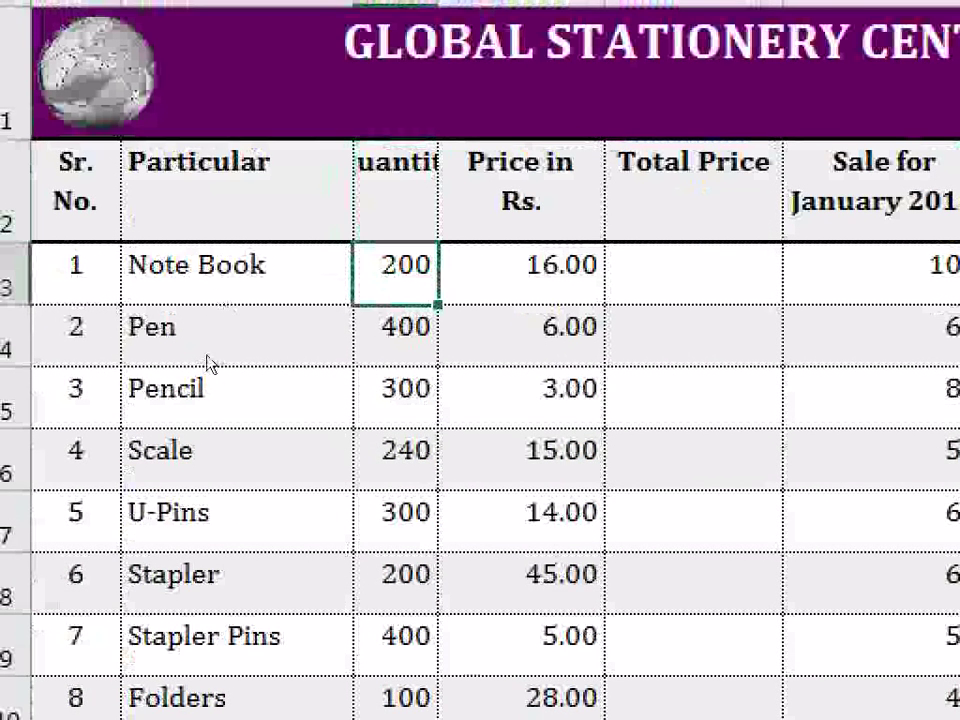
key("Right")
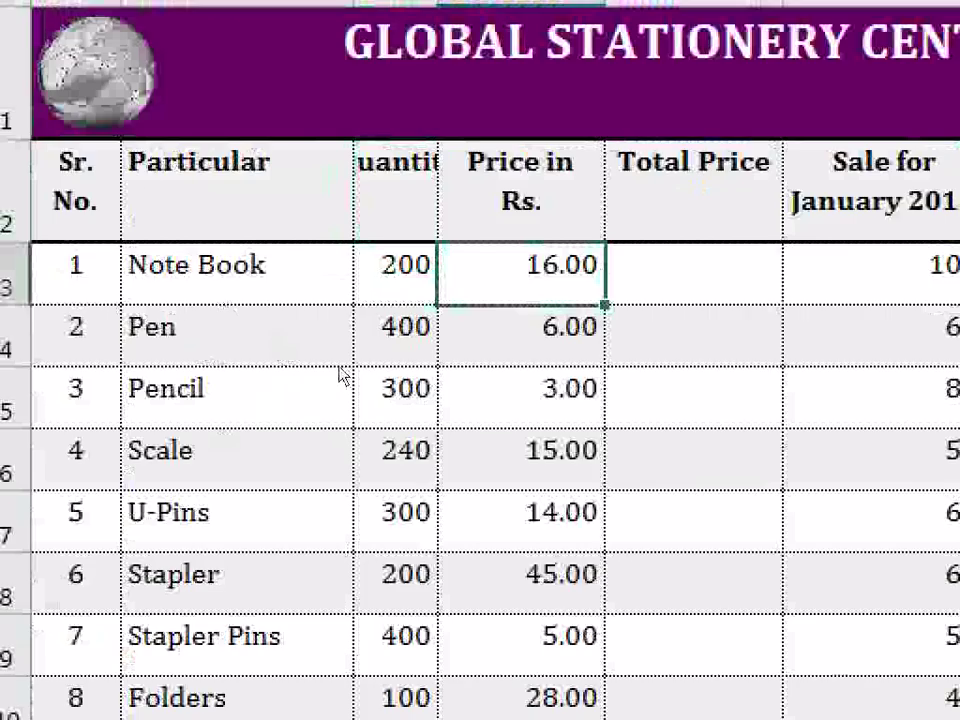
key("Right")
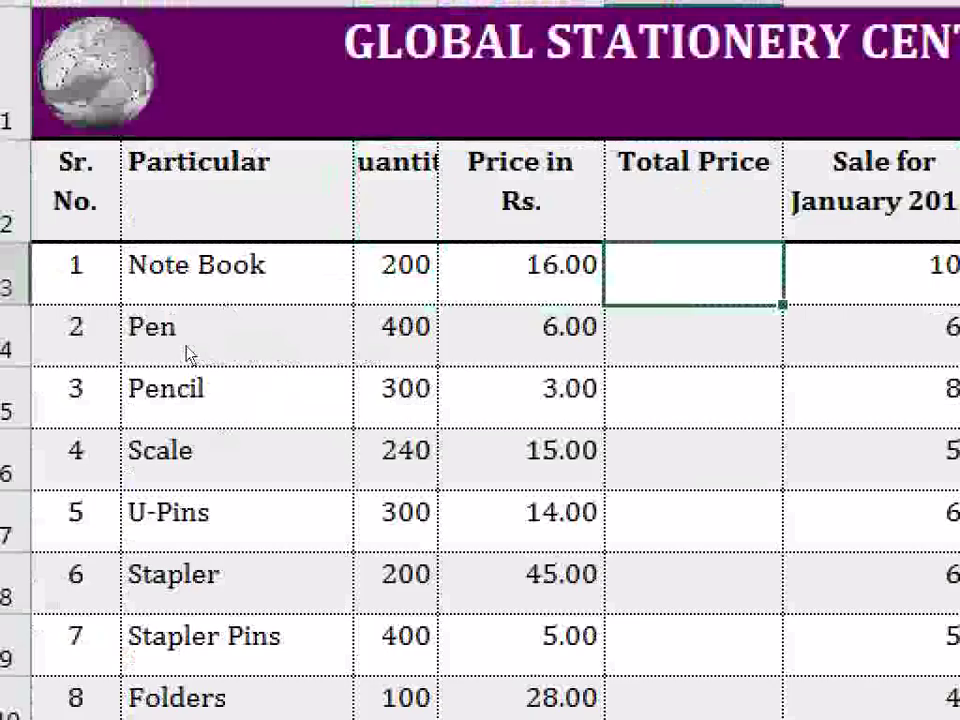
type("=")
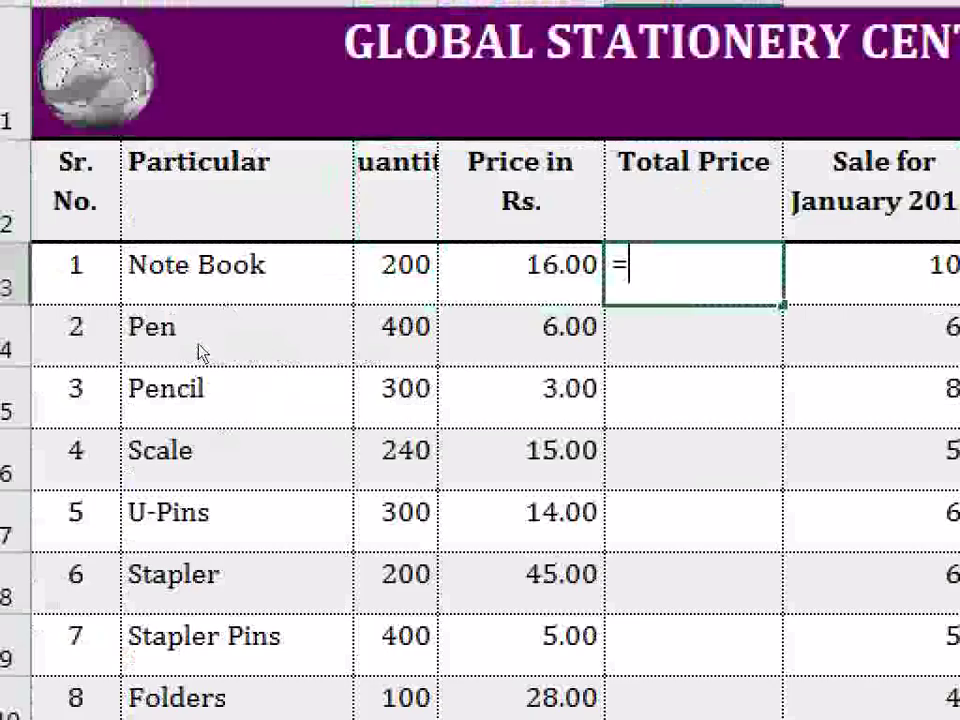
key("Left")
key("Left")
type("*")
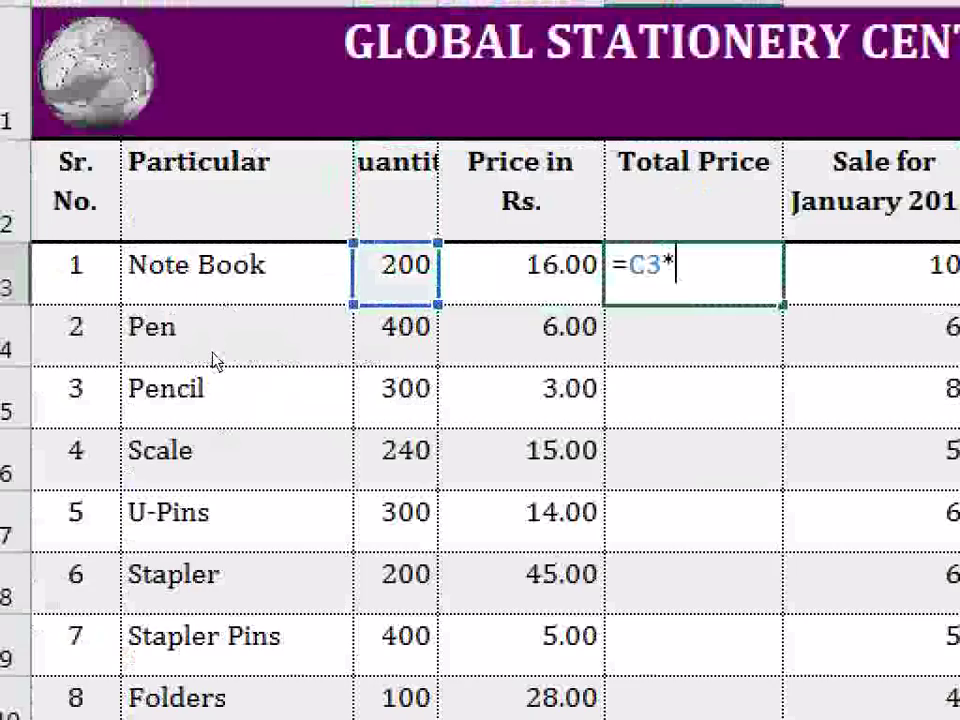
key("Left")
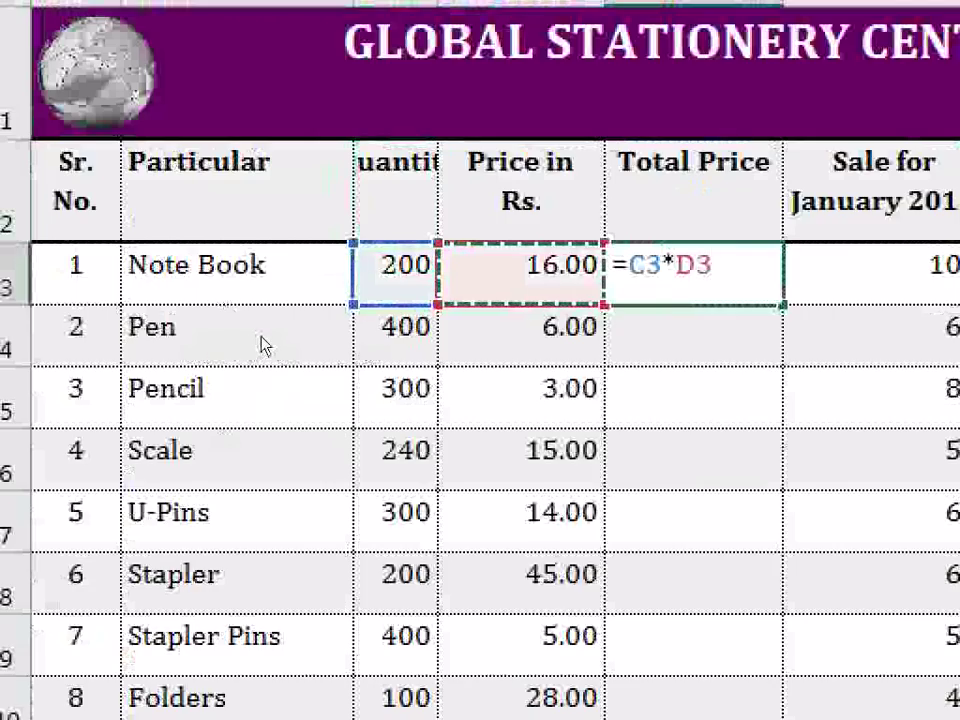
key("Return")
key("Up")
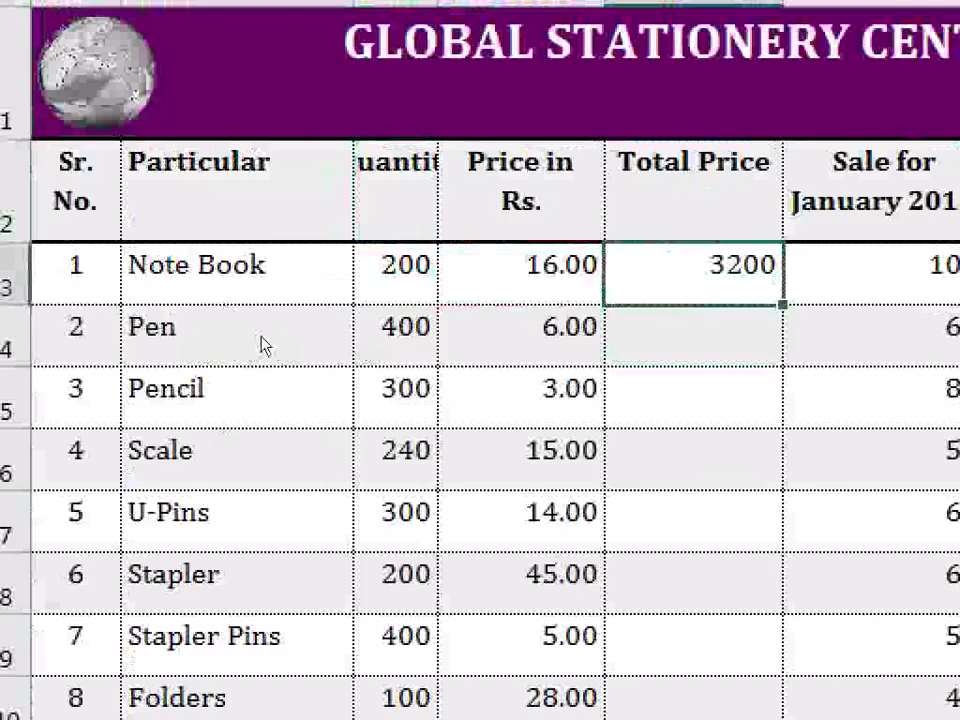
key("Delete")
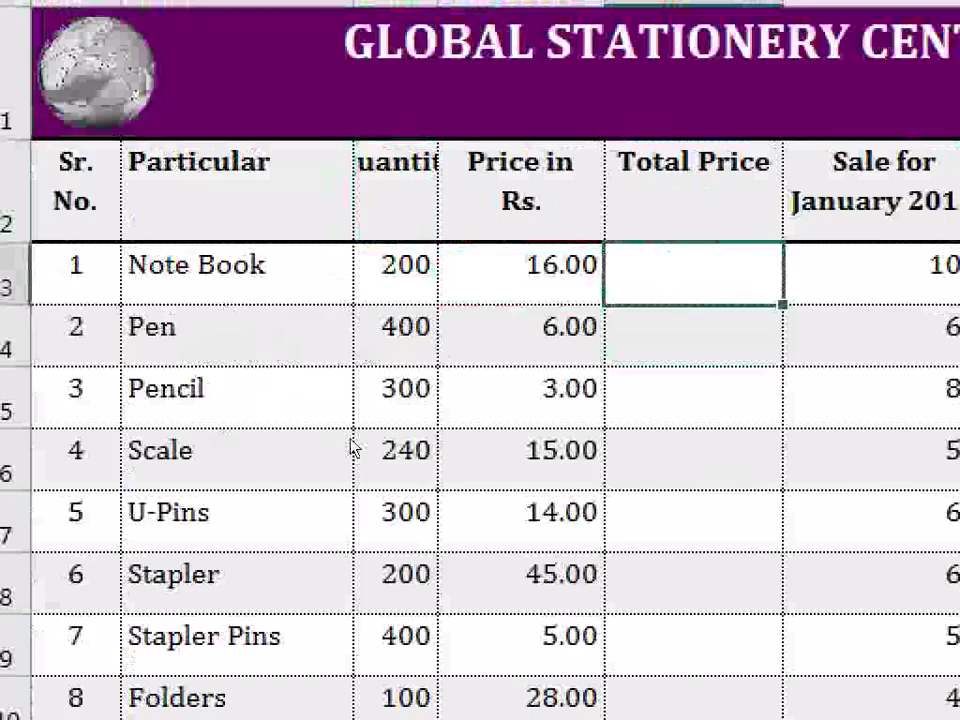
key("Left")
key("Left")
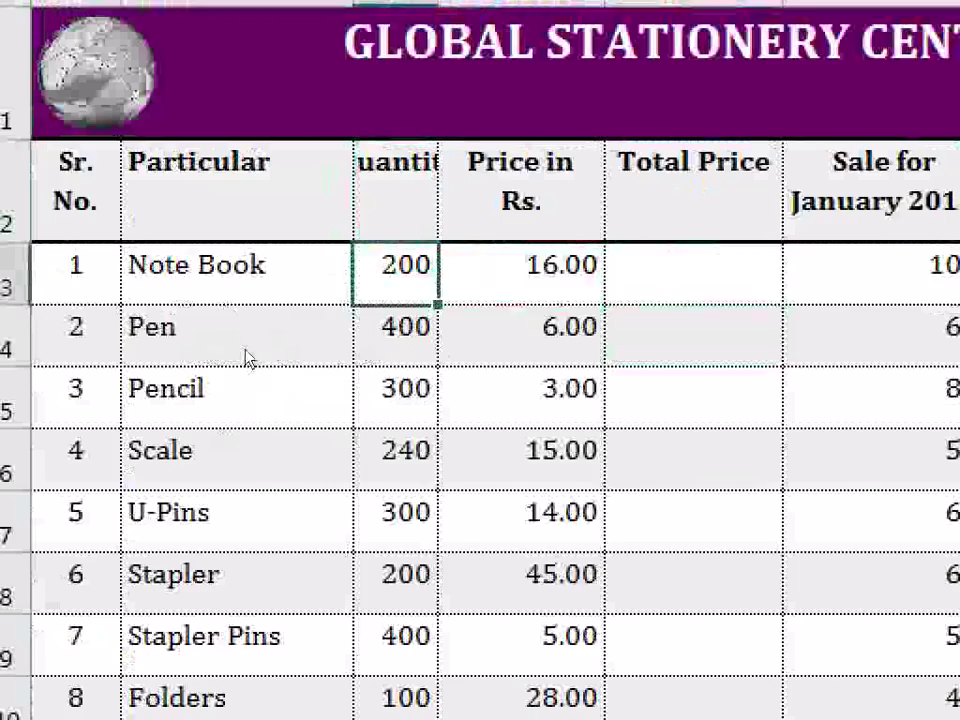
key("Right")
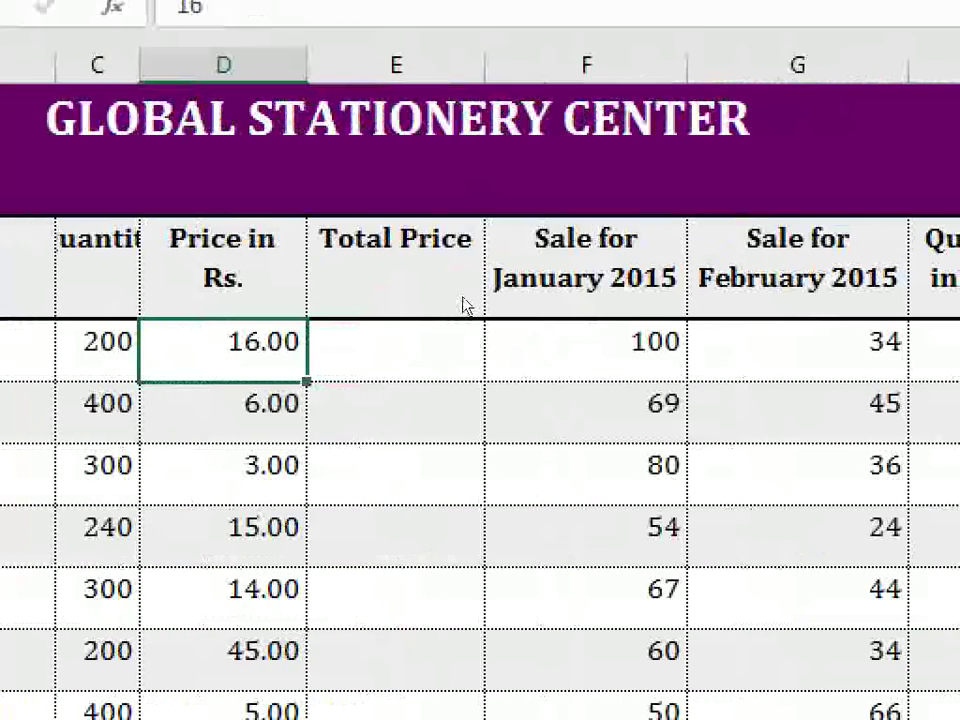
Step: Go to cell F15 below the Sale for January 2015 column
left_click(475, 306)
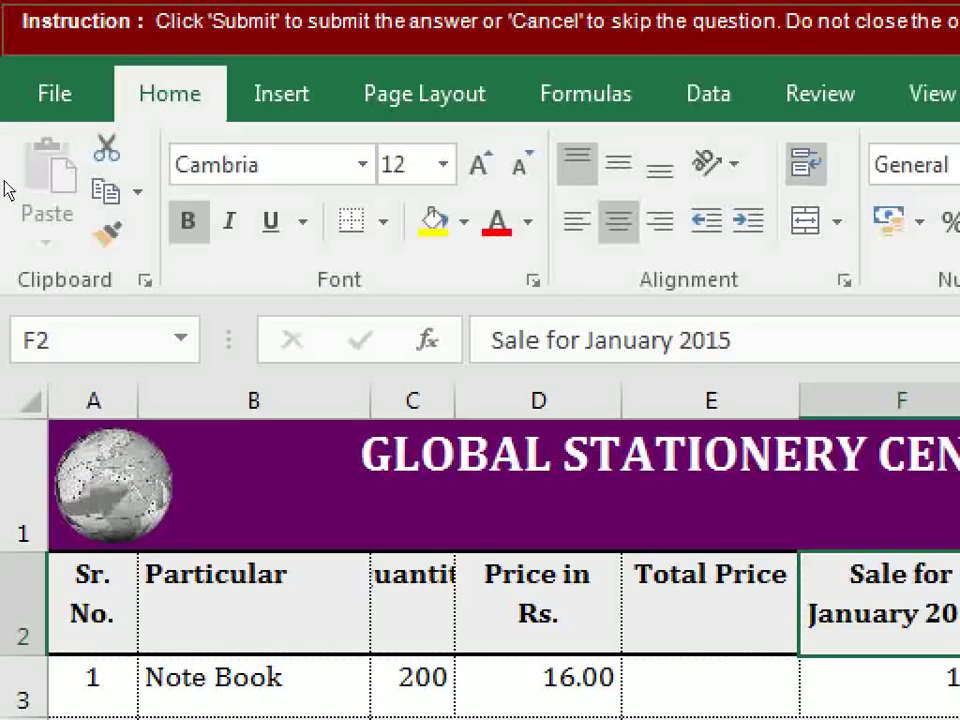
key("alt+F3")
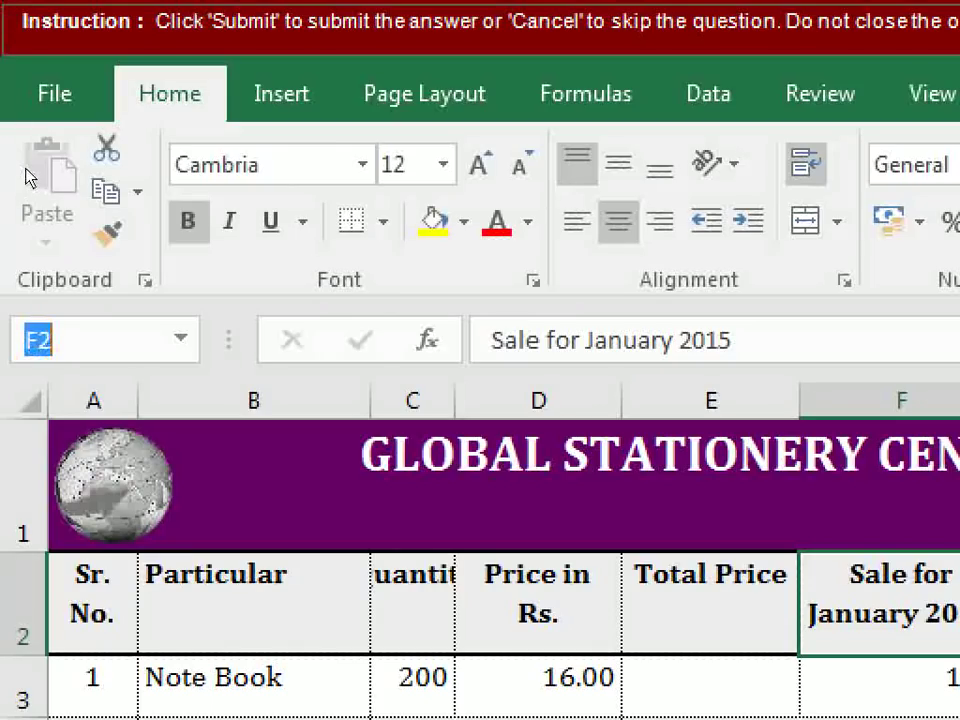
type("f15")
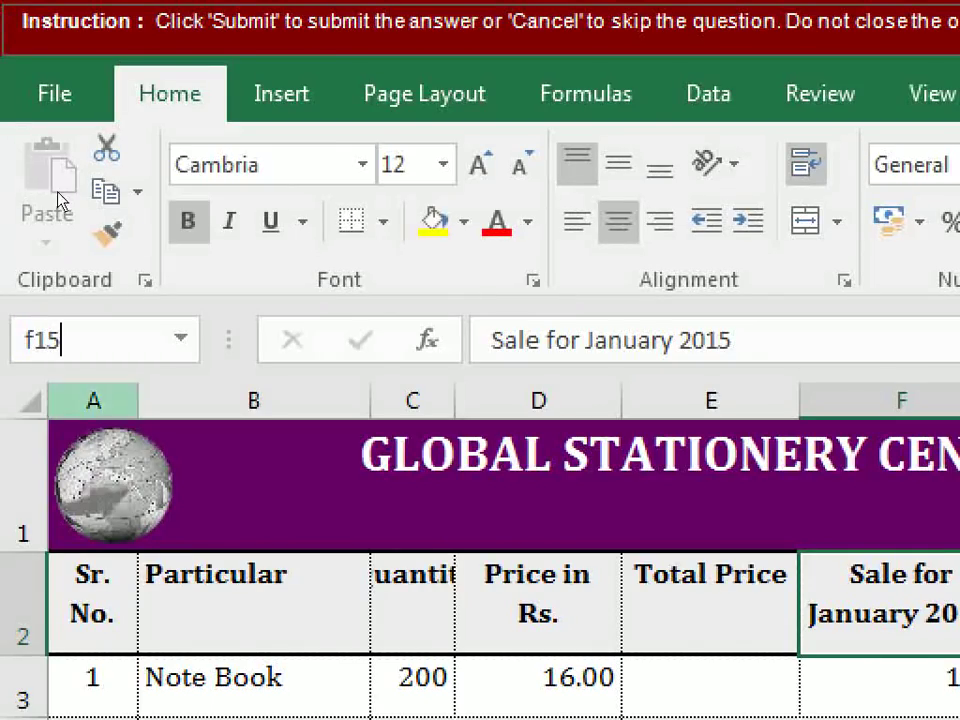
key("Return")
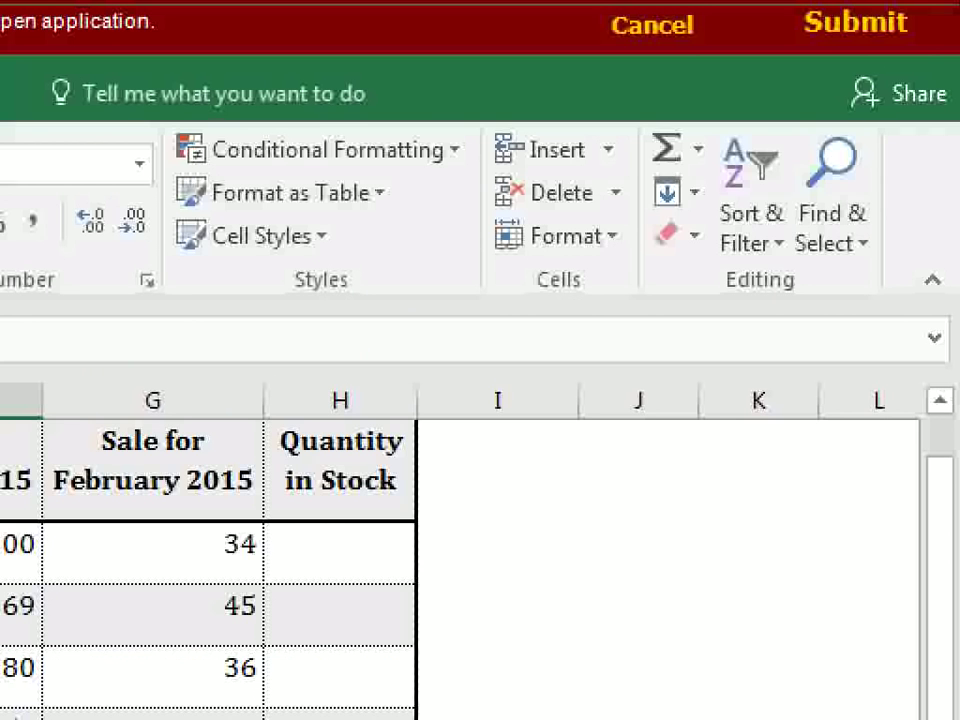
Step: Enter AutoSum Min of F3:F14 in F15, showing 49, and submit the Excel answer
key("alt+h")
key("u")
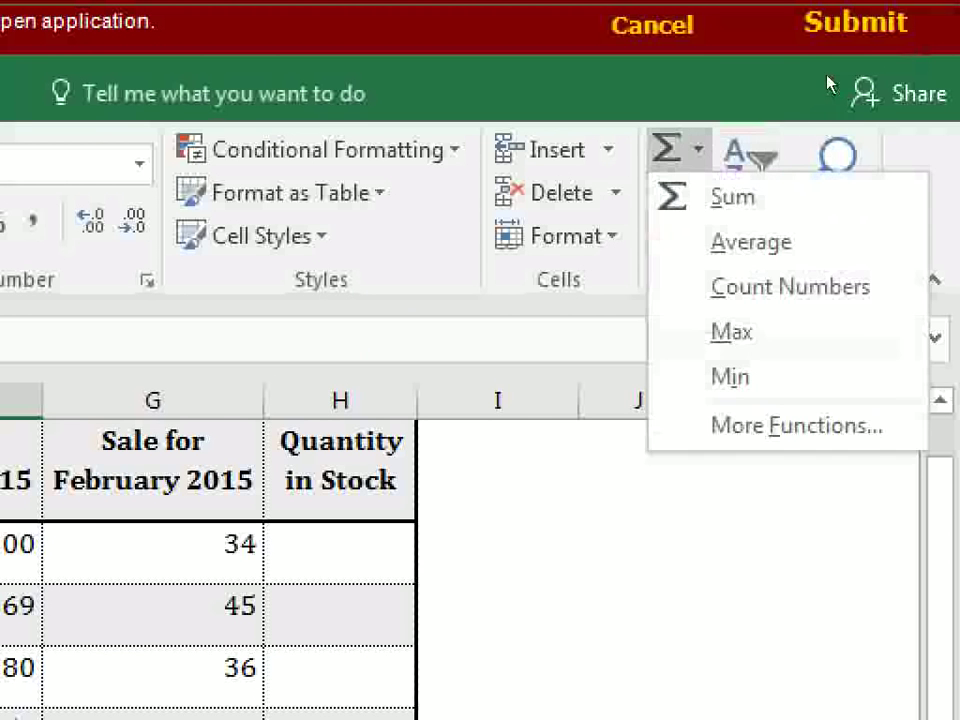
key("Up")
key("Up")
key("Return")
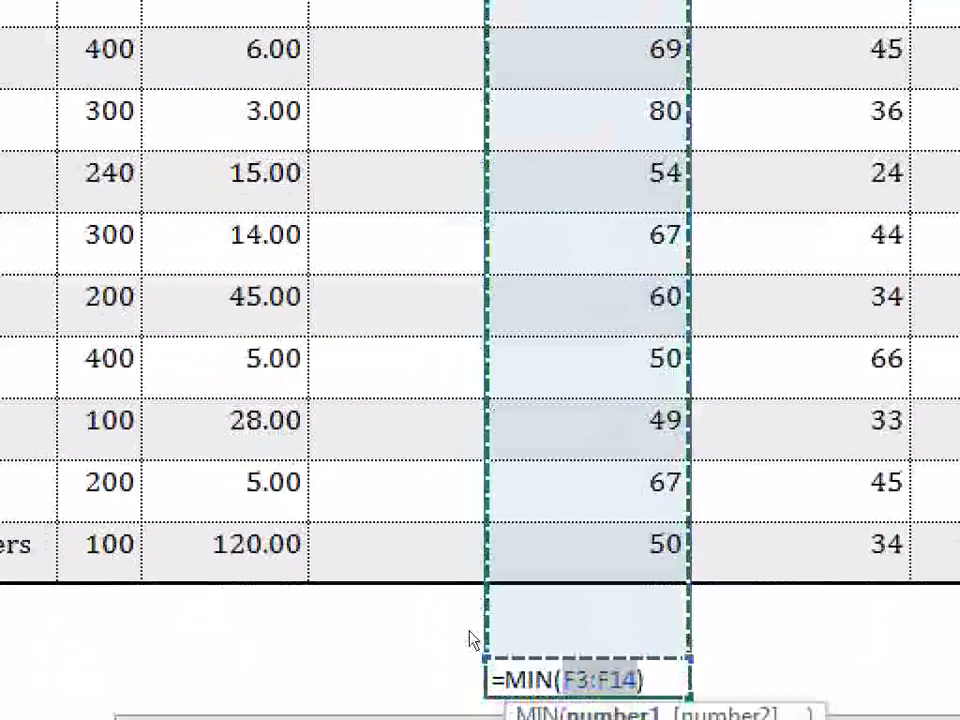
key("Return")
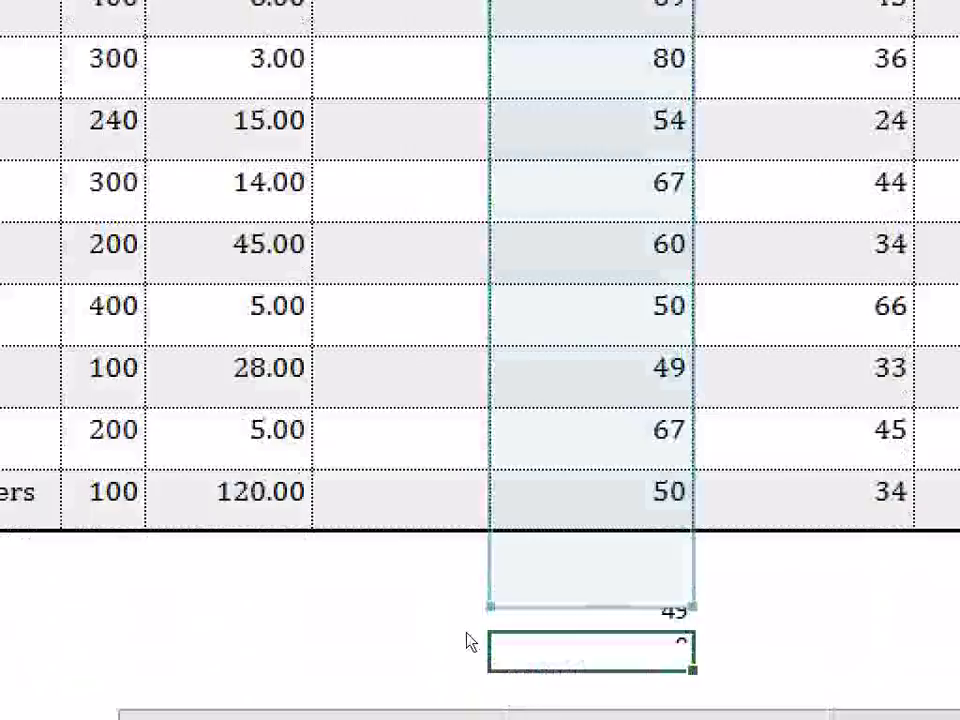
left_click(490, 574)
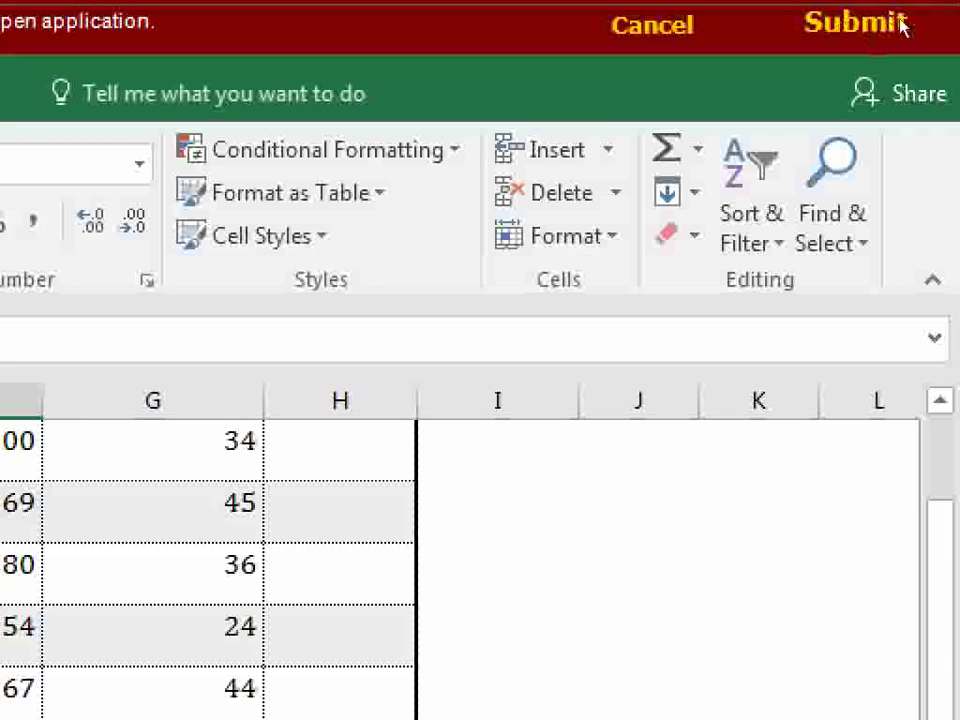
left_click(900, 22)
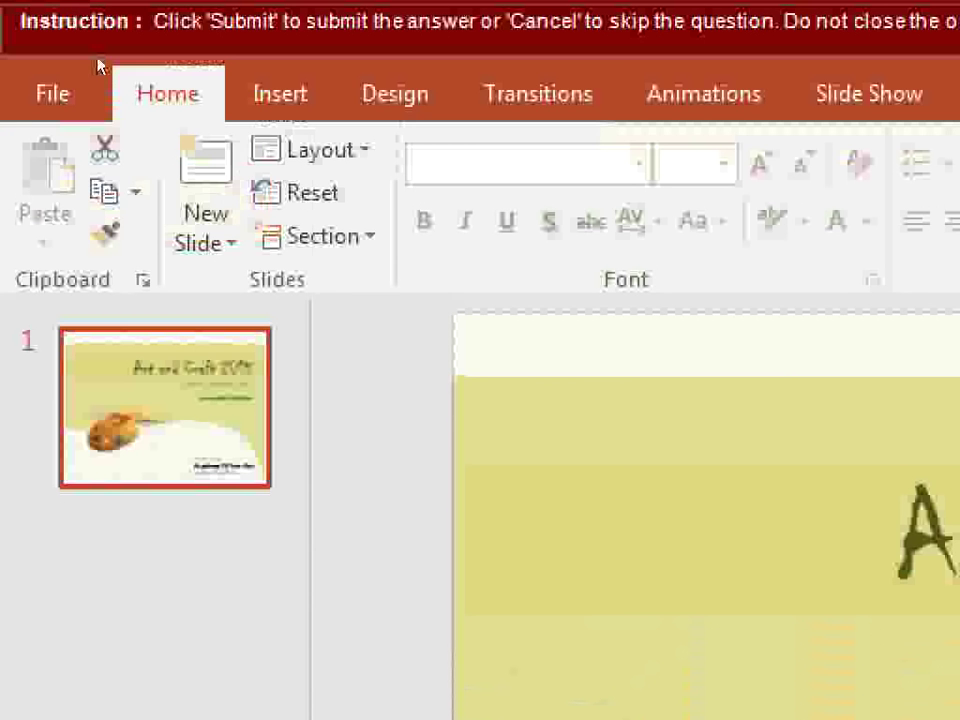
Step: Add three blank slides after the paint-palette title slide, making four slides in total
left_click(205, 243)
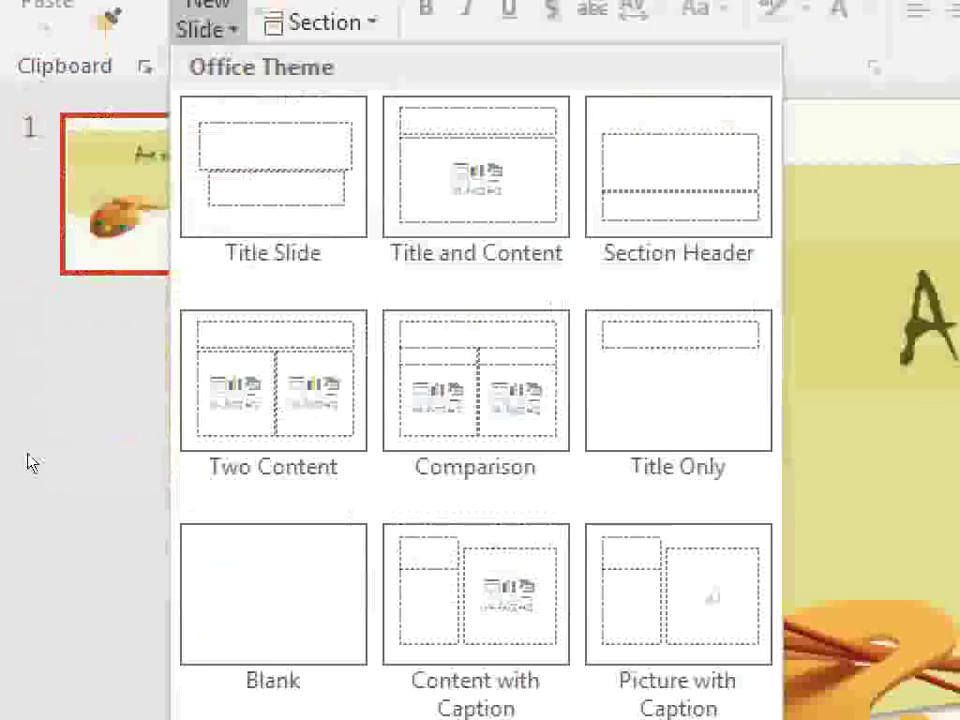
key("Return")
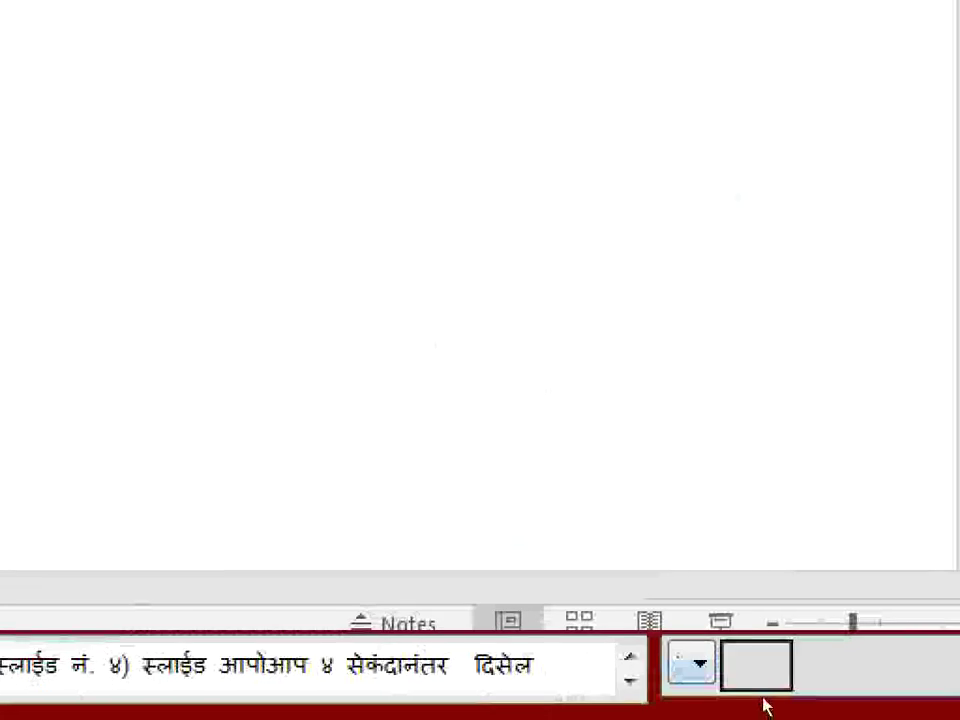
left_click(757, 690)
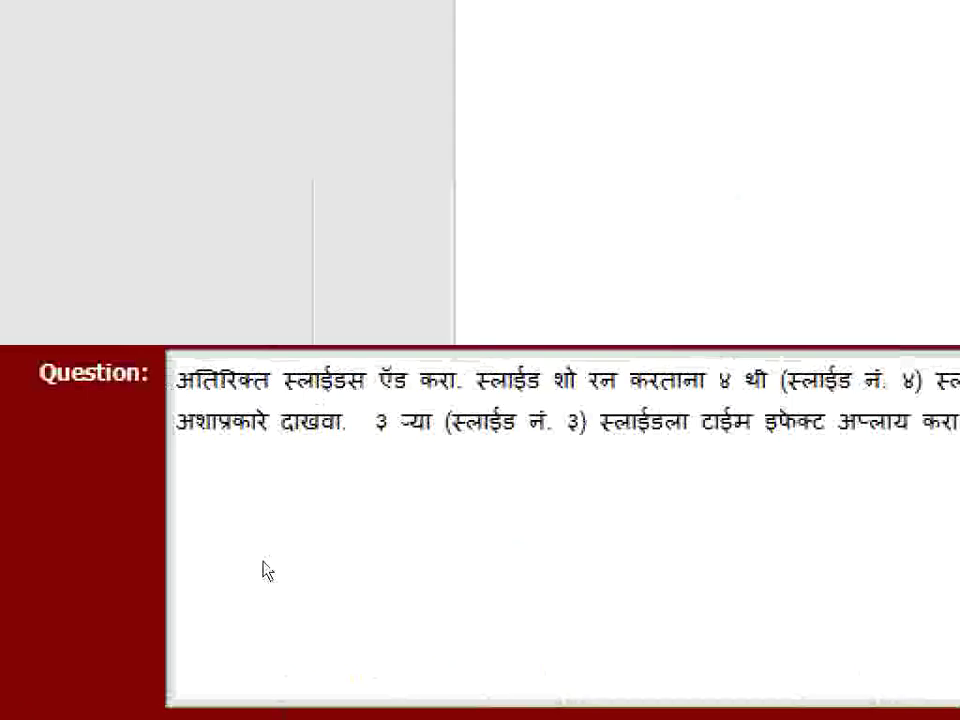
left_click_drag(254, 567, 536, 637)
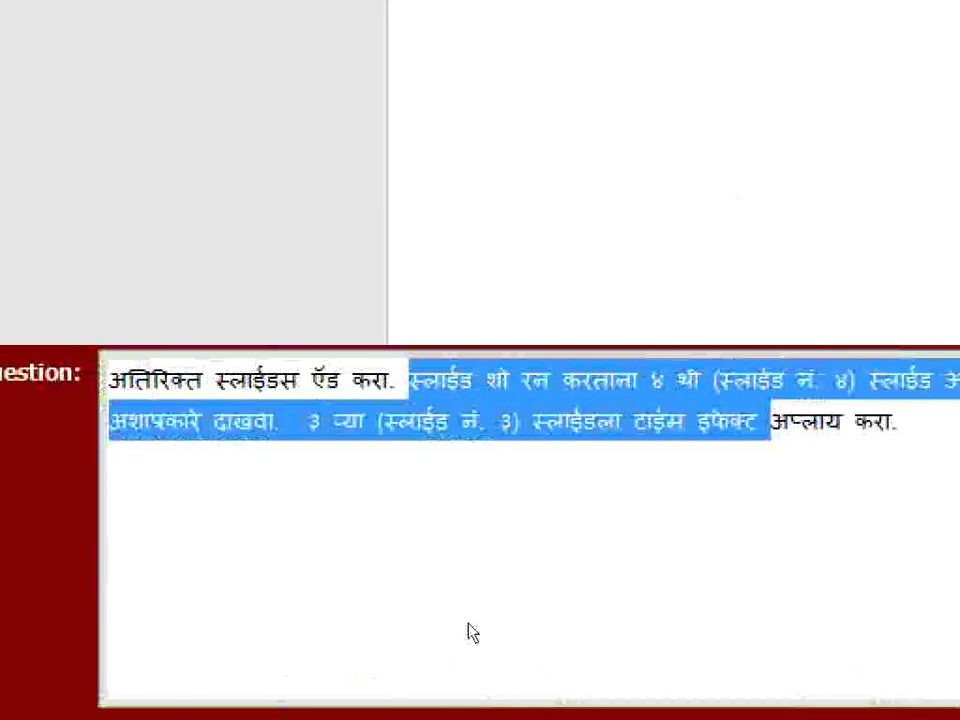
left_click(664, 576)
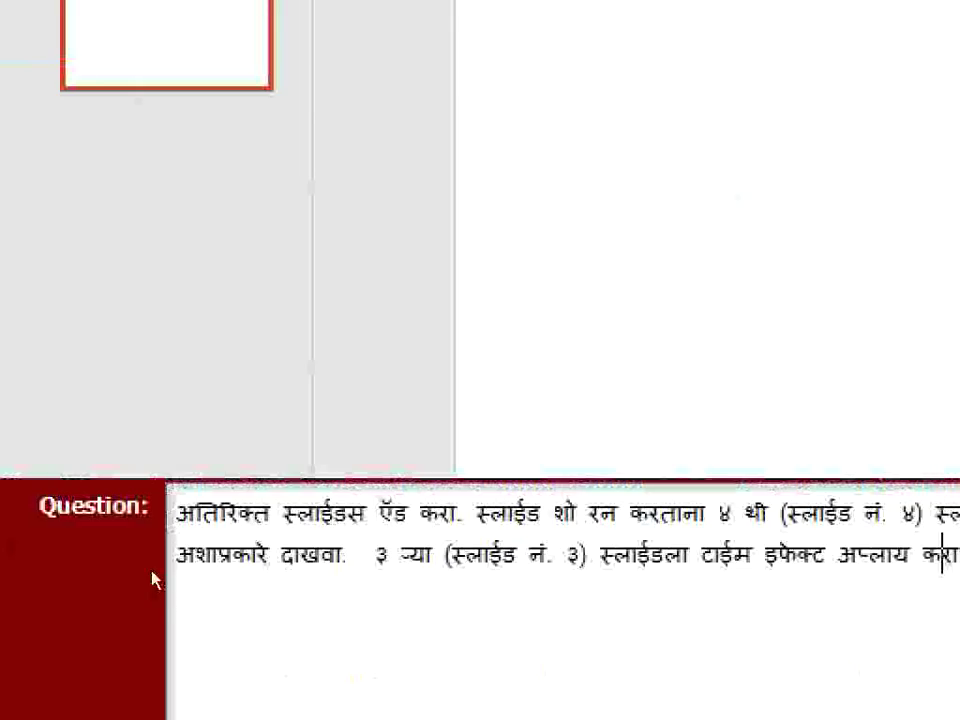
left_click_drag(283, 556, 528, 556)
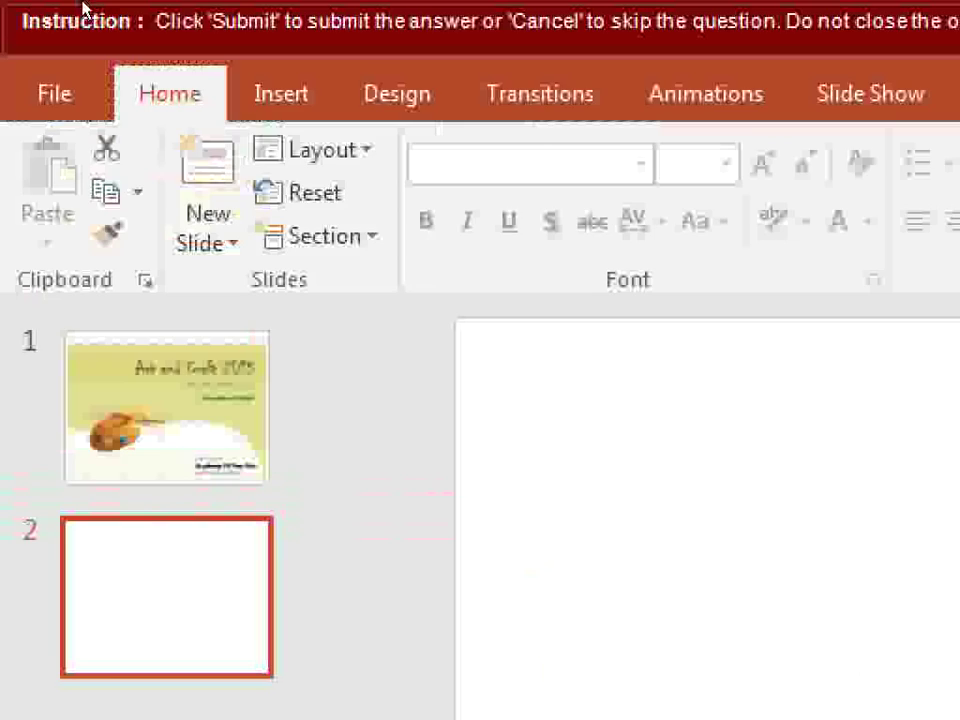
key("ctrl+m")
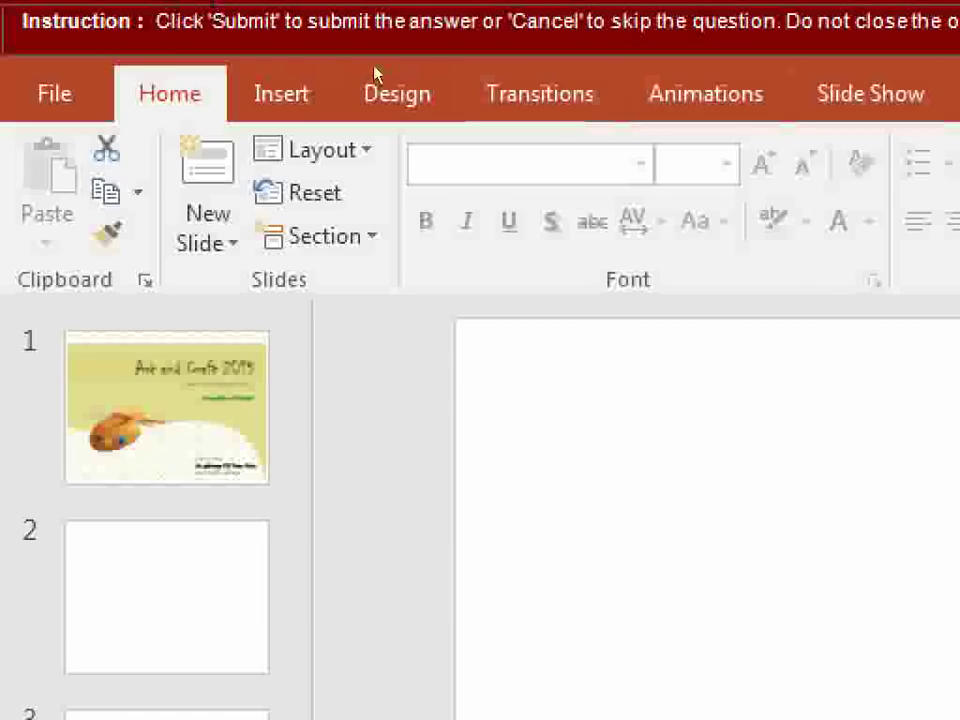
Step: Tick Advance Slide After, give slide 3 a 00:02.00 timing, and submit the answer
left_click(540, 93)
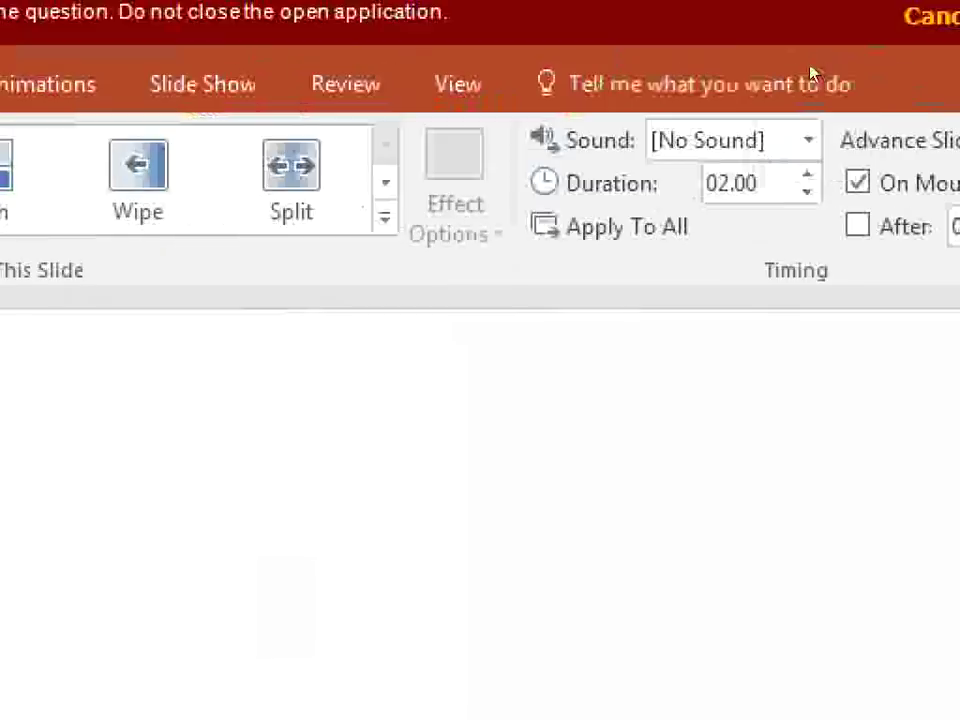
left_click(694, 218)
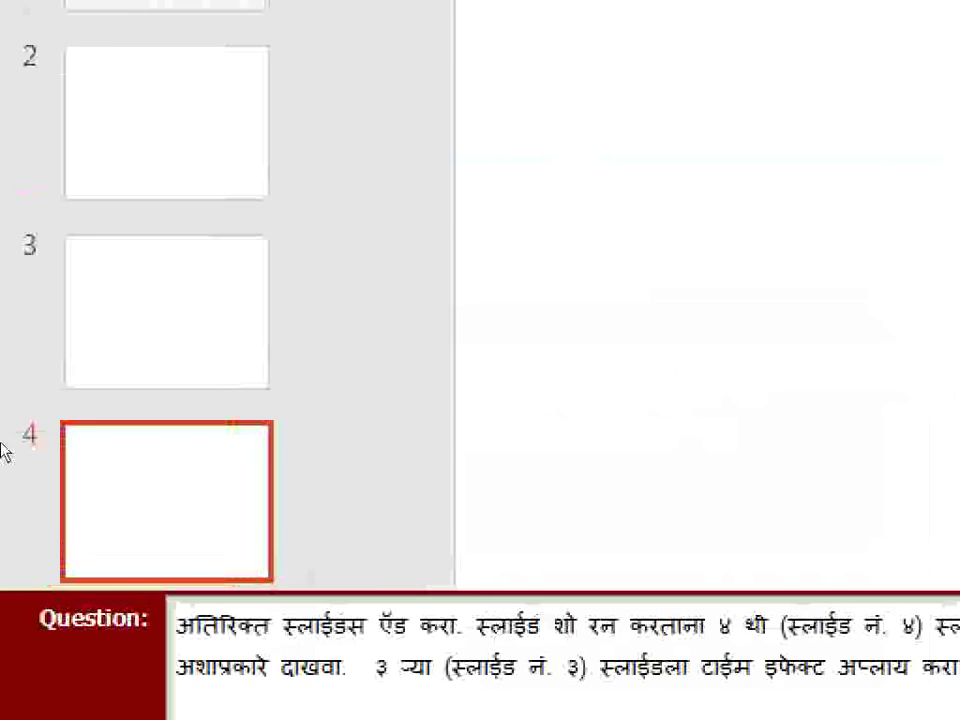
left_click(86, 386)
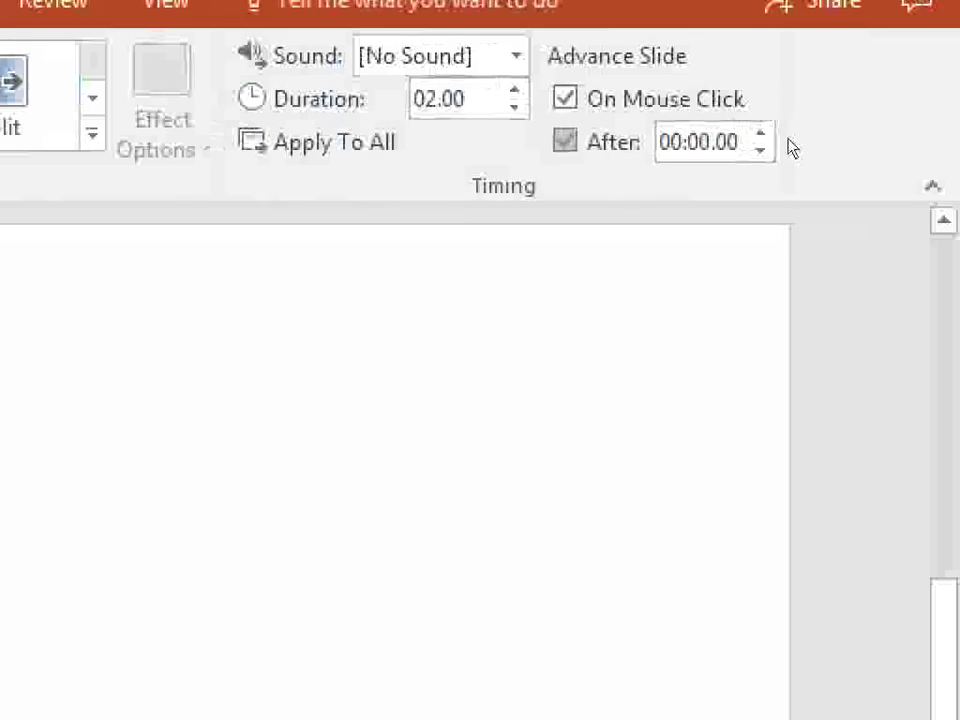
key("Up")
key("Up")
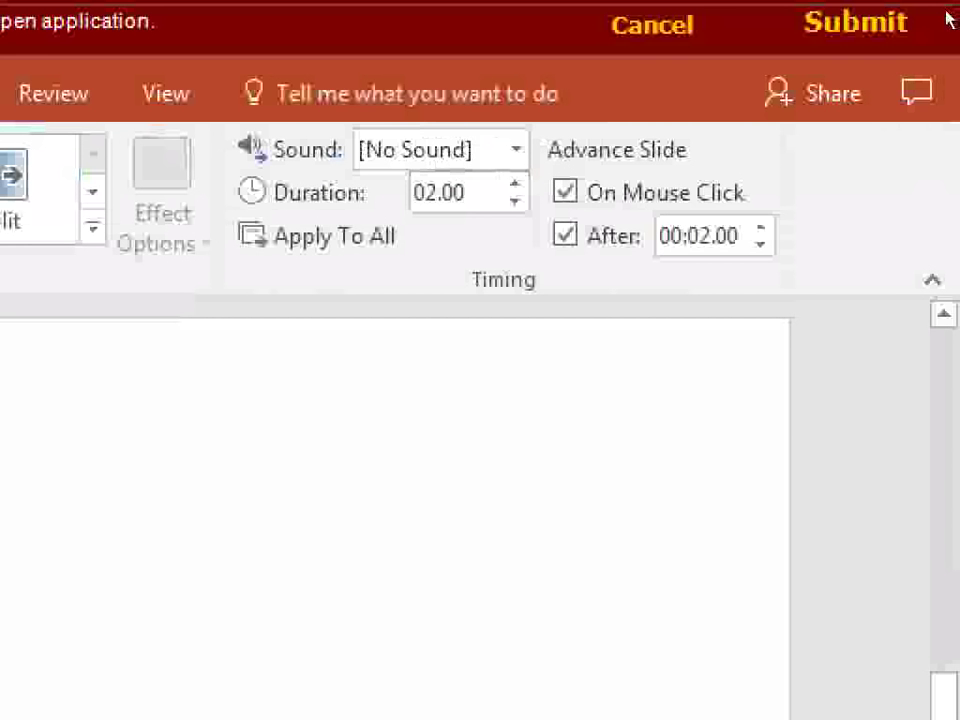
left_click(946, 20)
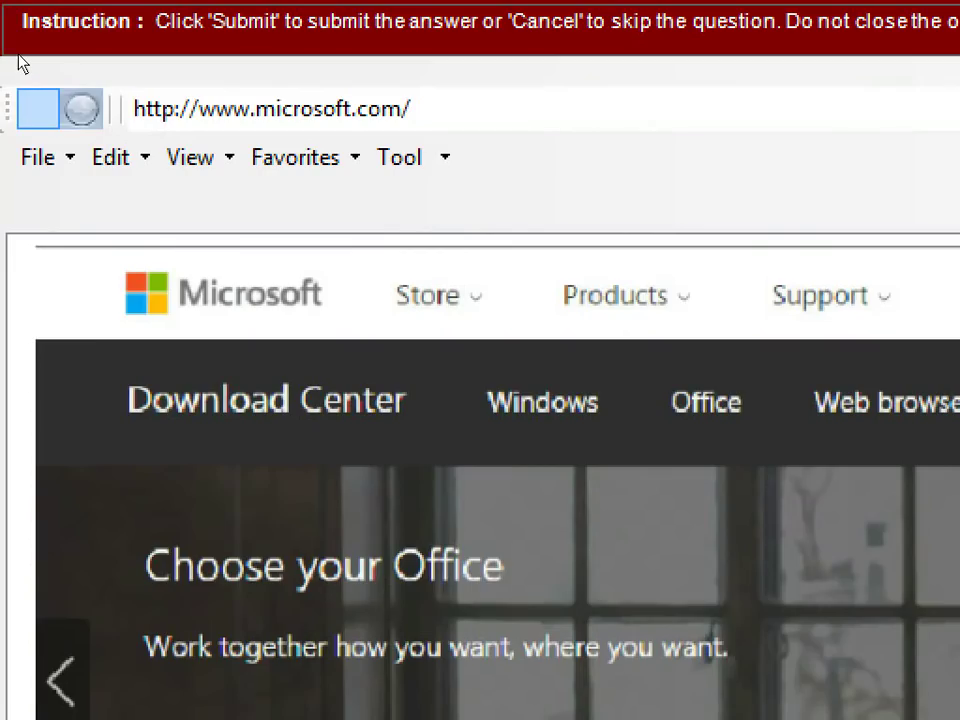
Step: Go back from the Download Center page to google.co.in and submit the answer
key("alt+Left")
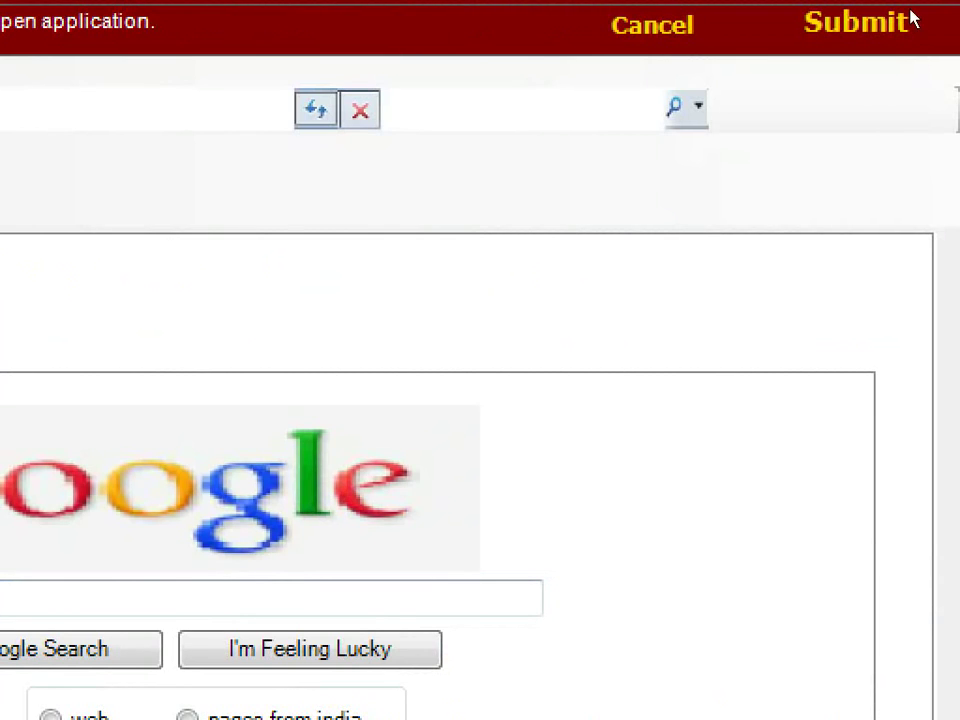
left_click(905, 22)
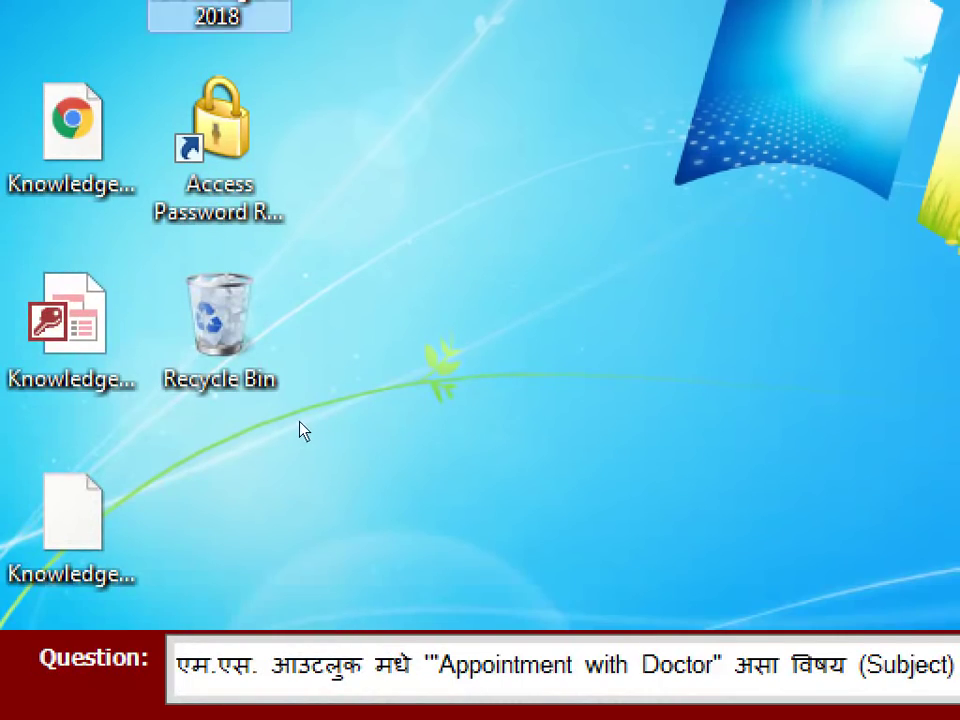
Step: Refresh the desktop, then search 'out' from the Start menu and launch Outlook 2016
right_click(560, 10)
left_click(660, 68)
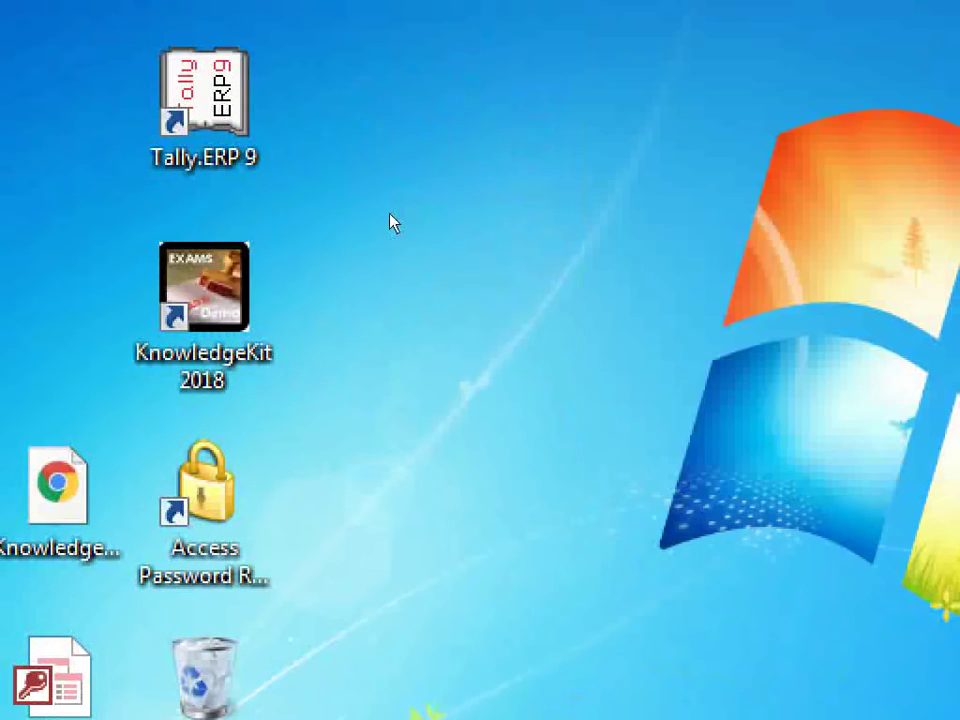
key("super")
type("out")
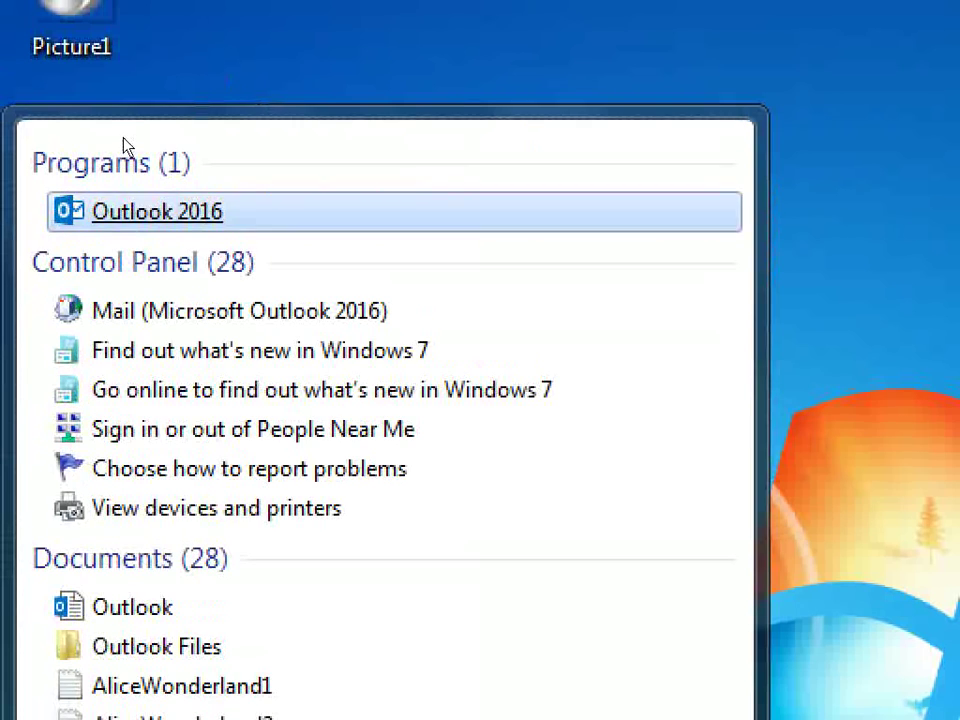
key("Escape")
left_click(413, 306)
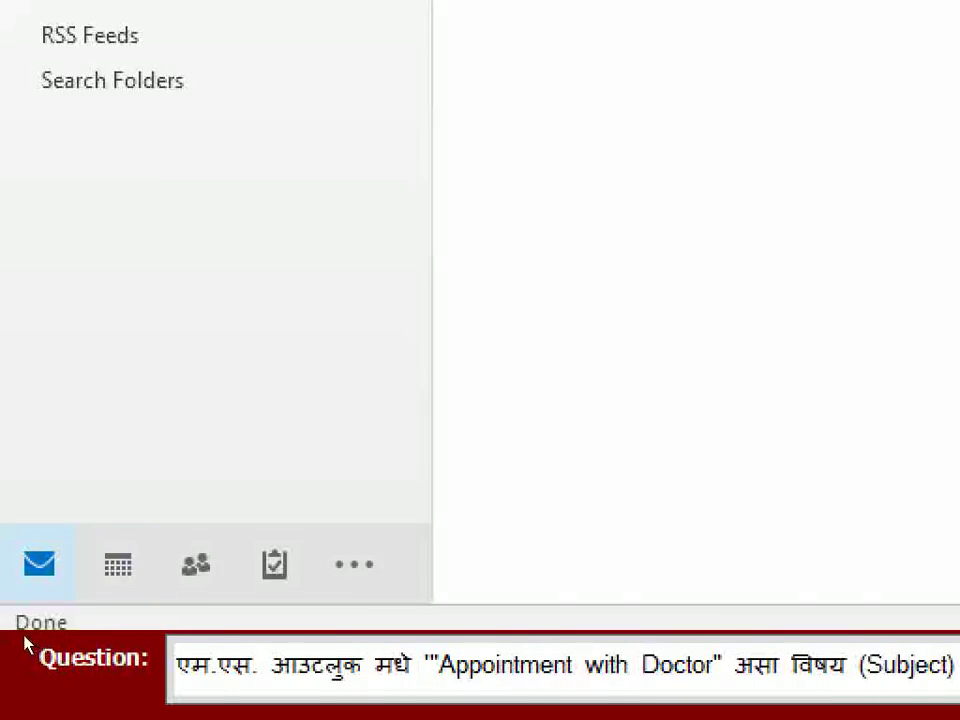
Step: Switch Outlook to the June 2018 Calendar view
key("ctrl+2")
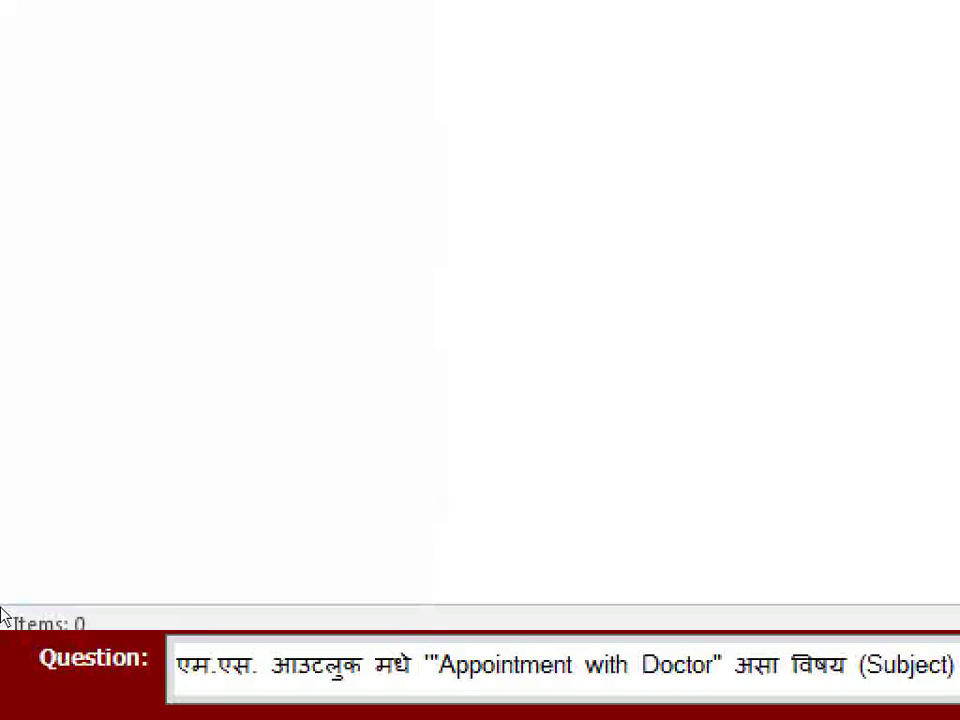
key("Right")
key("Right")
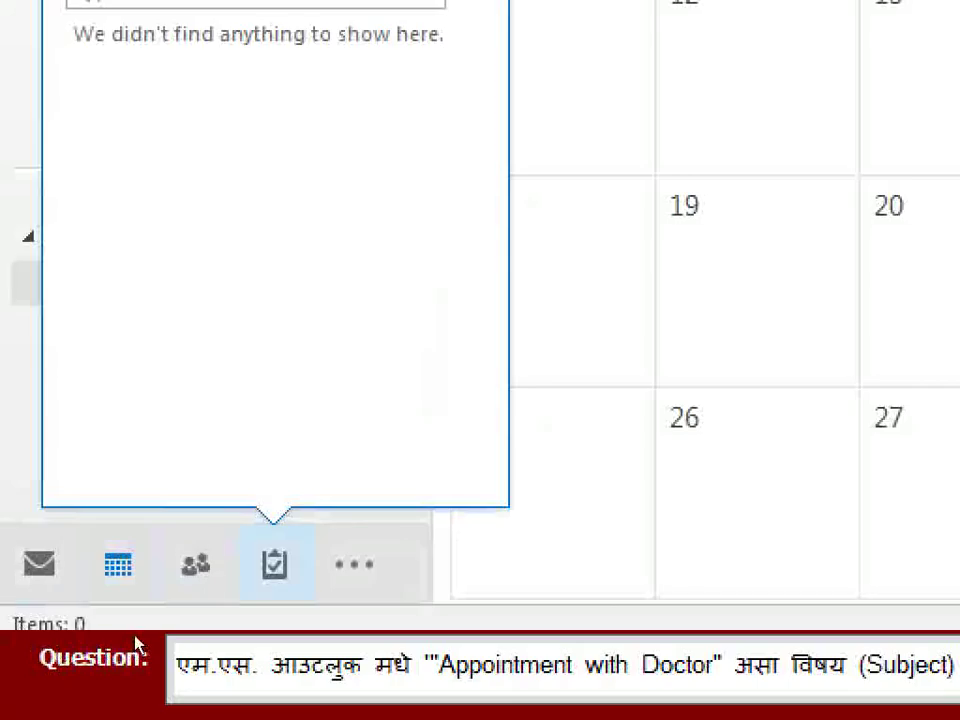
key("Left")
key("Left")
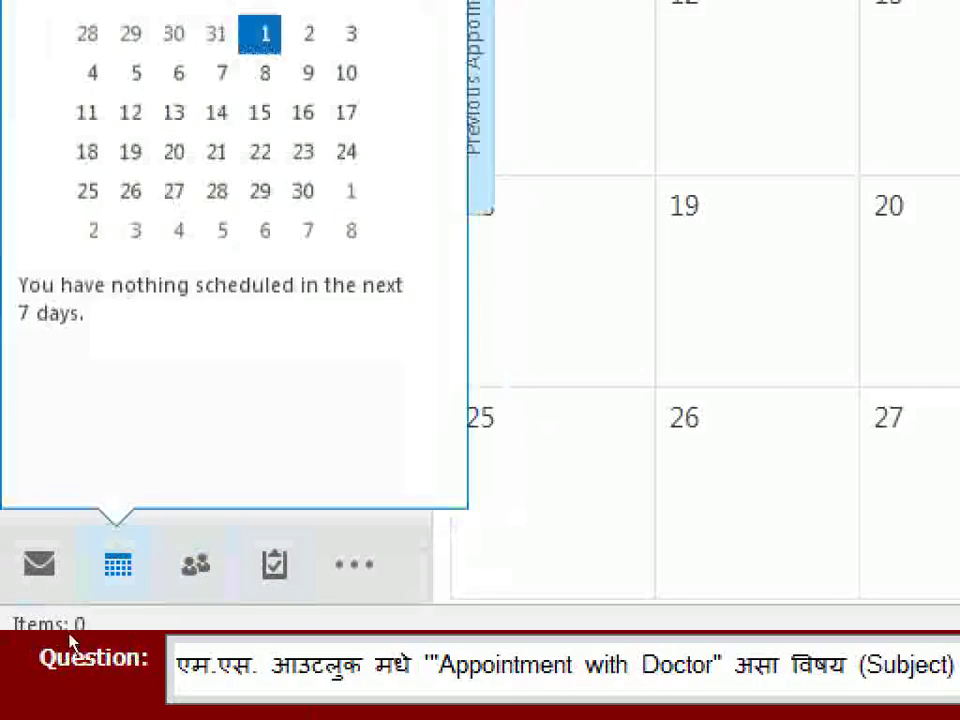
key("Return")
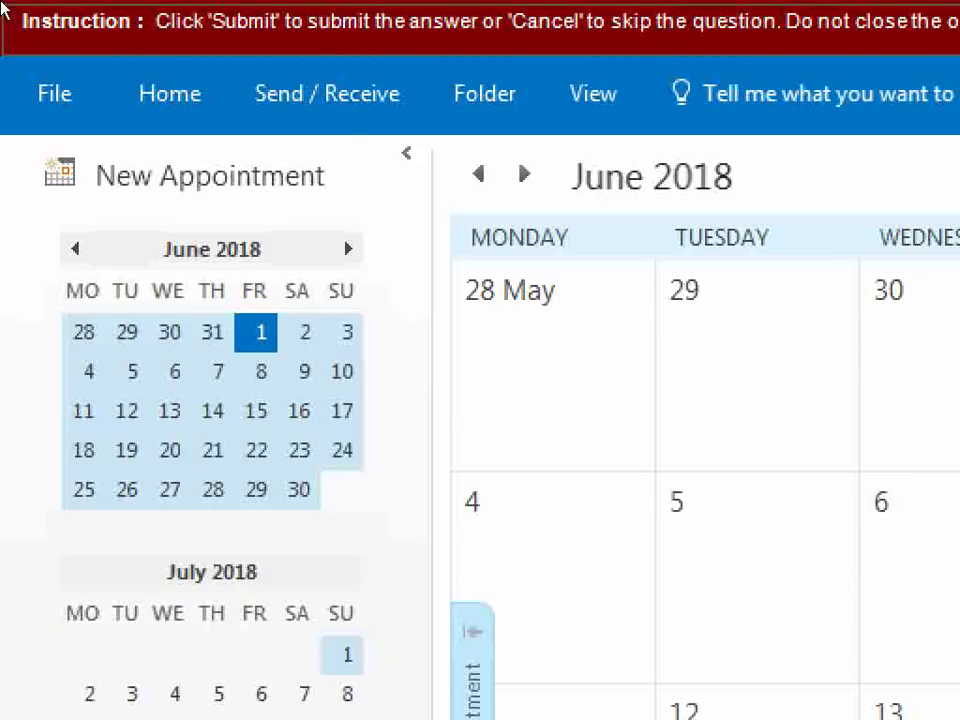
Step: Open a blank new appointment defaulting to Fri 01/Jun/2018 08:00–08:30
key("Tab")
key("shift+Tab")
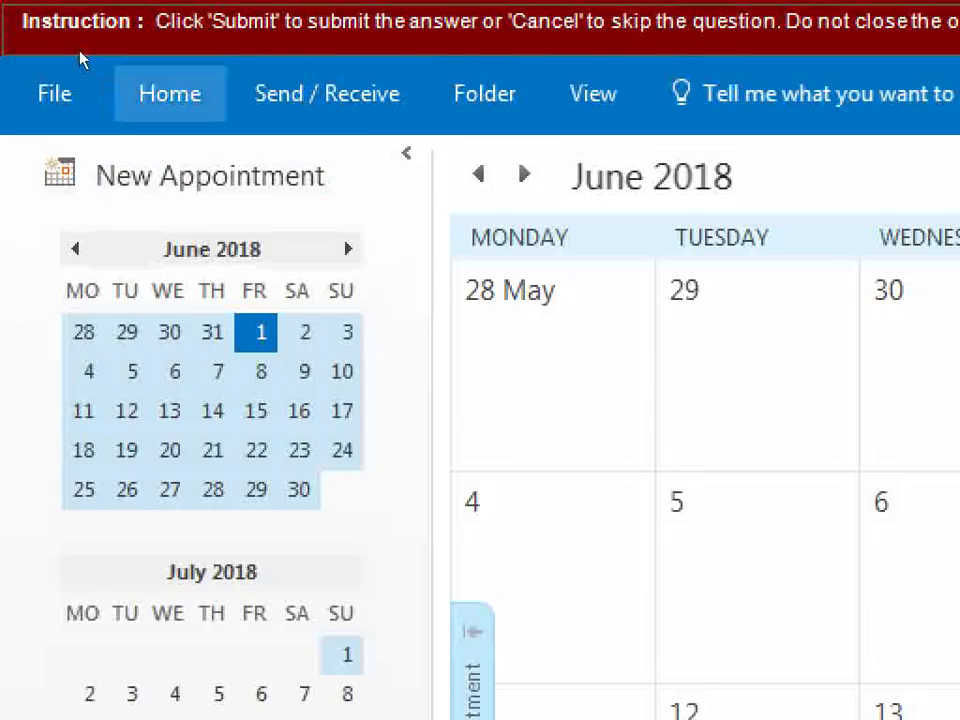
key("Return")
key("Tab")
key("Tab")
key("Tab")
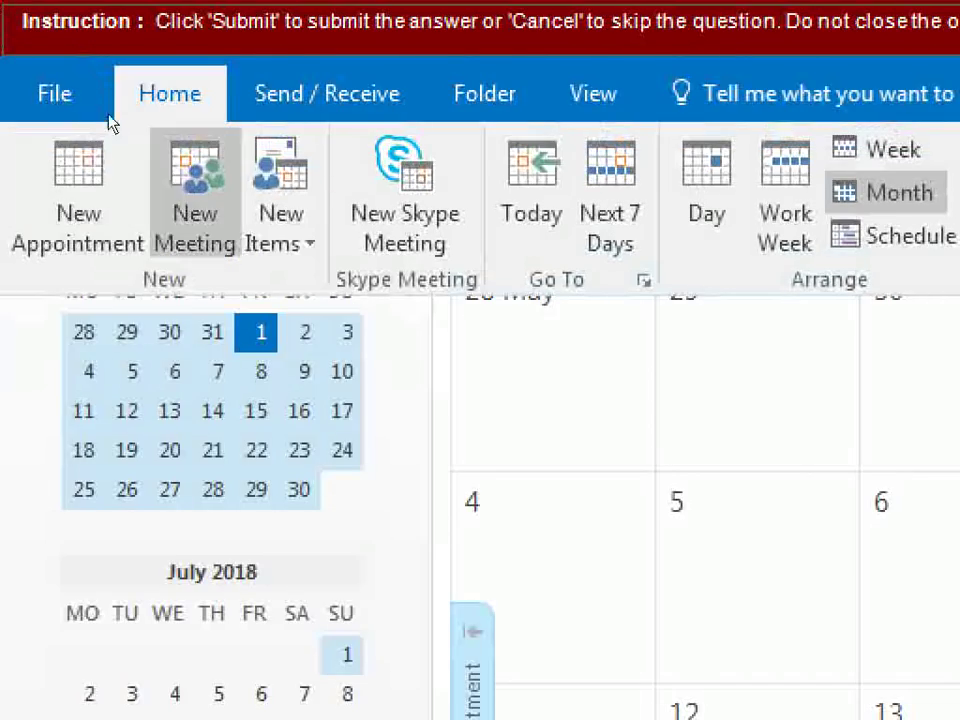
key("Return")
key("Down")
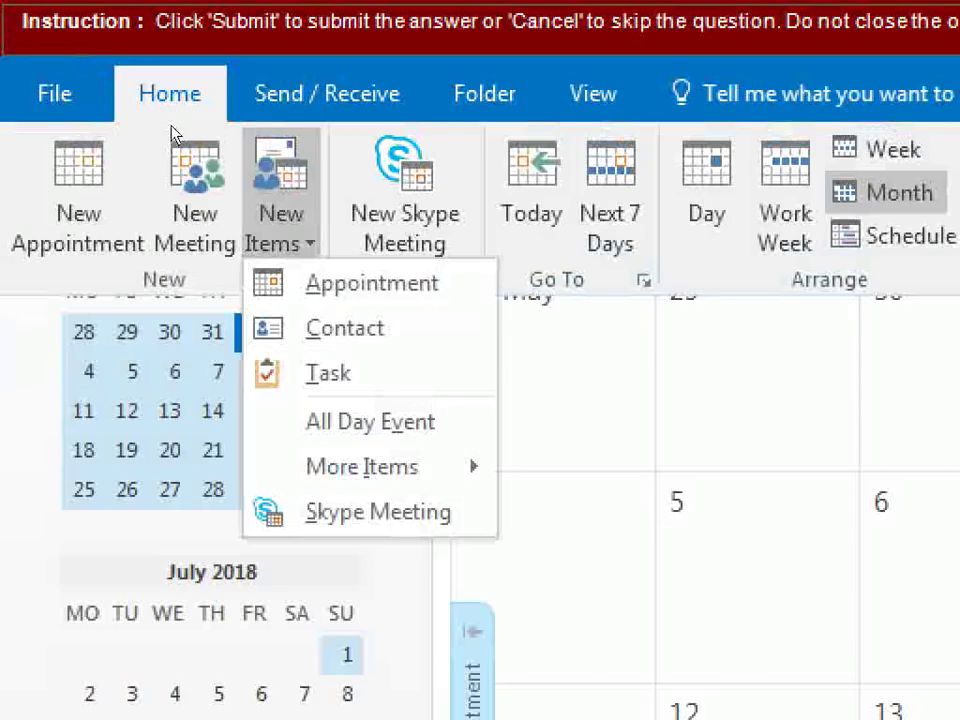
key("Up")
key("Escape")
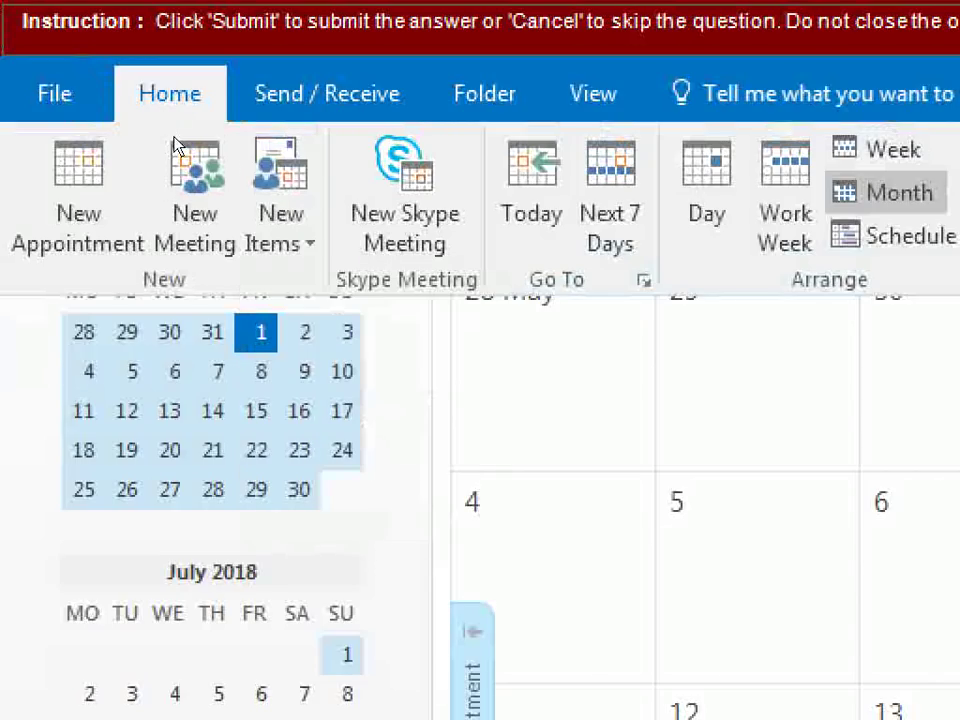
key("Escape")
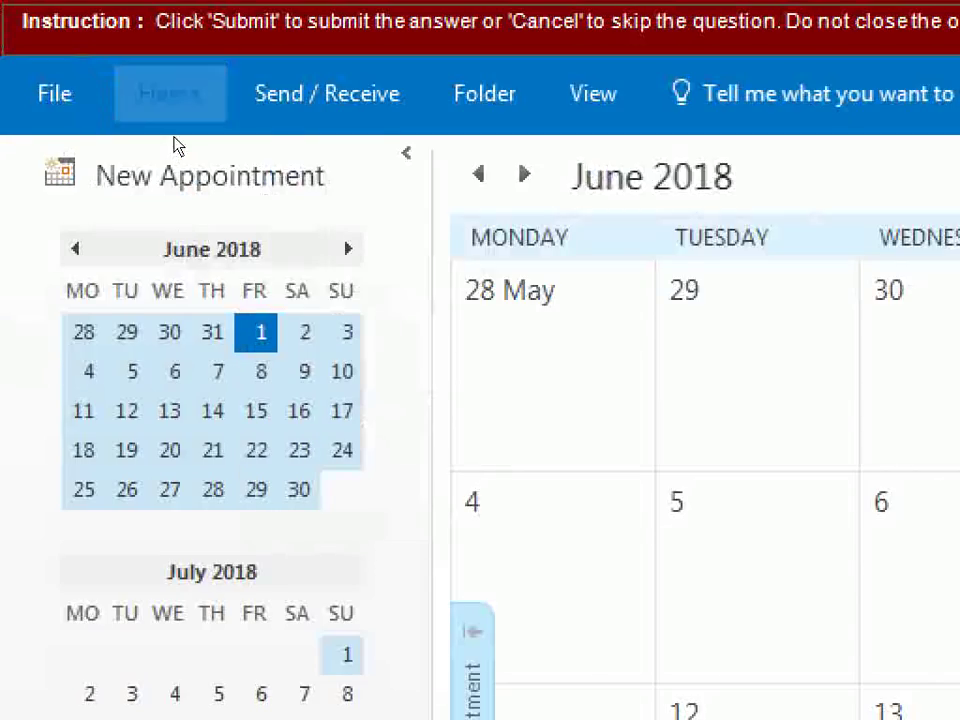
key("ctrl+n")
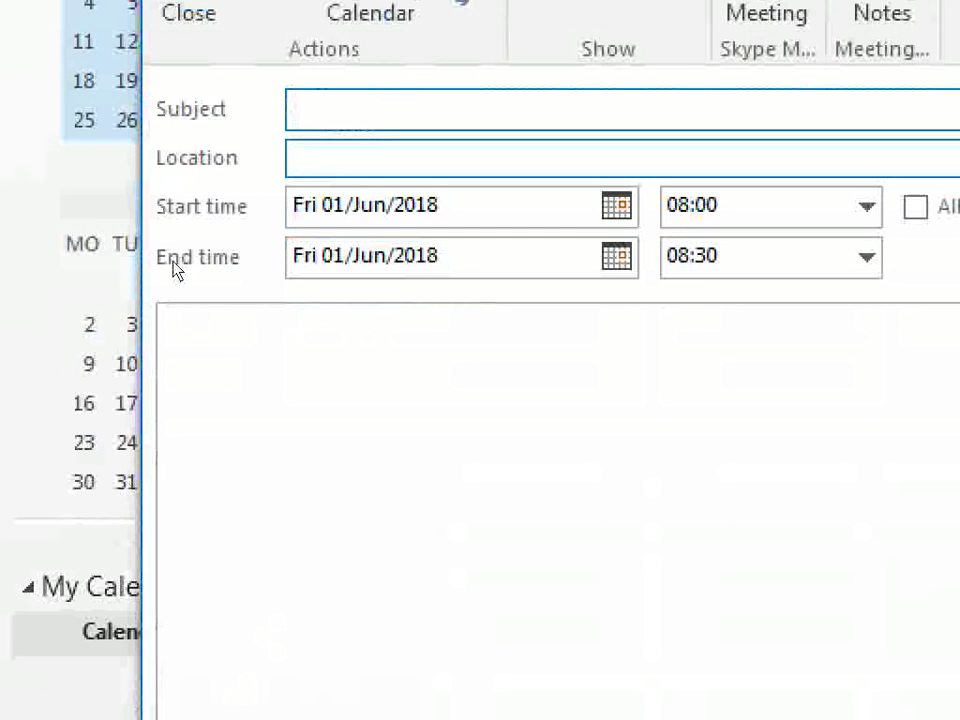
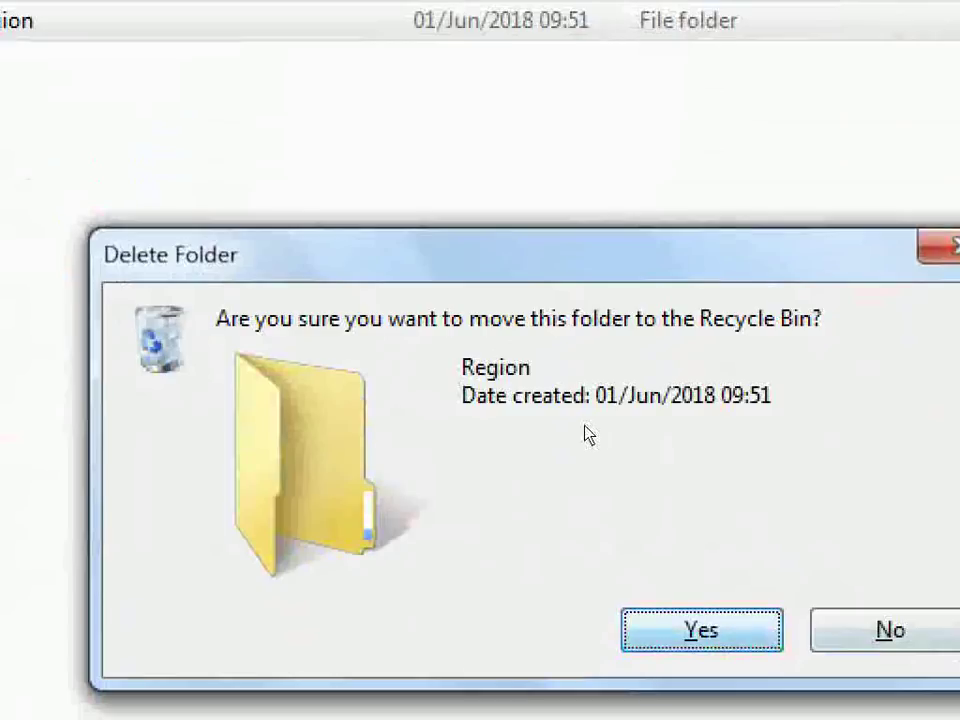
Step: Confirm deletion of the Region folder, leaving City empty, and submit the answer
key("Return")
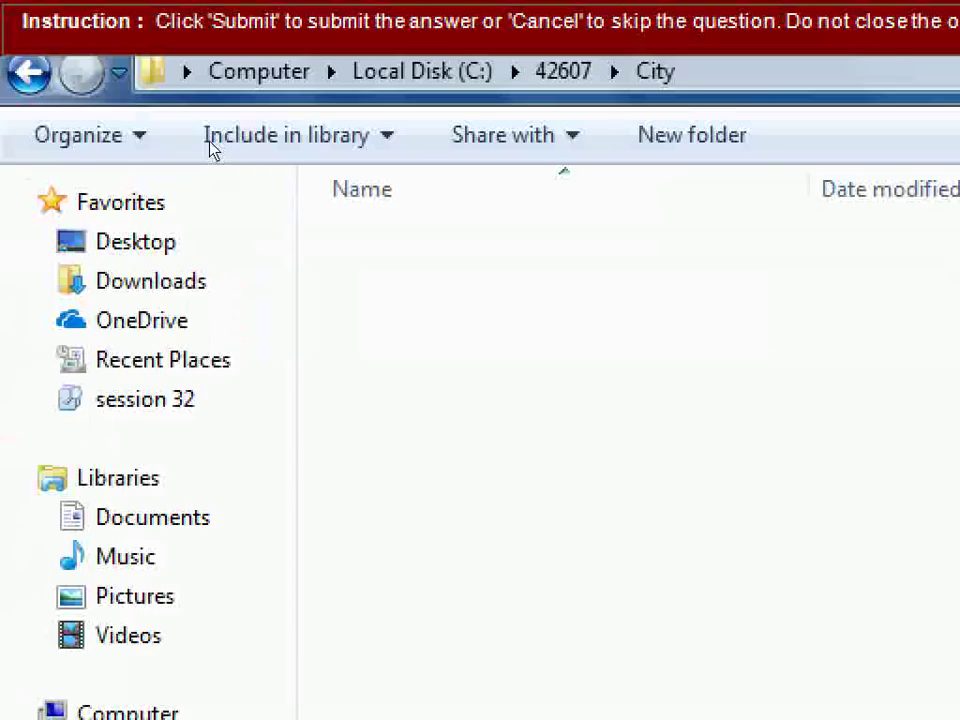
left_click(920, 24)
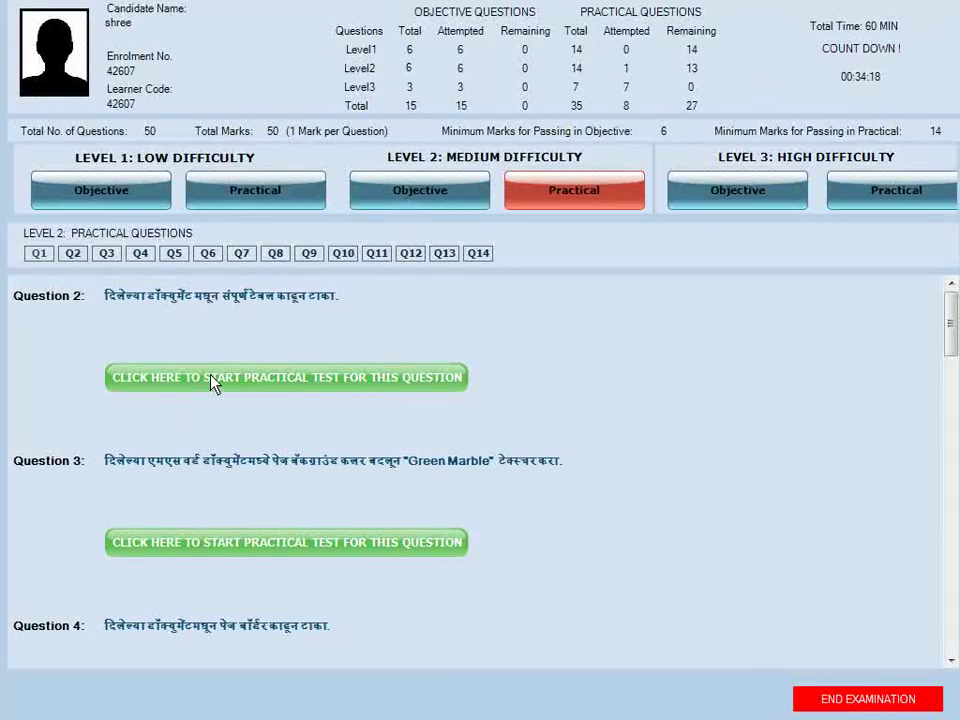
Step: Start the Question 2 practical test and launch the Magnifier to enlarge the screen
left_click(212, 380)
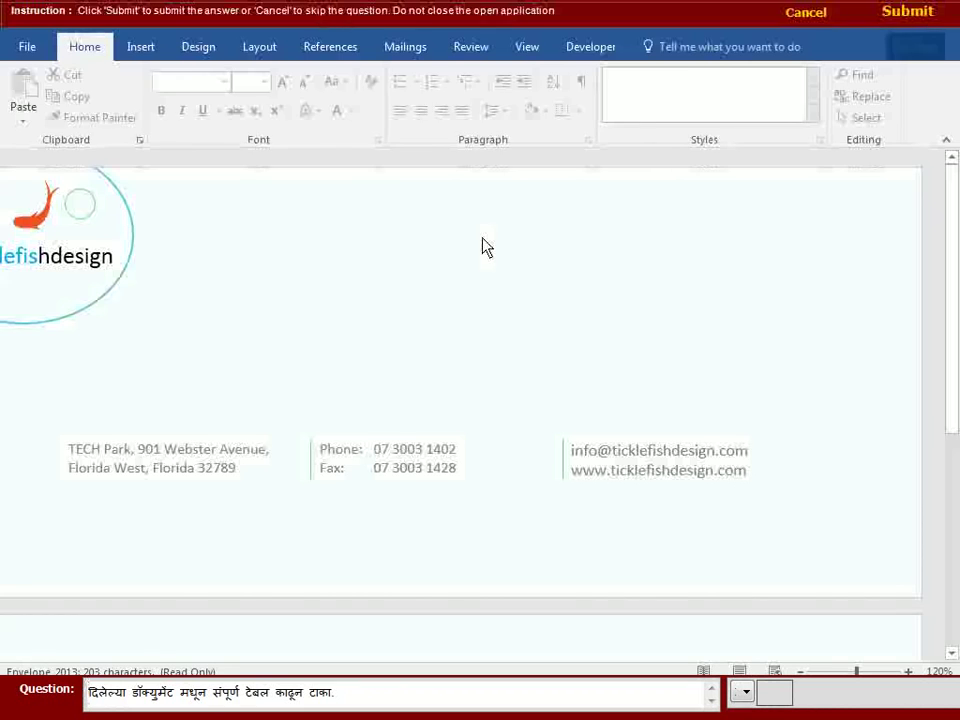
key("super")
type("mag")
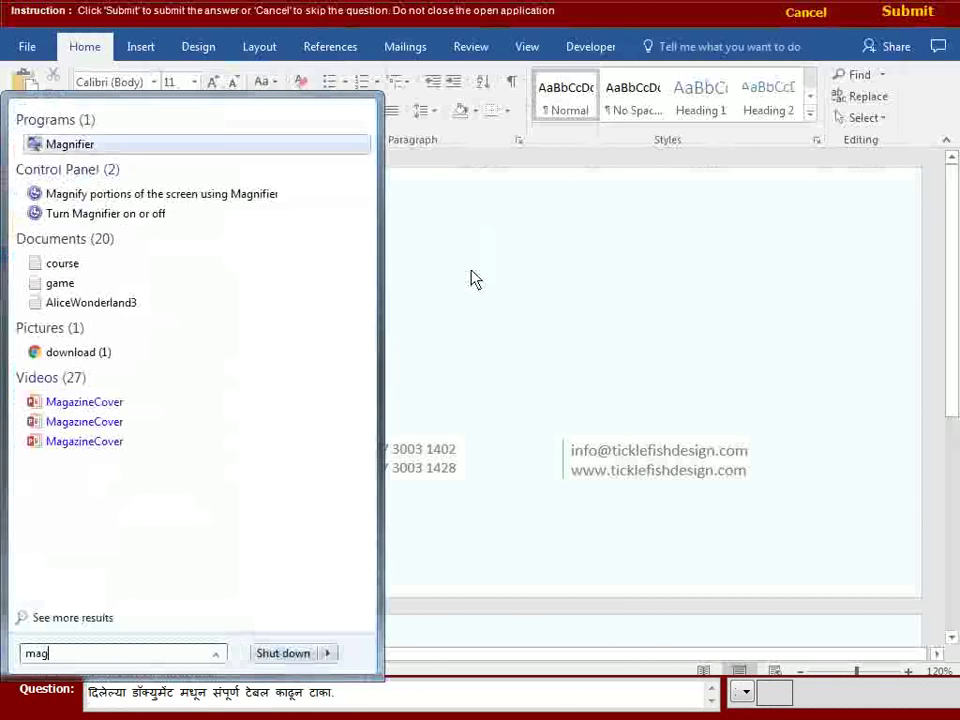
key("Return")
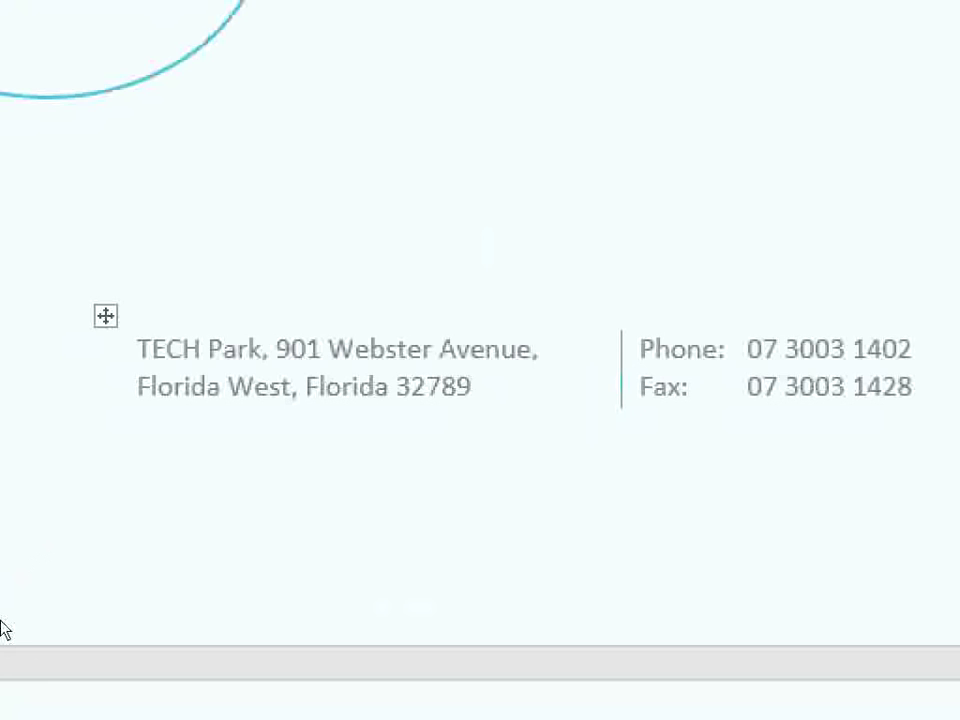
Step: Delete the entire address and phone table from the envelope, then close Word
left_click(52, 444)
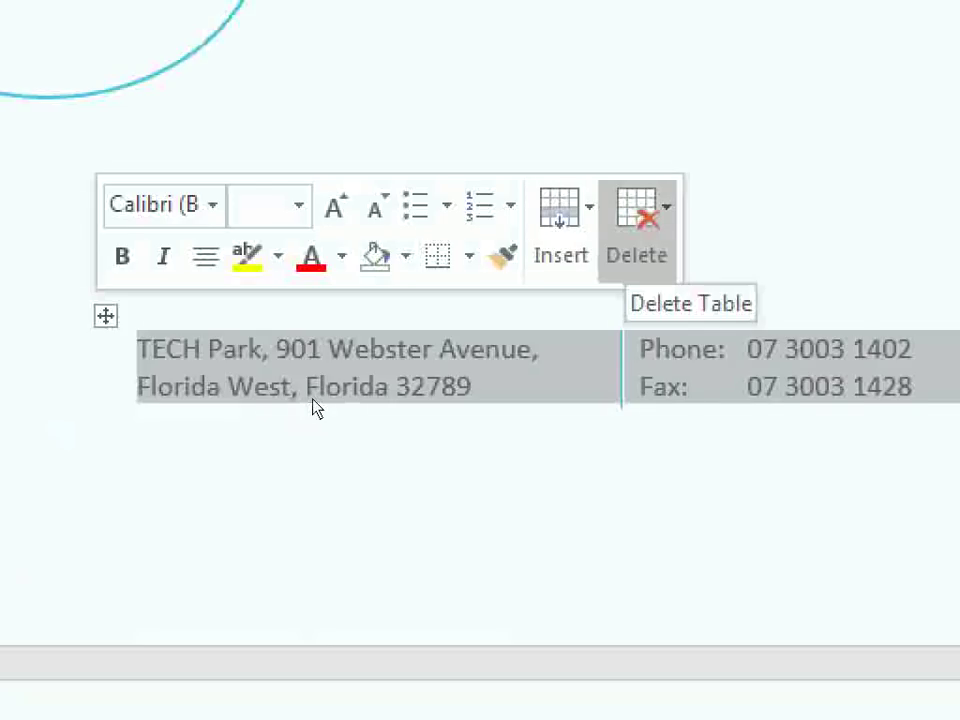
key("Return")
key("Up")
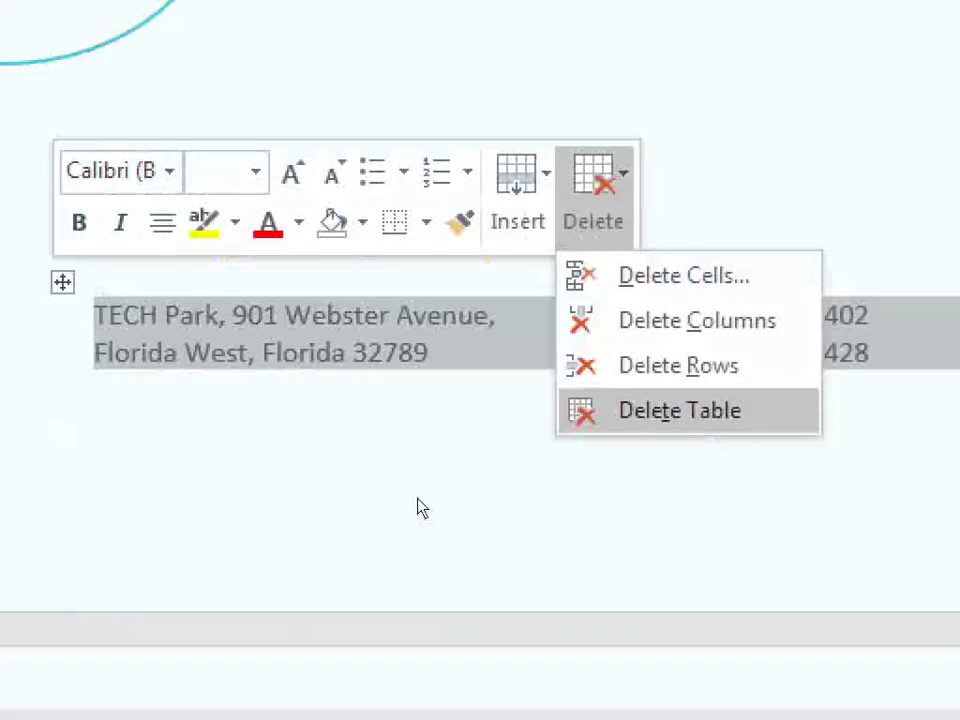
key("Return")
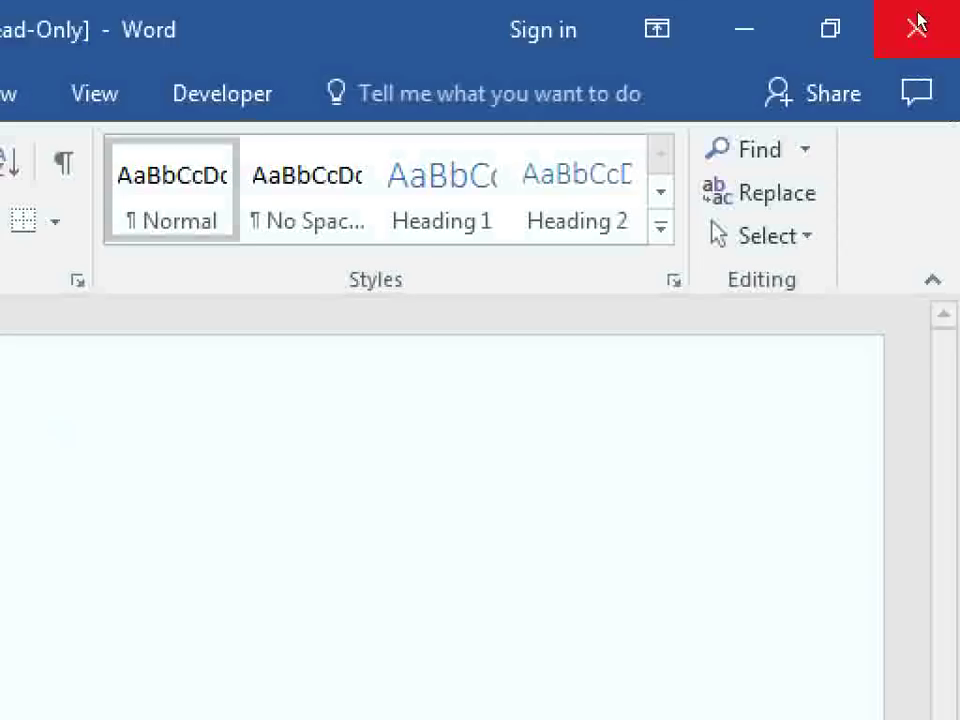
left_click(915, 26)
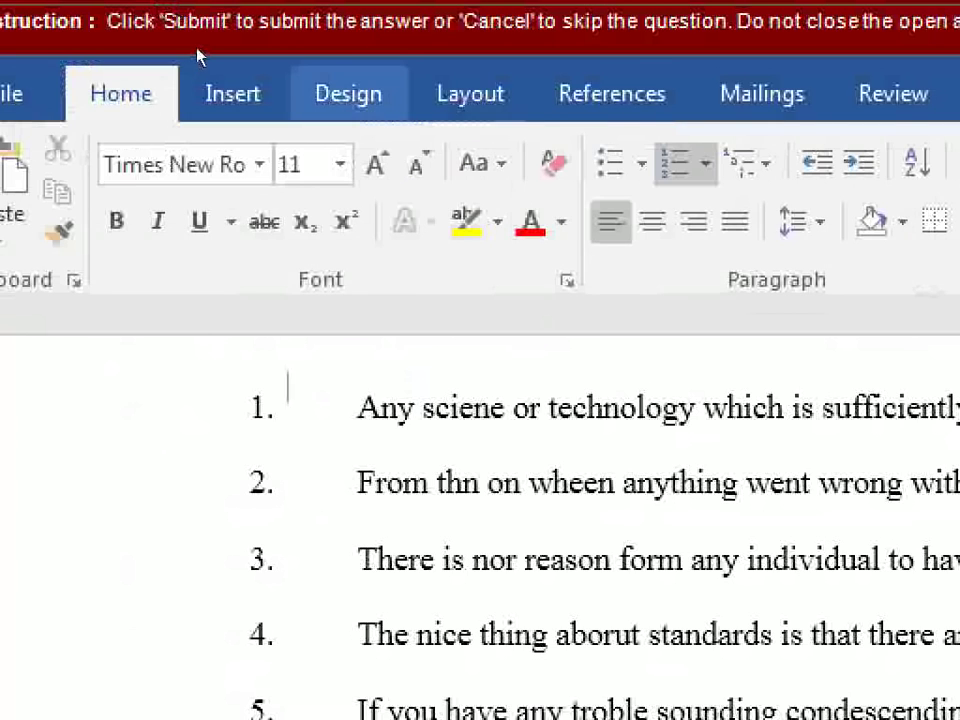
Step: Apply the Green marble texture as the page background through Page Color > Fill Effects
left_click(348, 93)
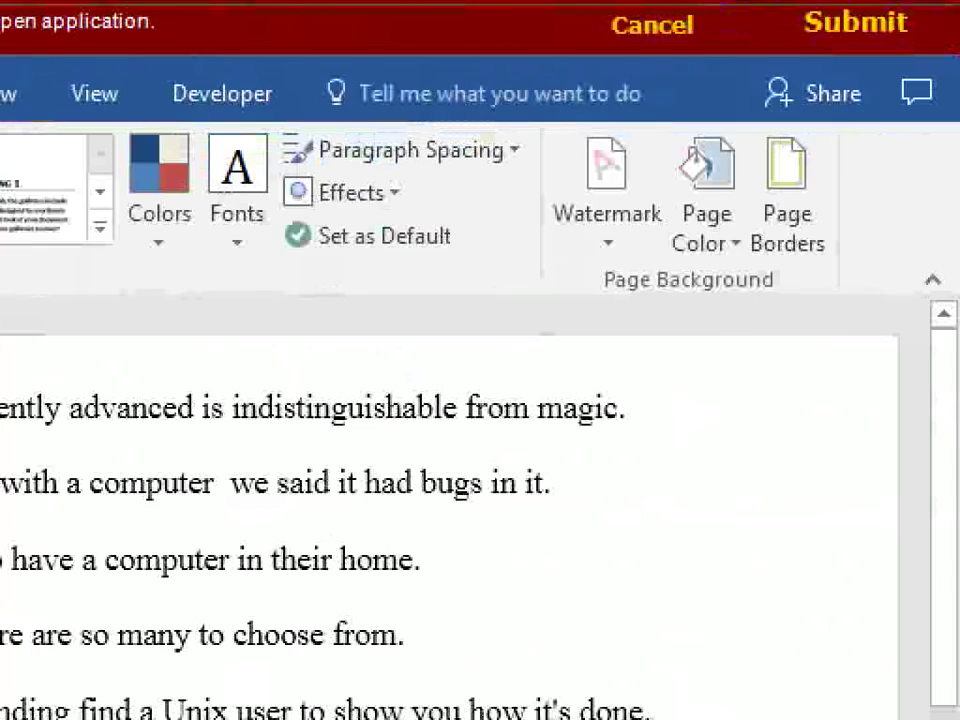
key("alt+d")
key("p")
key("c")
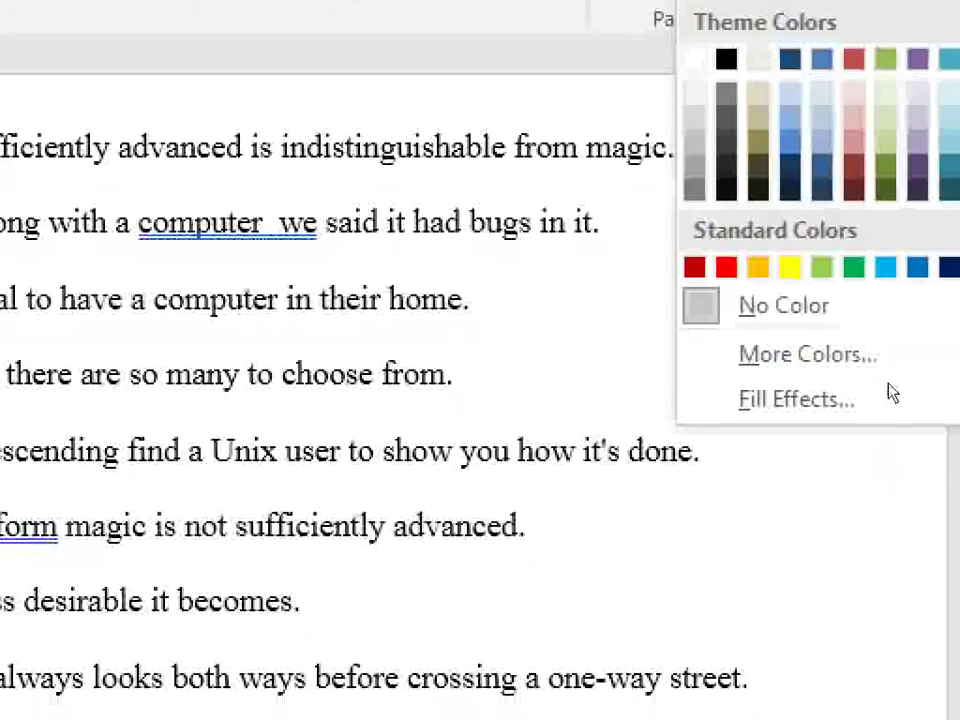
left_click(890, 398)
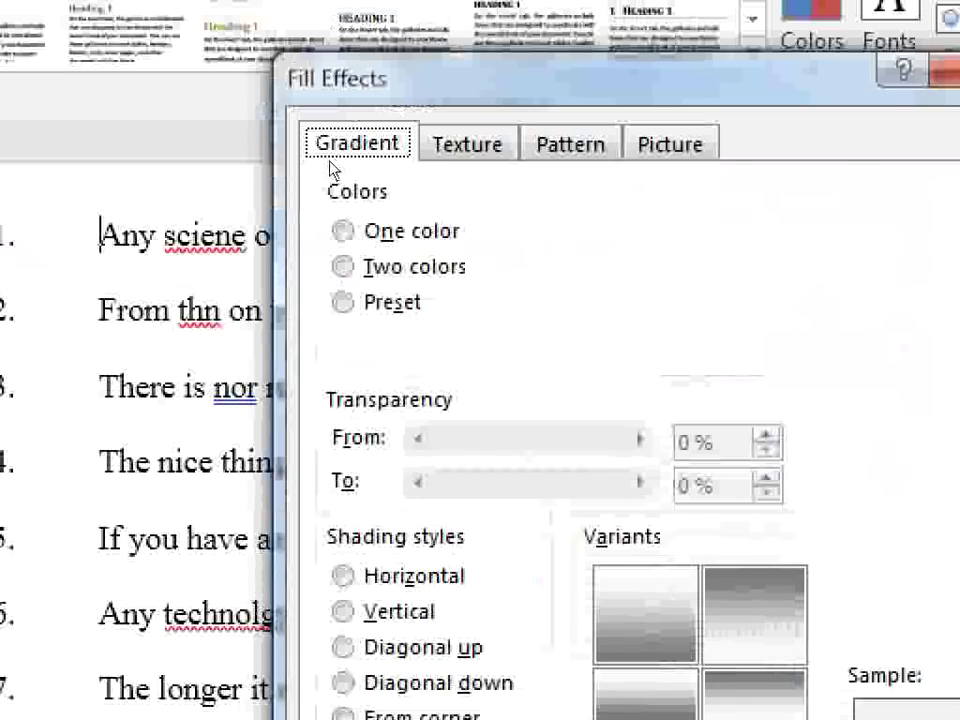
left_click(425, 156)
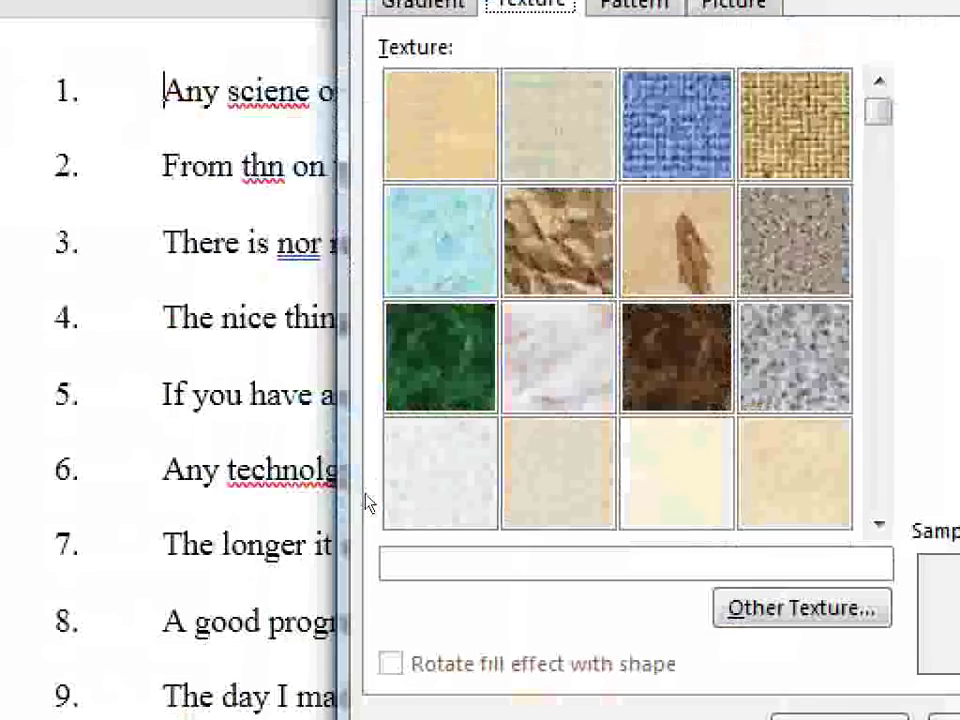
left_click(440, 357)
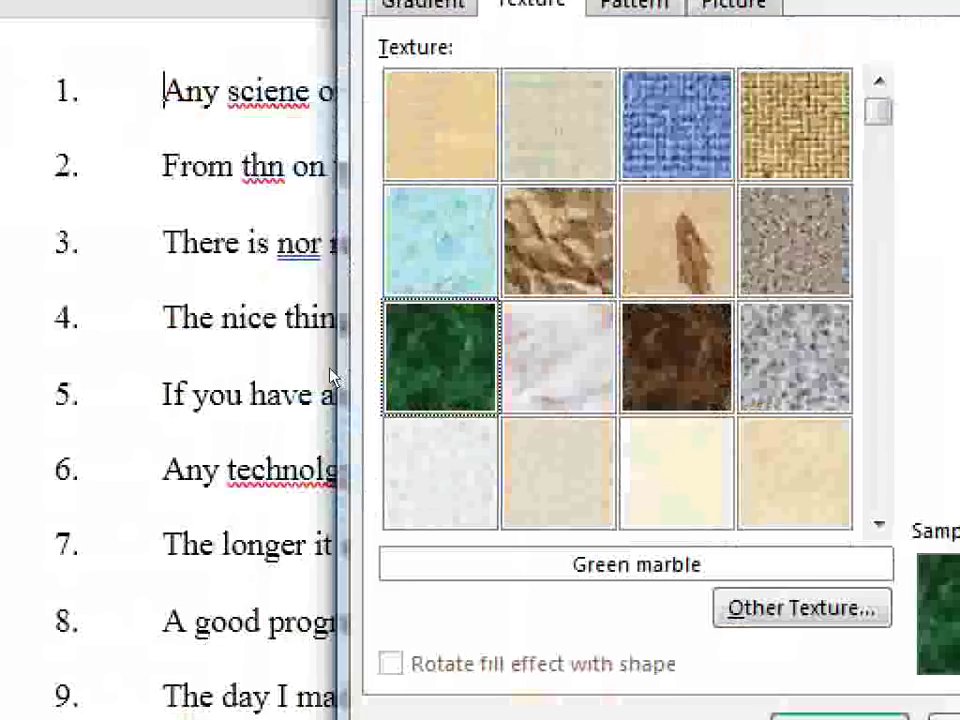
left_click(440, 458)
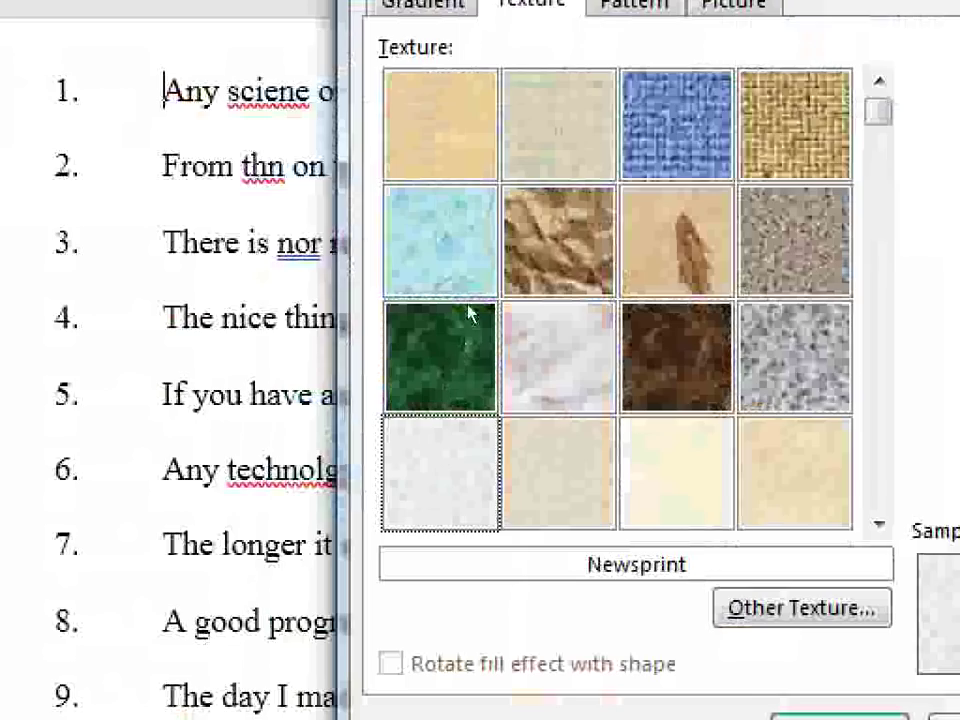
key("Up")
key("Up")
key("Right")
key("Right")
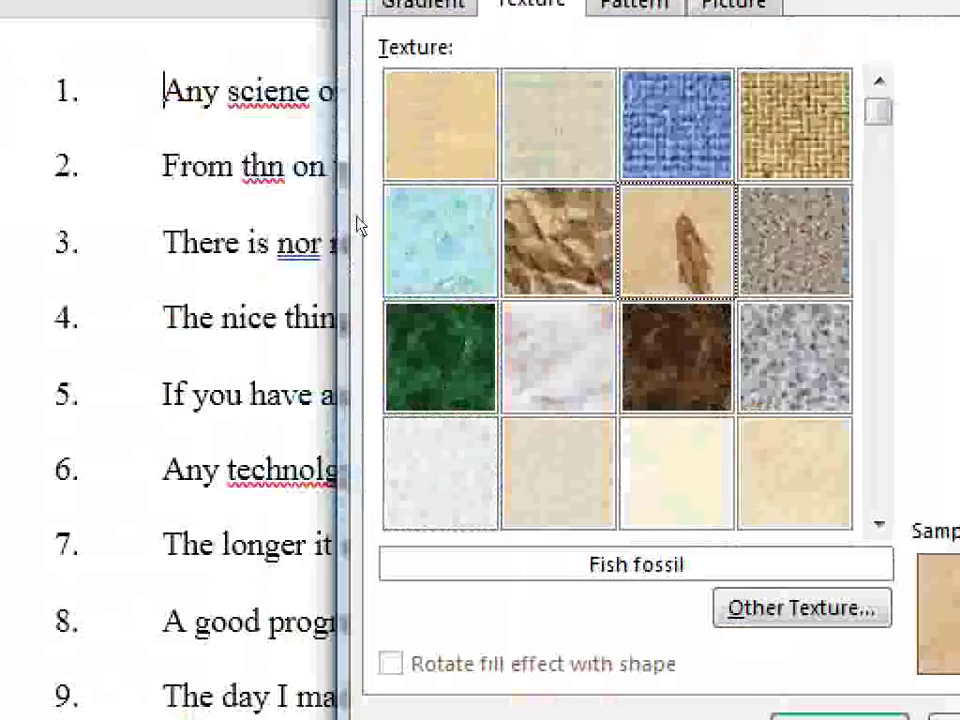
key("Home")
key("Right")
key("Right")
key("Right")
key("Right")
key("Right")
key("Right")
key("Right")
key("Right")
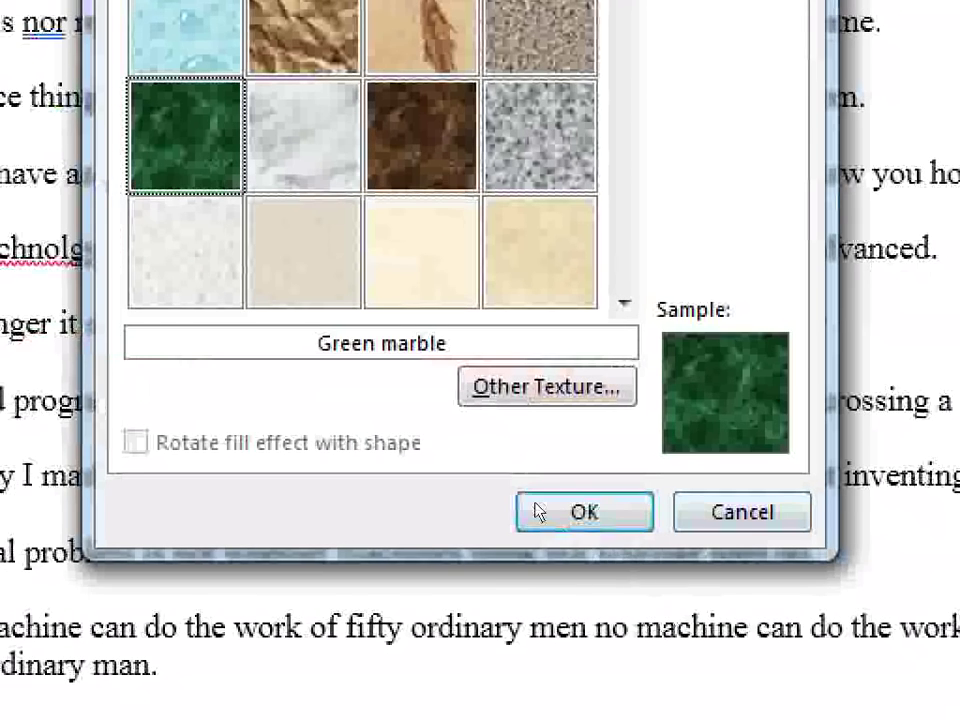
left_click(538, 512)
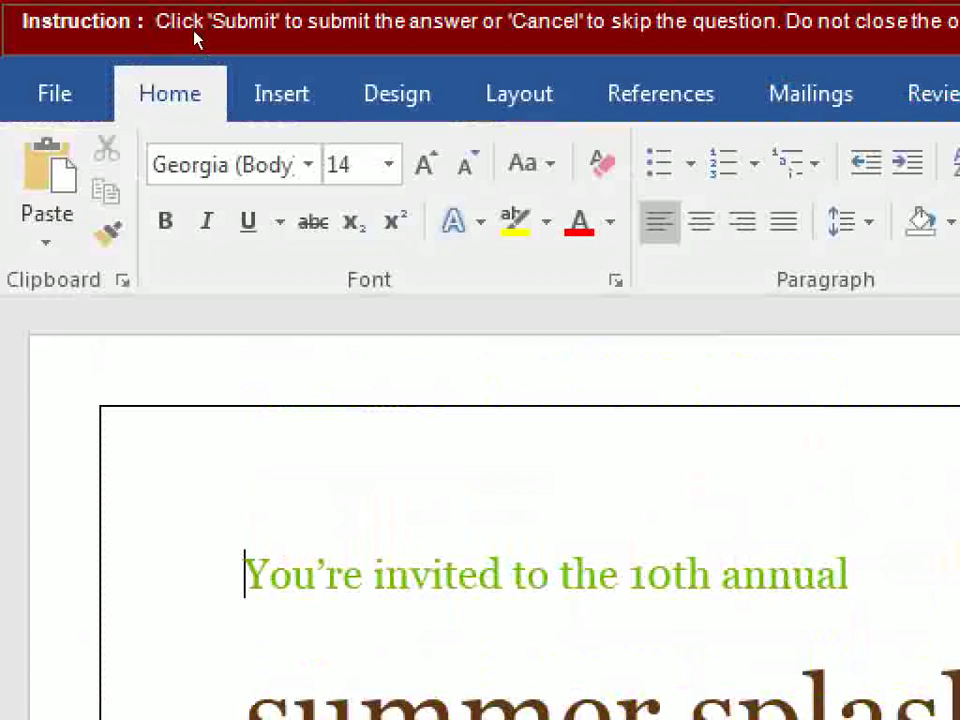
Step: Set the invitation's page border to None and submit Question 4
left_click(397, 93)
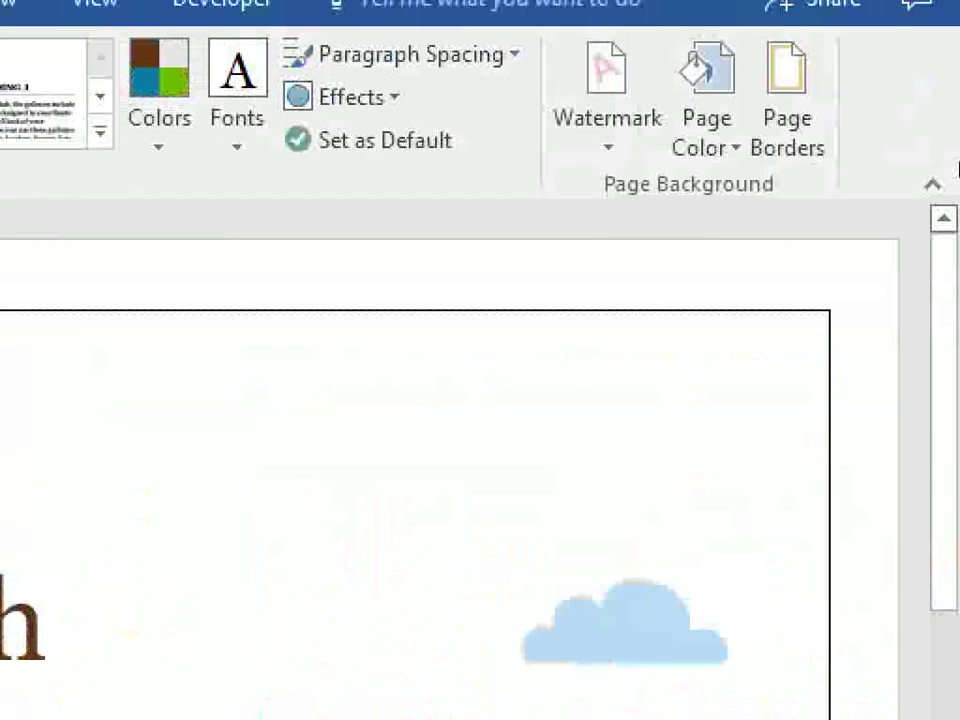
left_click(787, 118)
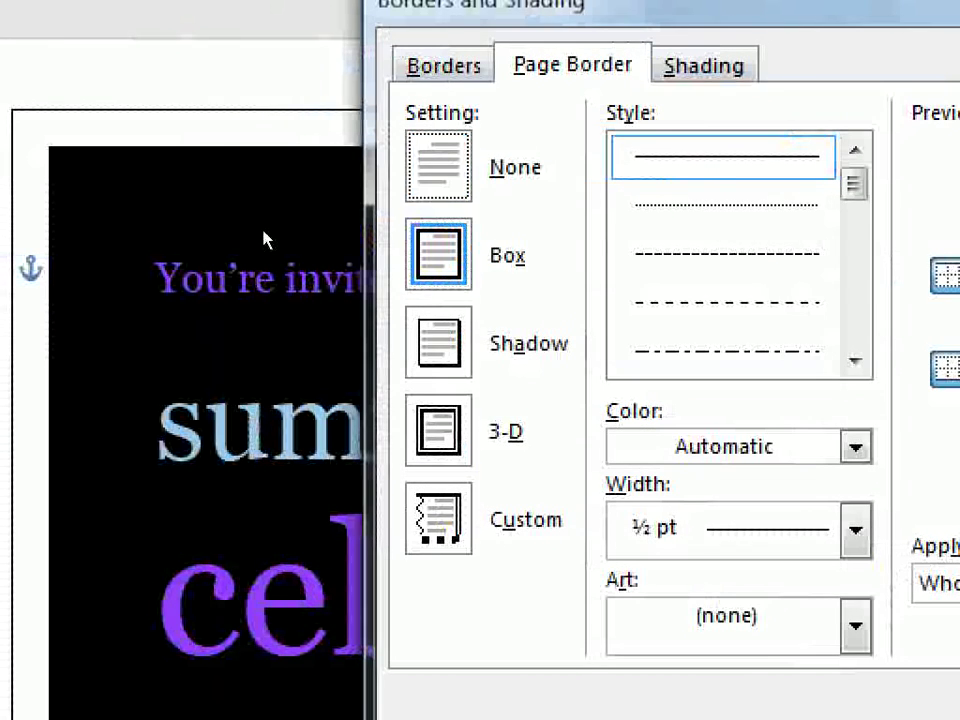
key("alt+n")
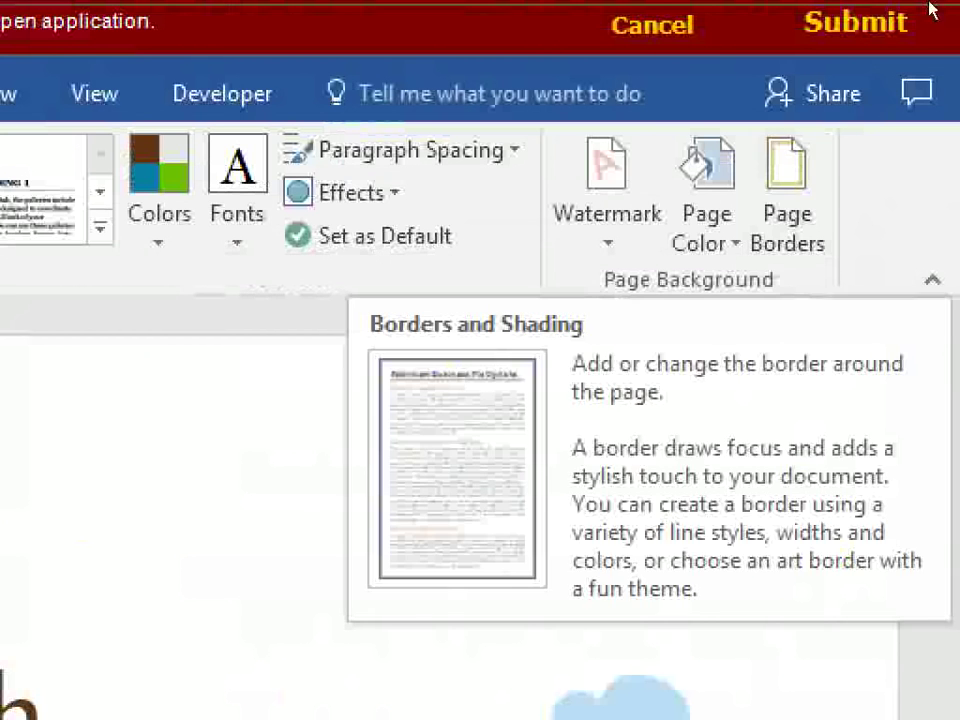
left_click(911, 16)
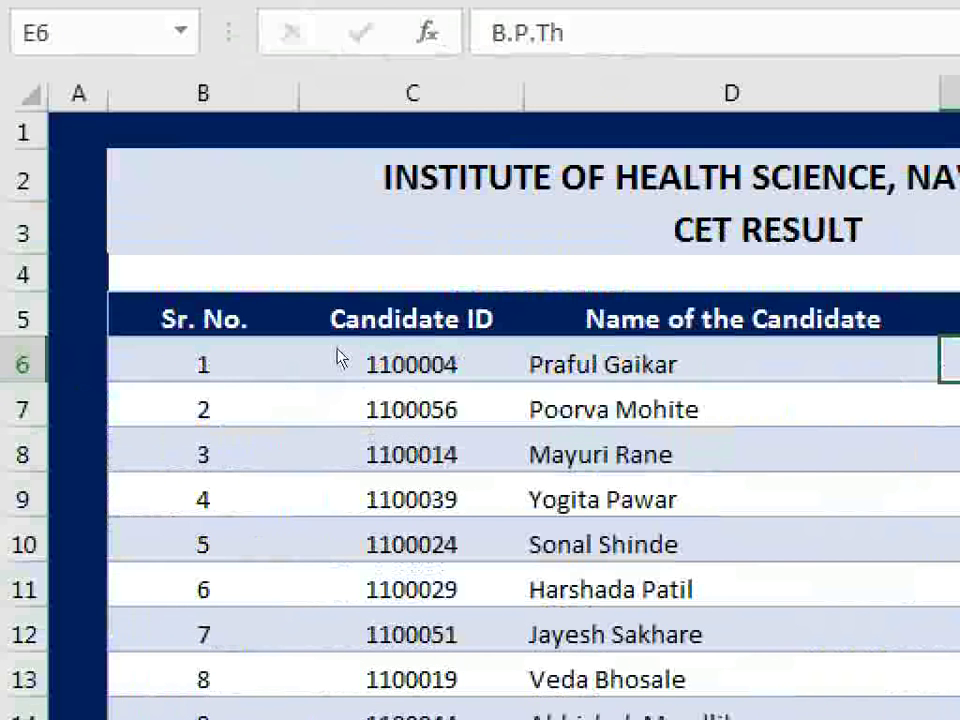
Step: Select the candidate names in column D of the CET result table
left_click(731, 93)
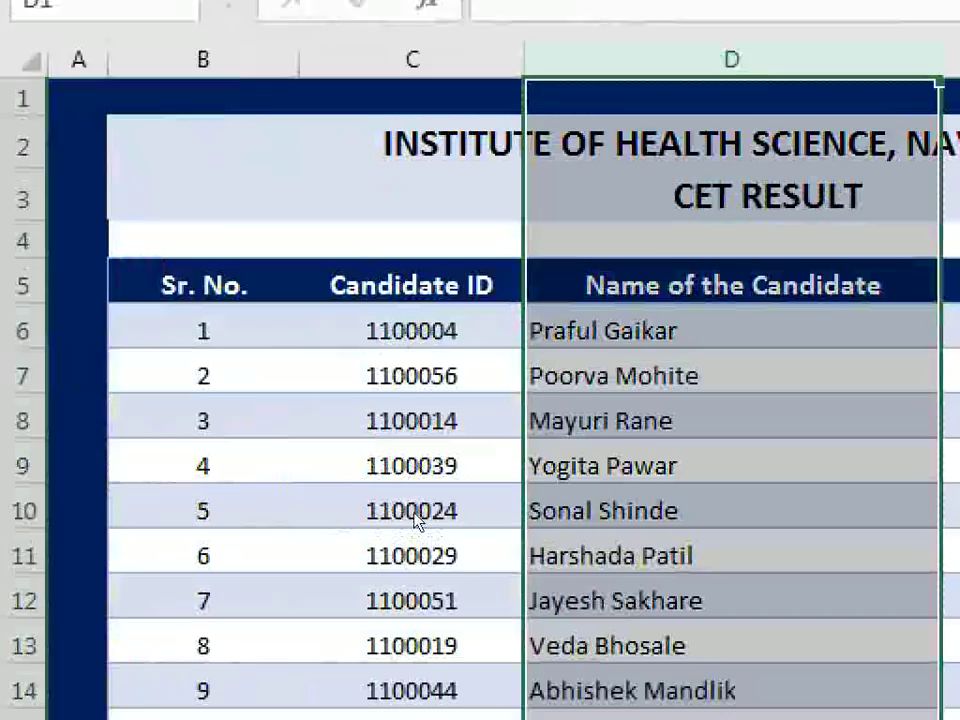
key("Down")
key("Down")
key("Down")
key("Down")
key("Down")
key("Down")
key("Down")
key("Down")
key("Down")
key("Down")
key("Up")
key("Up")
key("Up")
key("Up")
key("Up")
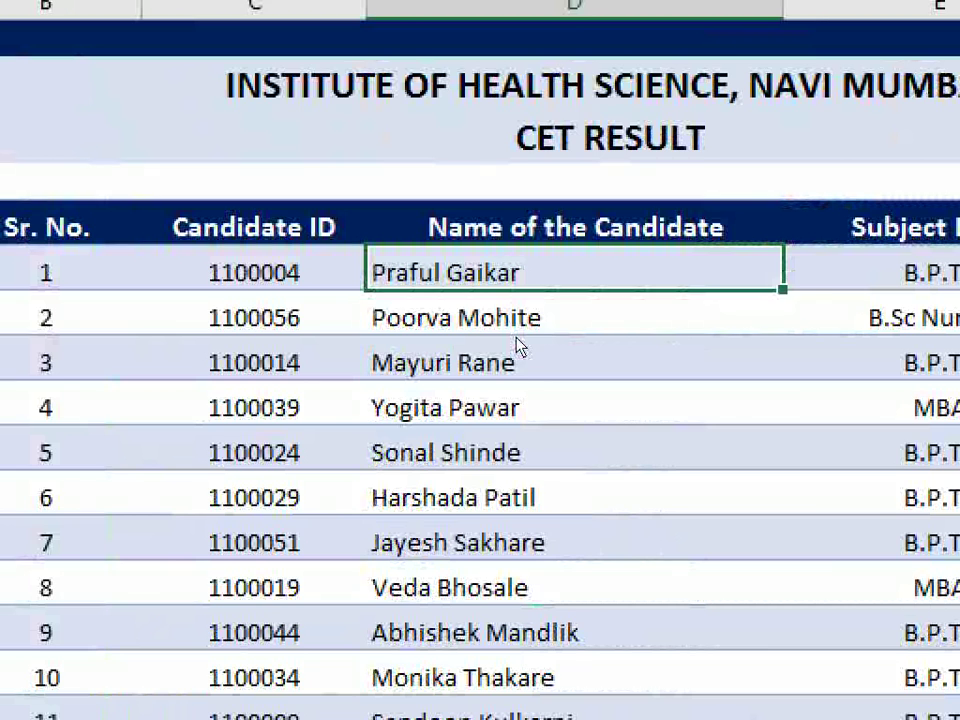
key("shift+Down")
key("shift+Down")
key("shift+Down")
key("shift+Down")
key("shift+Down")
key("shift+Down")
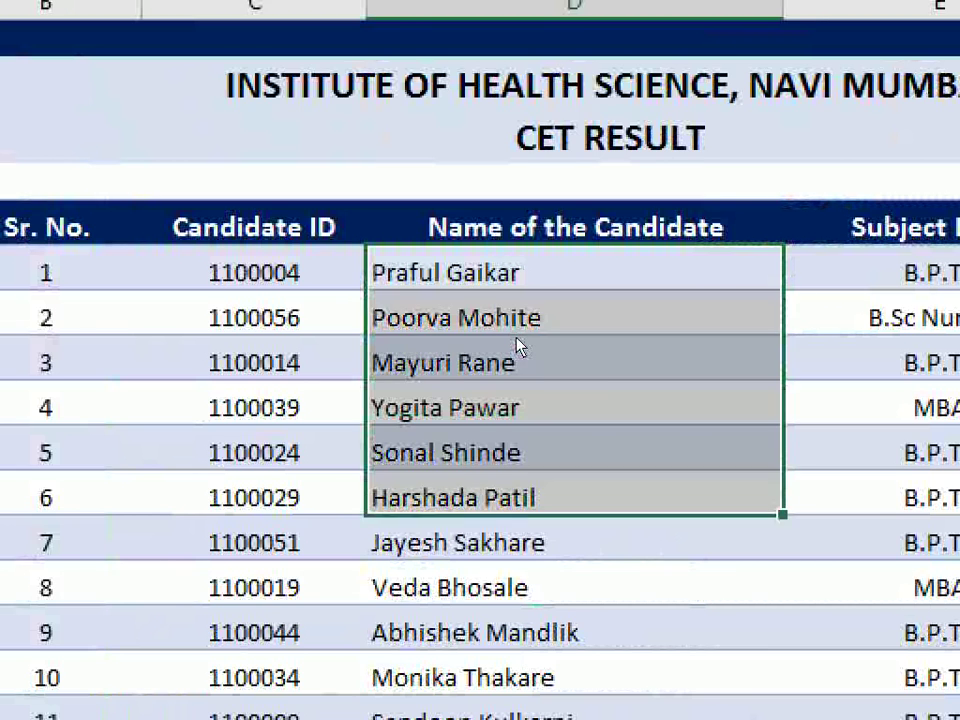
key("shift+Down")
key("shift+Down")
key("shift+Down")
key("shift+Down")
key("shift+Down")
key("shift+Down")
key("shift+Down")
key("shift+Down")
key("shift+Down")
key("shift+Down")
key("shift+Down")
key("shift+Down")
key("shift+Down")
key("shift+Down")
key("shift+Down")
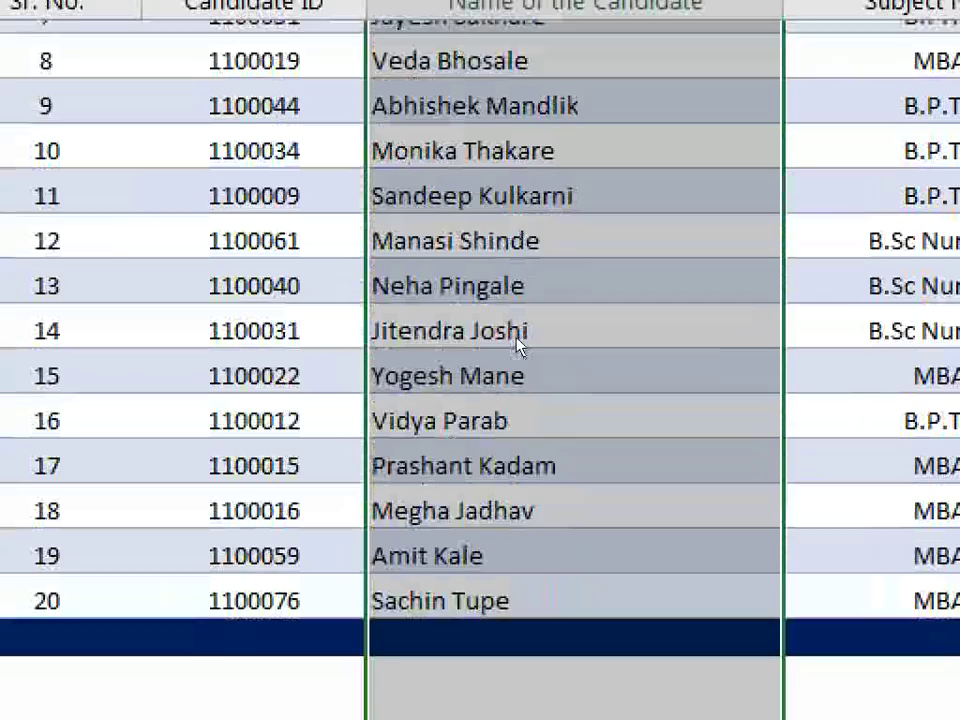
key("shift+Up")
key("shift+Up")
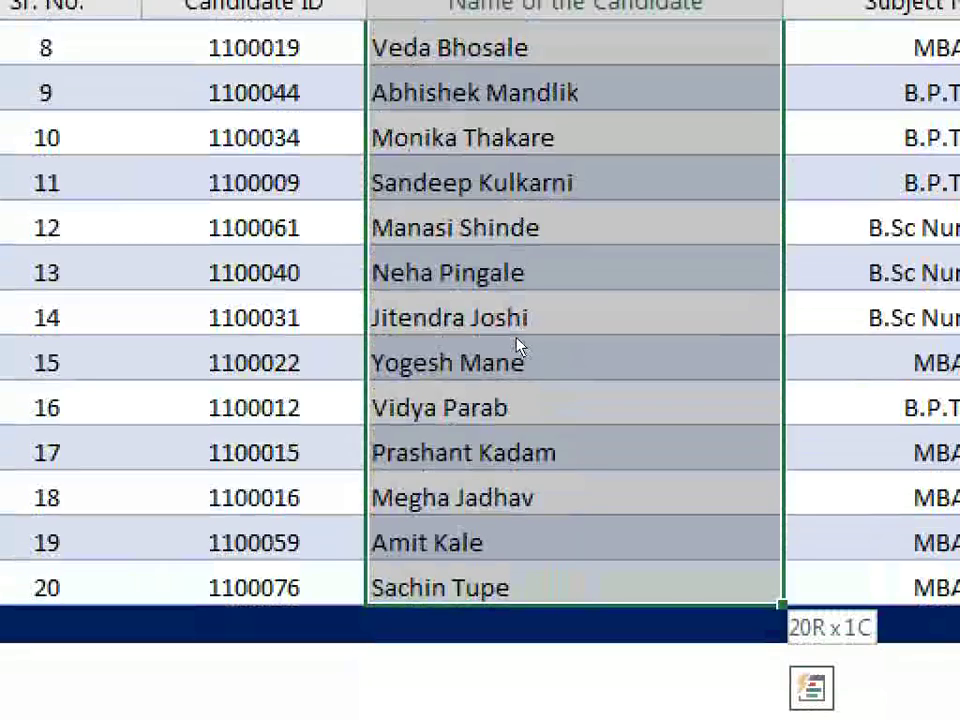
key("shift+Down")
key("shift+Down")
key("shift+Down")
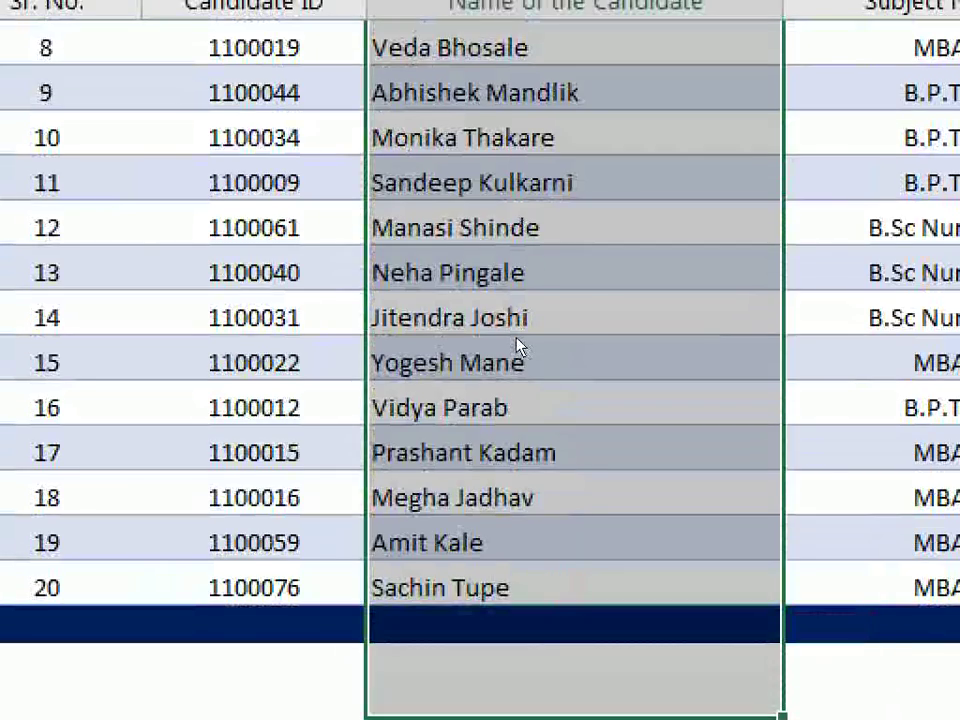
key("shift+Up")
key("shift+Up")
key("shift+Up")
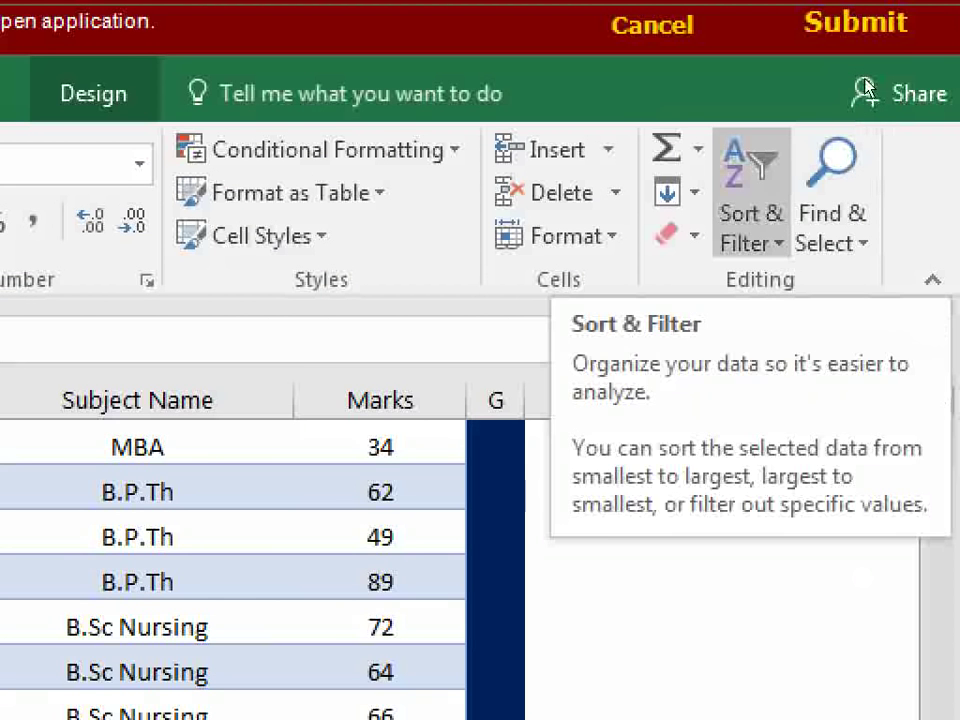
Step: Sort the selected names A to Z, check the sorted list, and submit
left_click(751, 228)
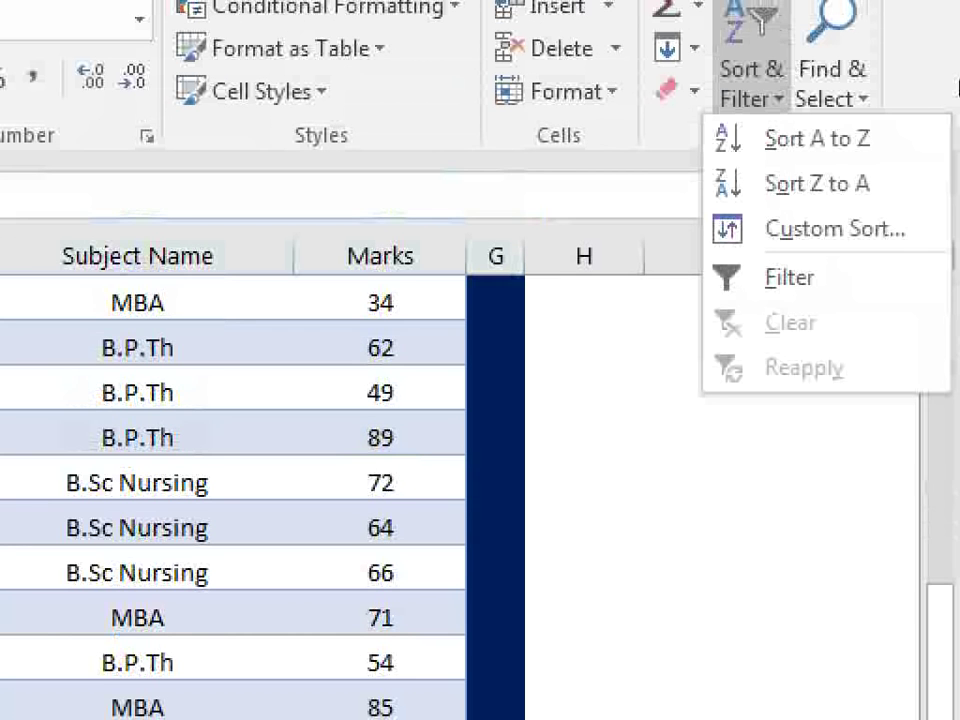
left_click(906, 152)
scroll(704, 313, "up", 3)
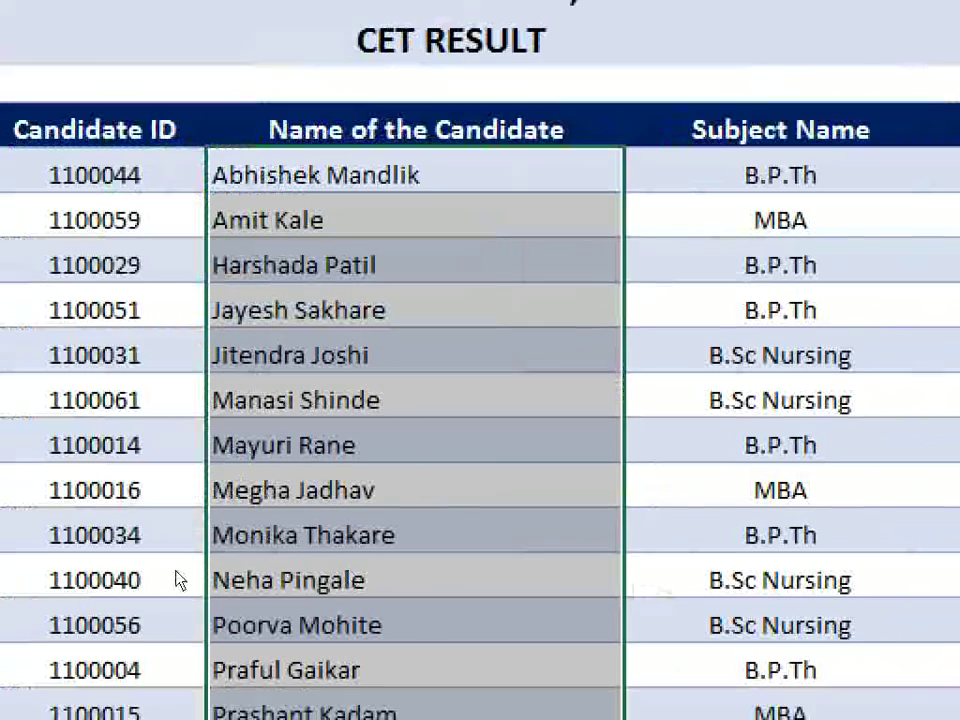
key("Up")
key("Down")
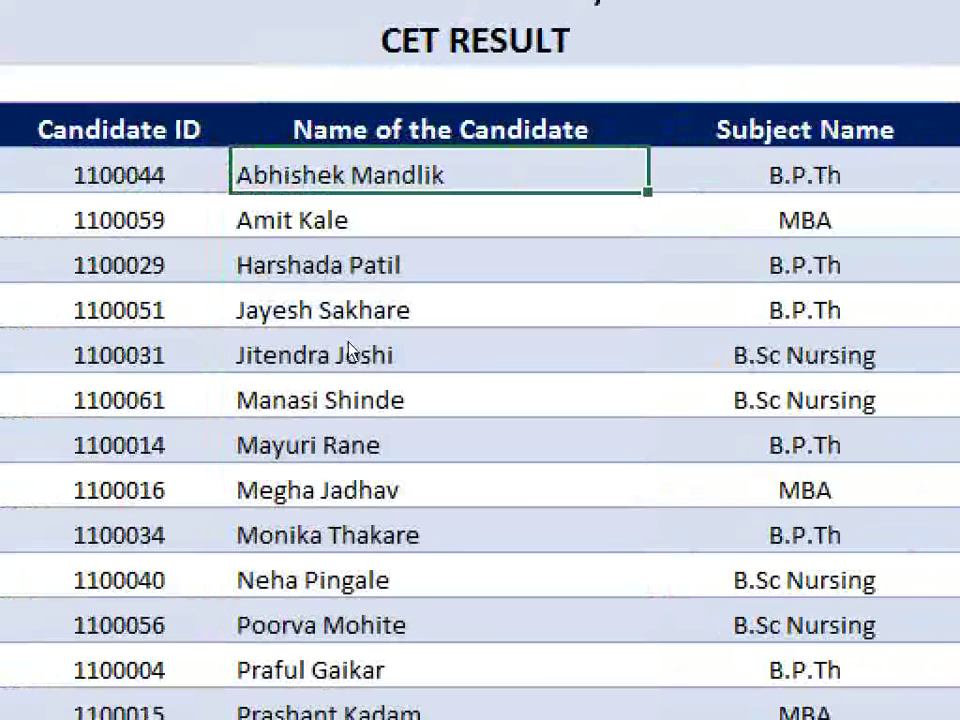
key("Down")
key("Down")
key("Down")
key("Down")
key("Down")
key("Down")
key("Down")
key("Down")
key("Down")
key("Down")
key("Down")
key("Down")
key("Down")
key("Down")
key("Down")
key("Down")
key("Down")
key("Down")
key("Down")
key("Down")
key("Down")
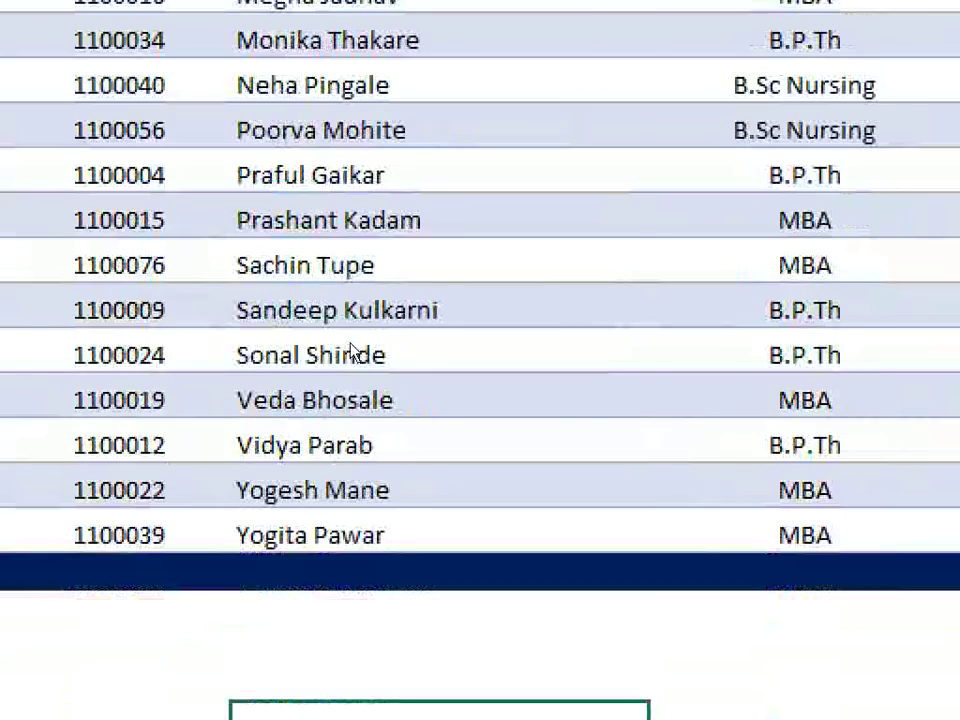
key("Up")
key("Up")
key("Up")
key("Up")
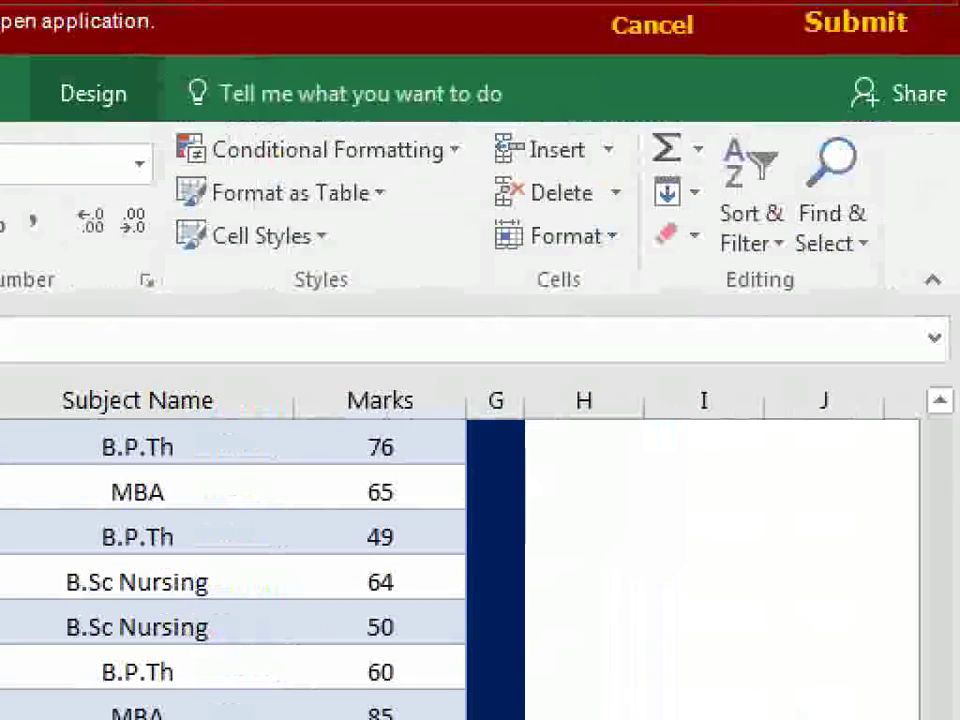
left_click(905, 20)
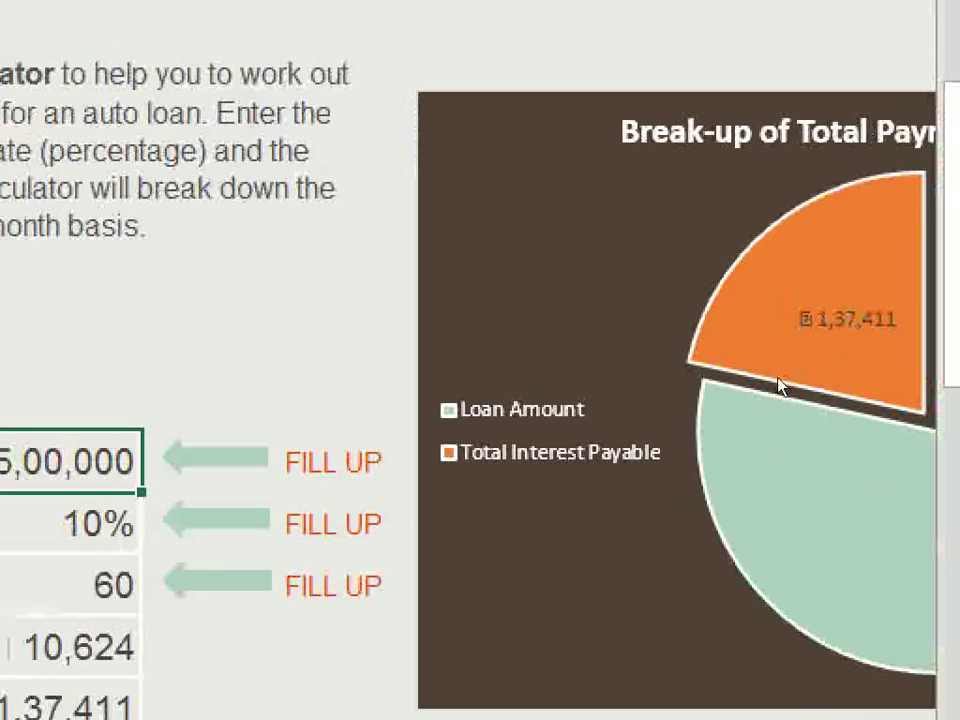
Step: Move the loan pie chart's legend to the Right position and submit the workbook
left_click(779, 385)
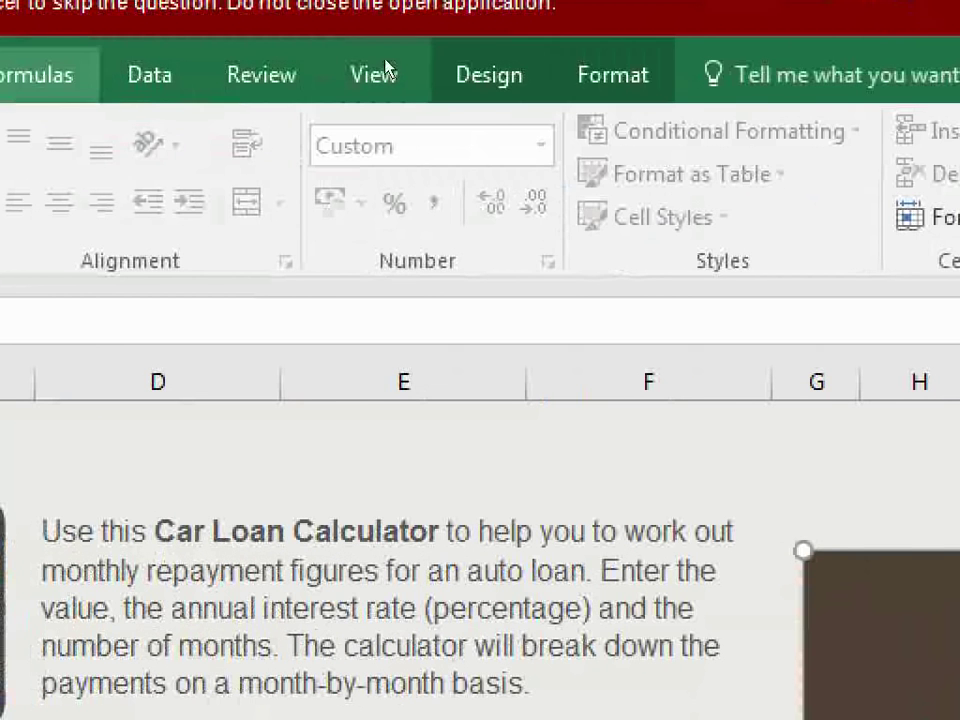
left_click(137, 74)
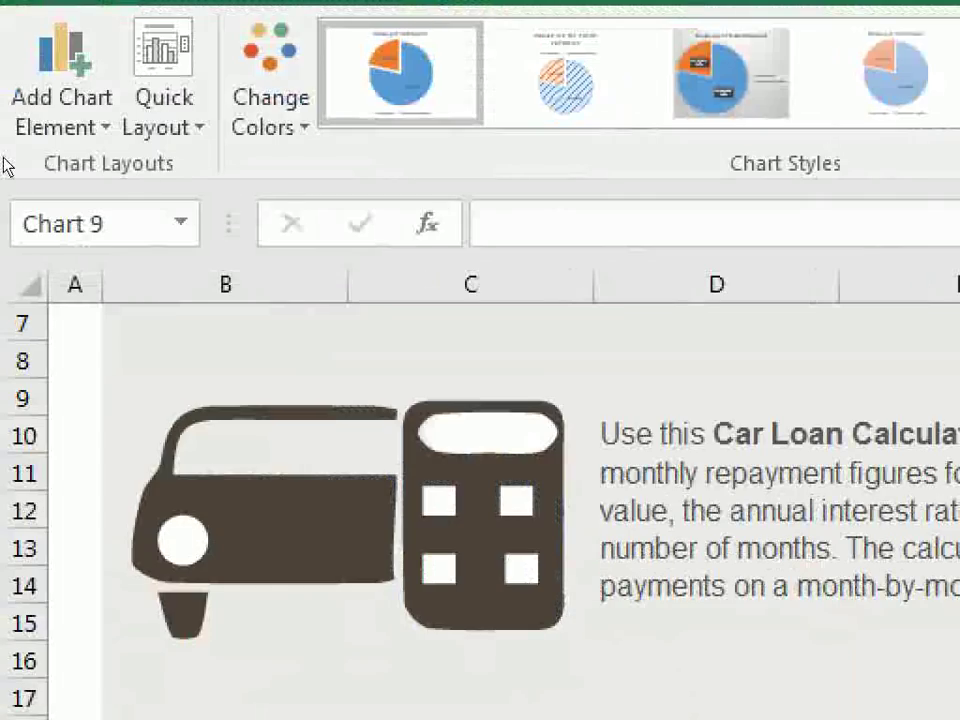
left_click(26, 106)
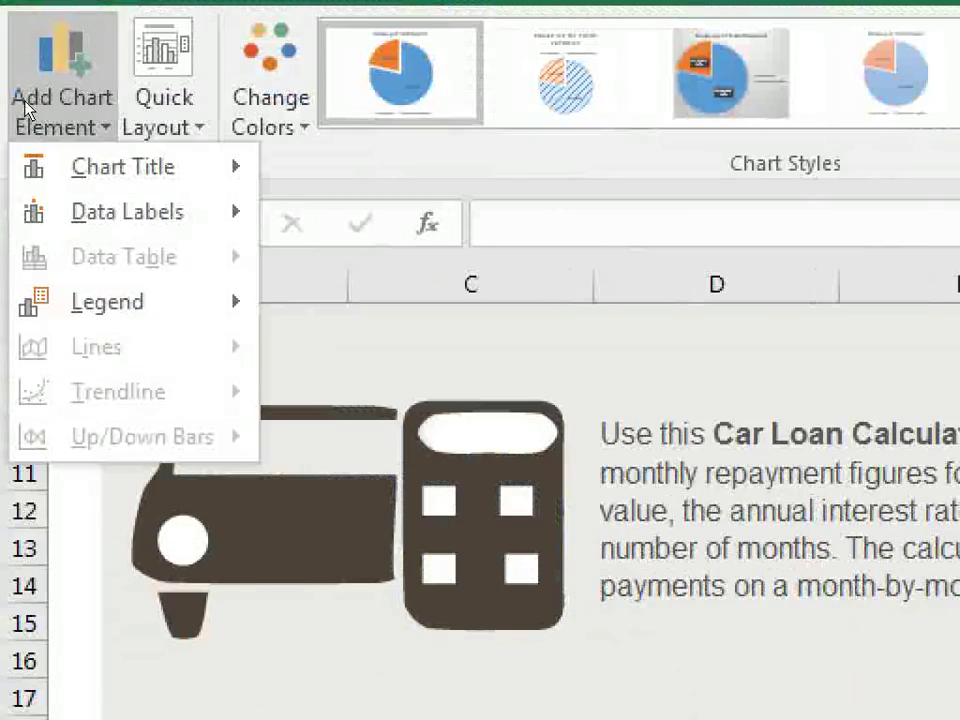
mouse_move(75, 301)
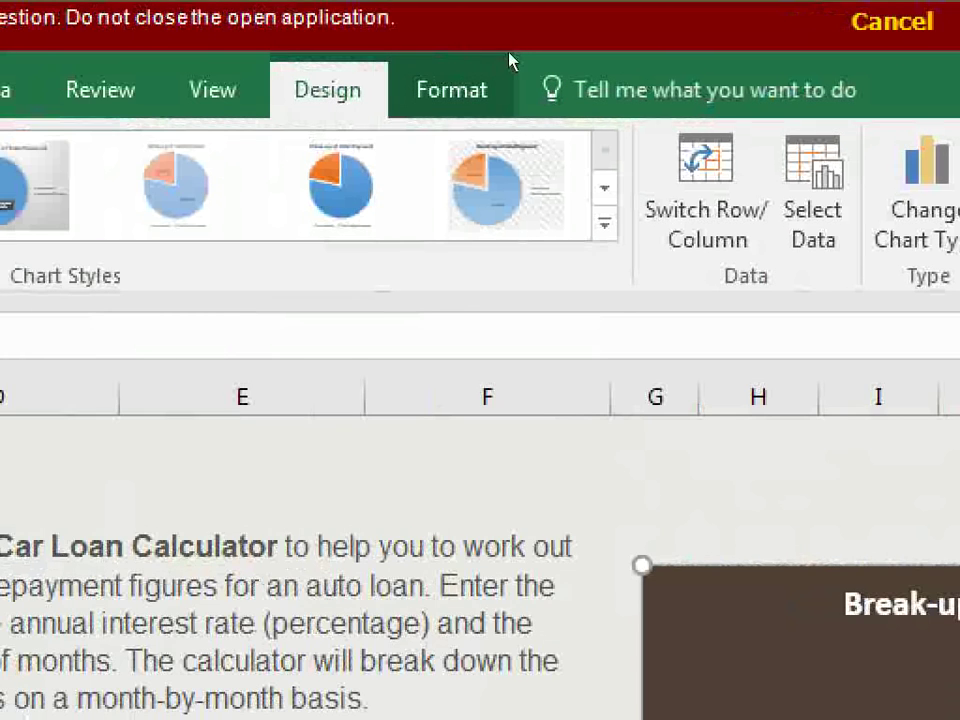
left_click(25, 130)
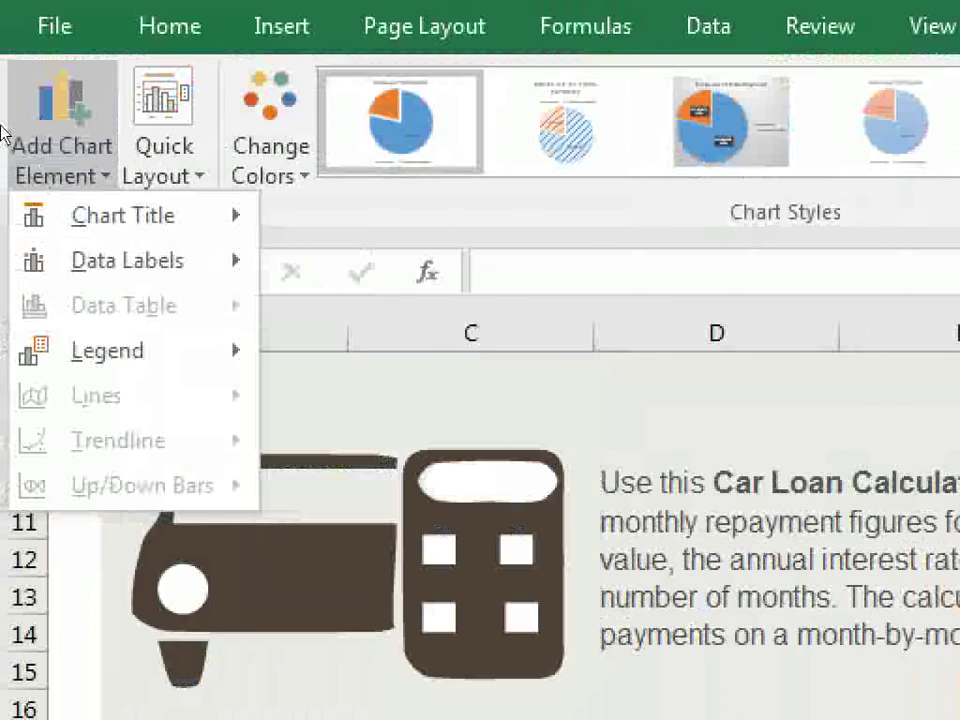
key("Right")
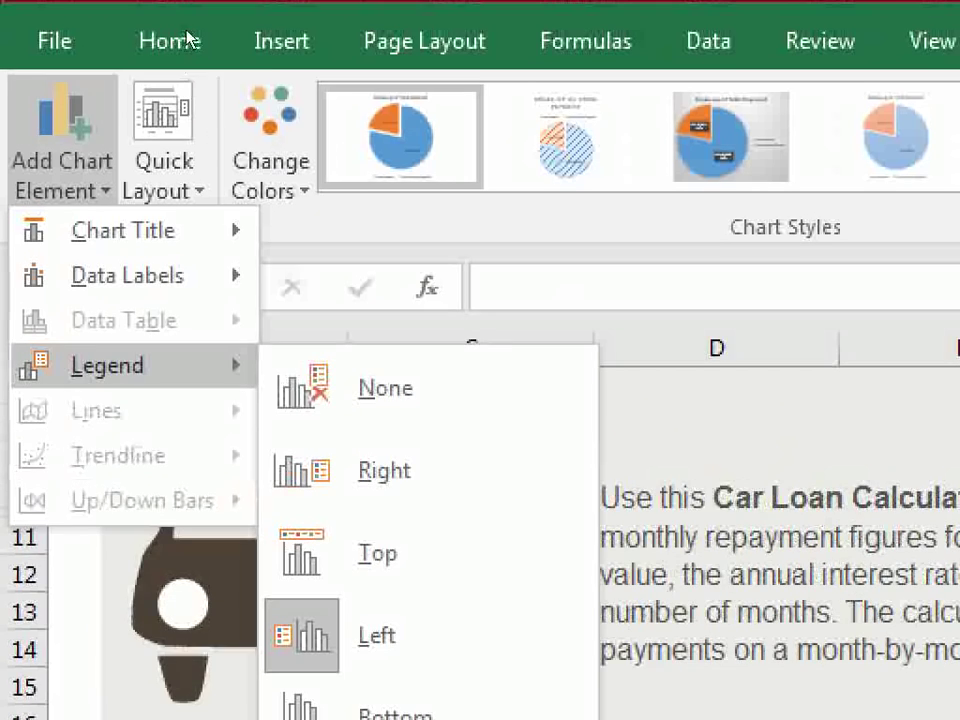
key("Down")
key("Down")
key("Down")
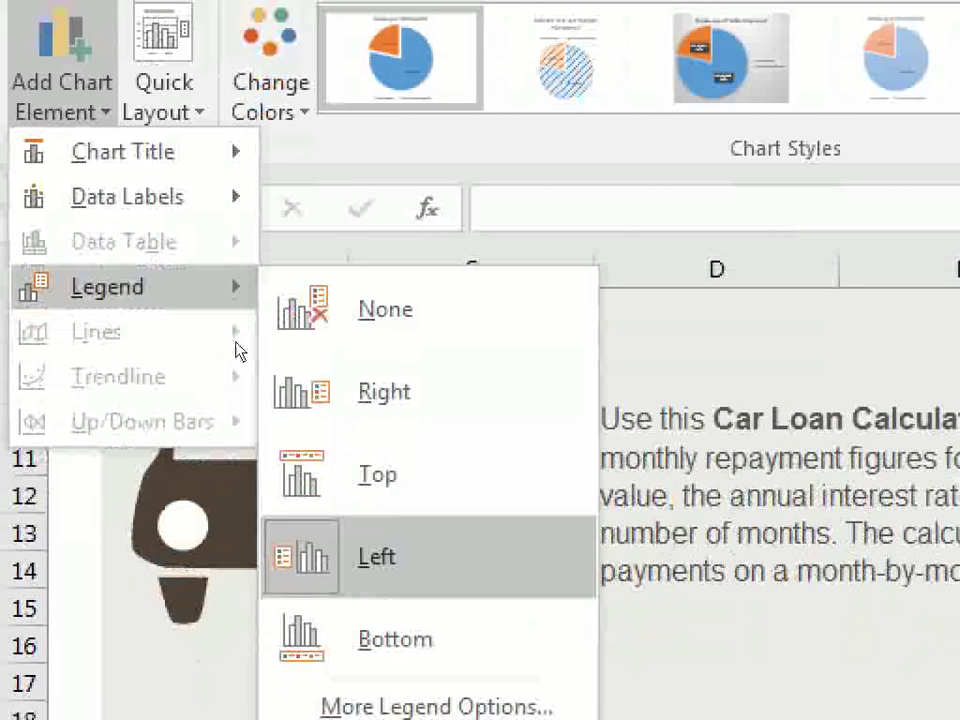
key("Up")
key("Up")
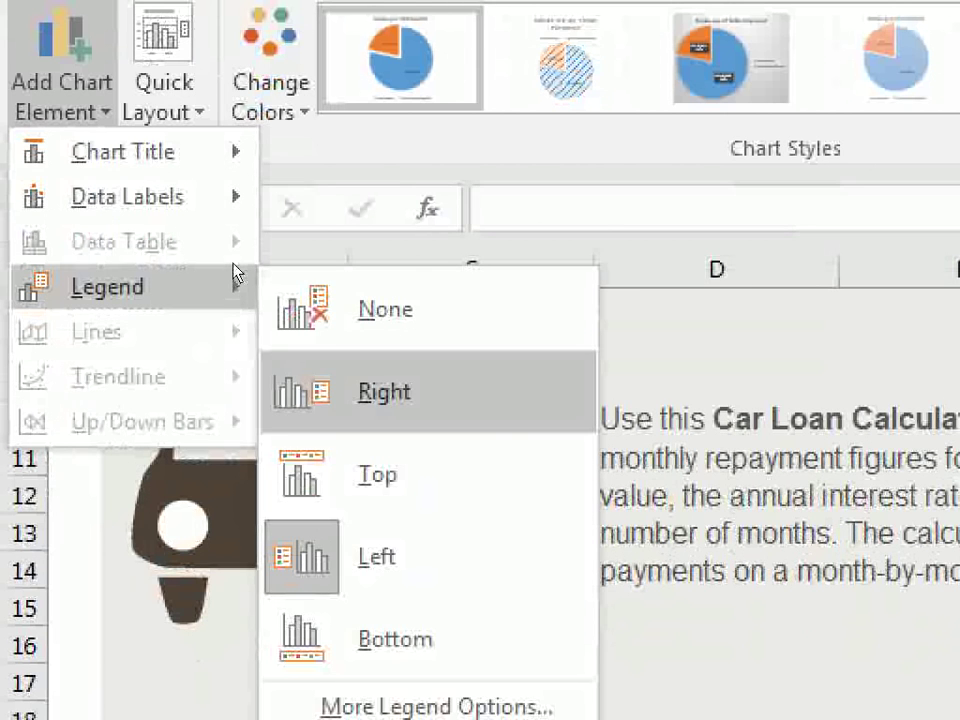
key("Return")
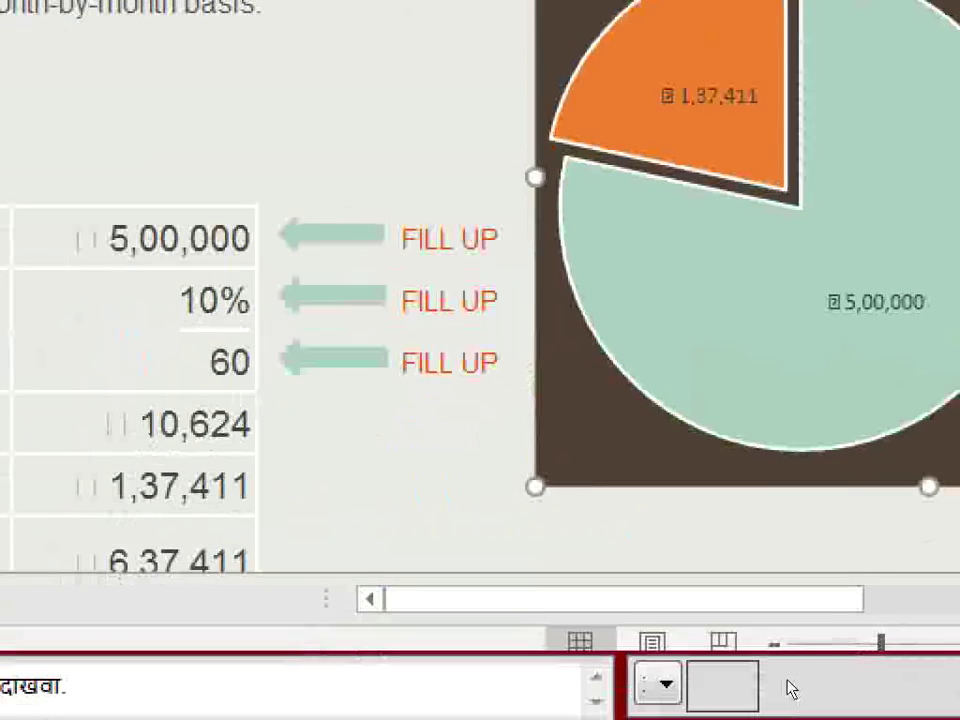
scroll(891, 660, "right", 3)
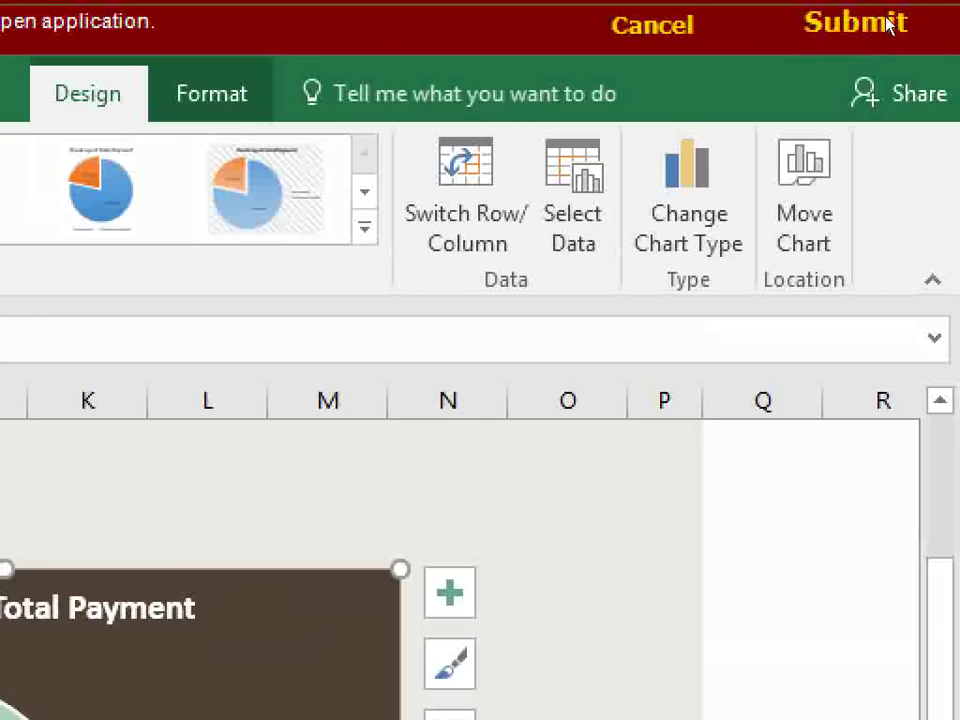
left_click(886, 22)
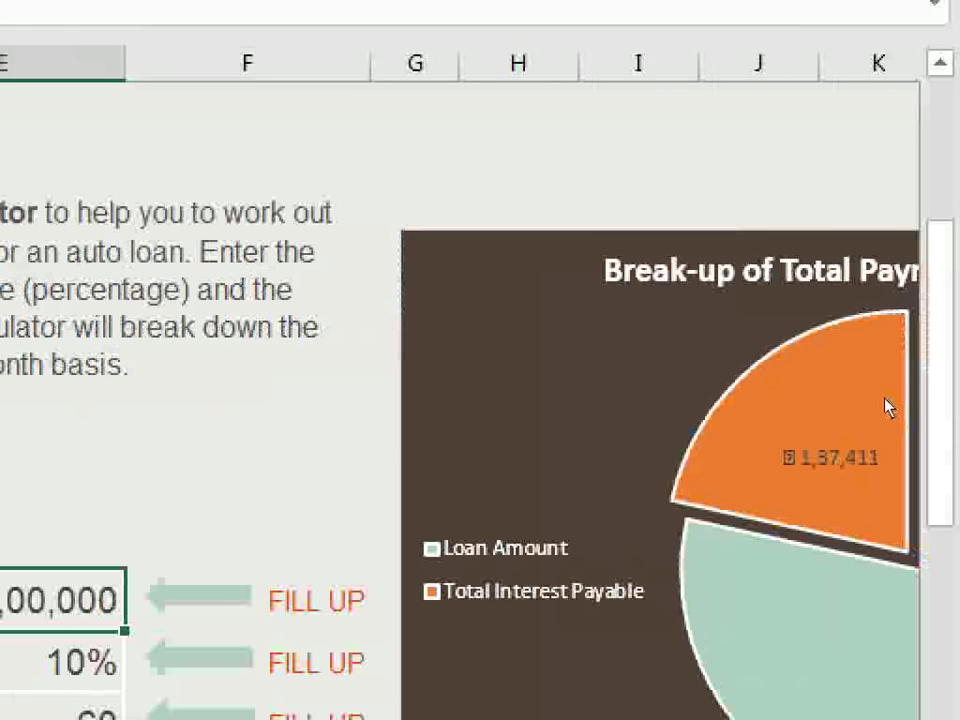
Step: Change the Break-up of Total Payment chart type from pie to Column, then submit
left_click(730, 330)
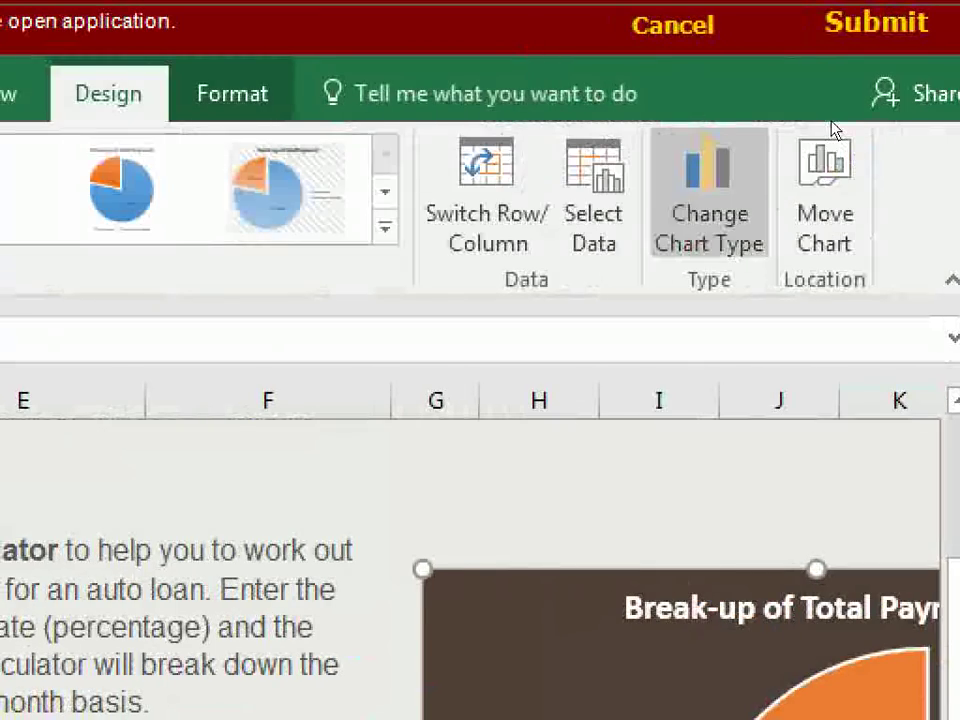
left_click(709, 213)
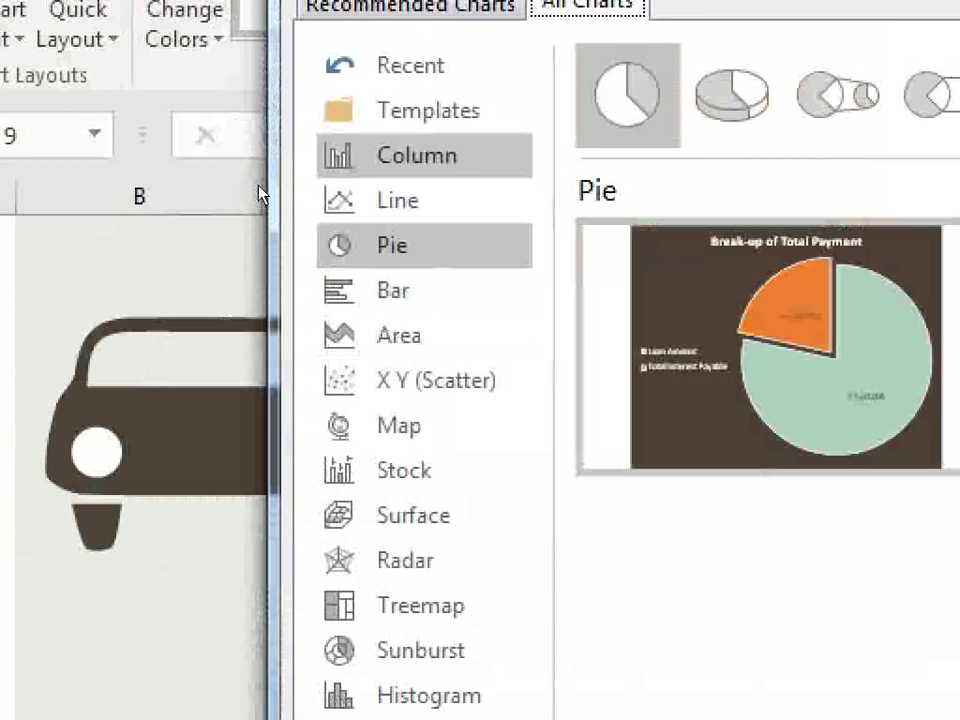
left_click(417, 155)
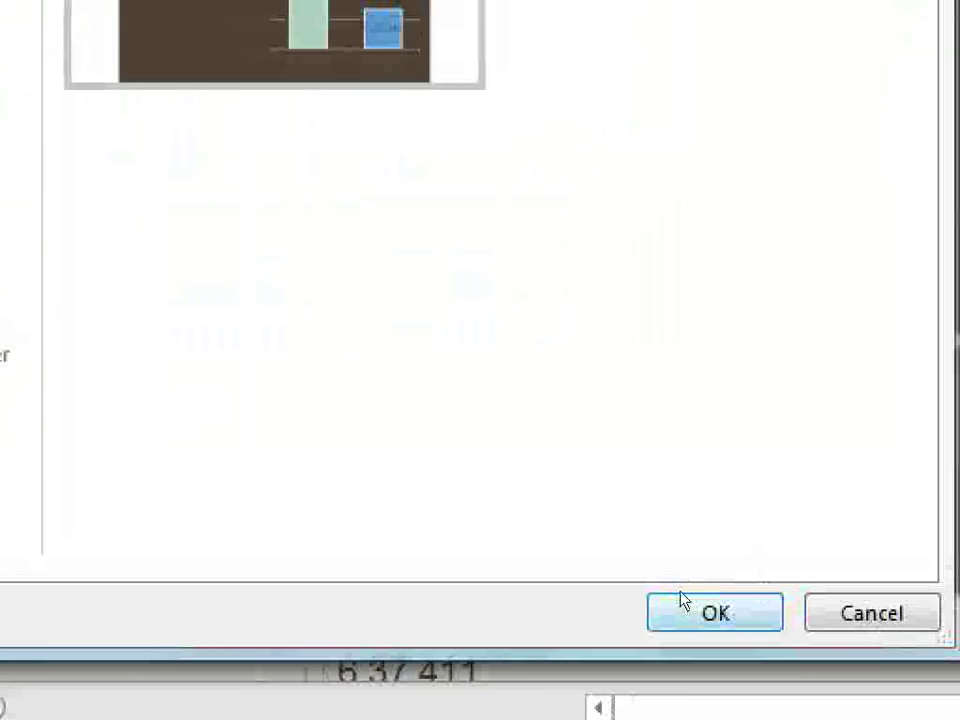
left_click(886, 657)
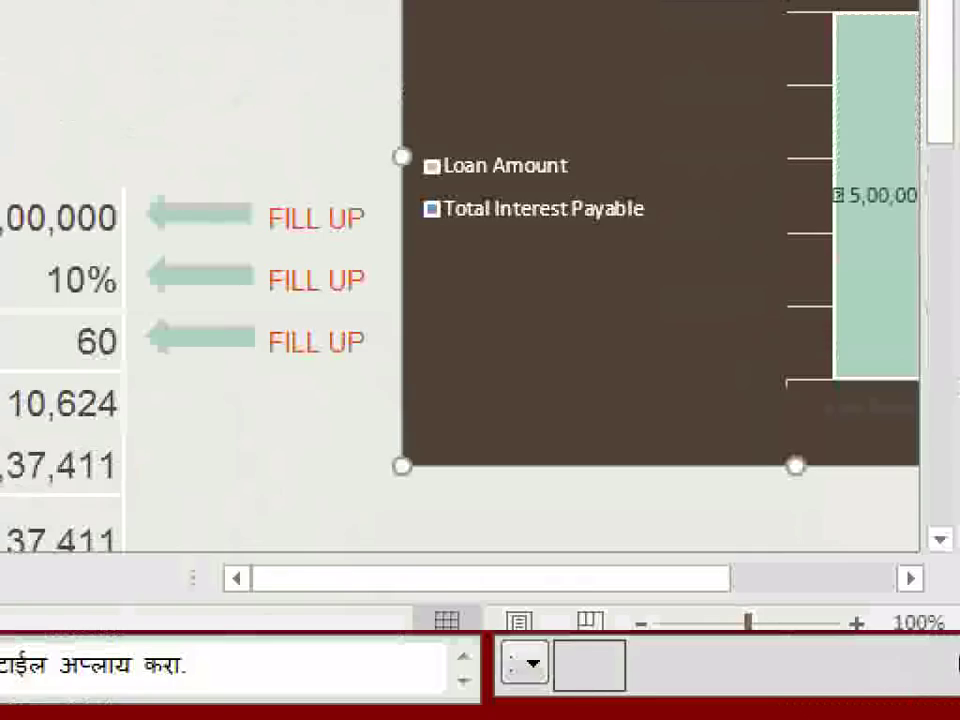
scroll(940, 656, "right", 5)
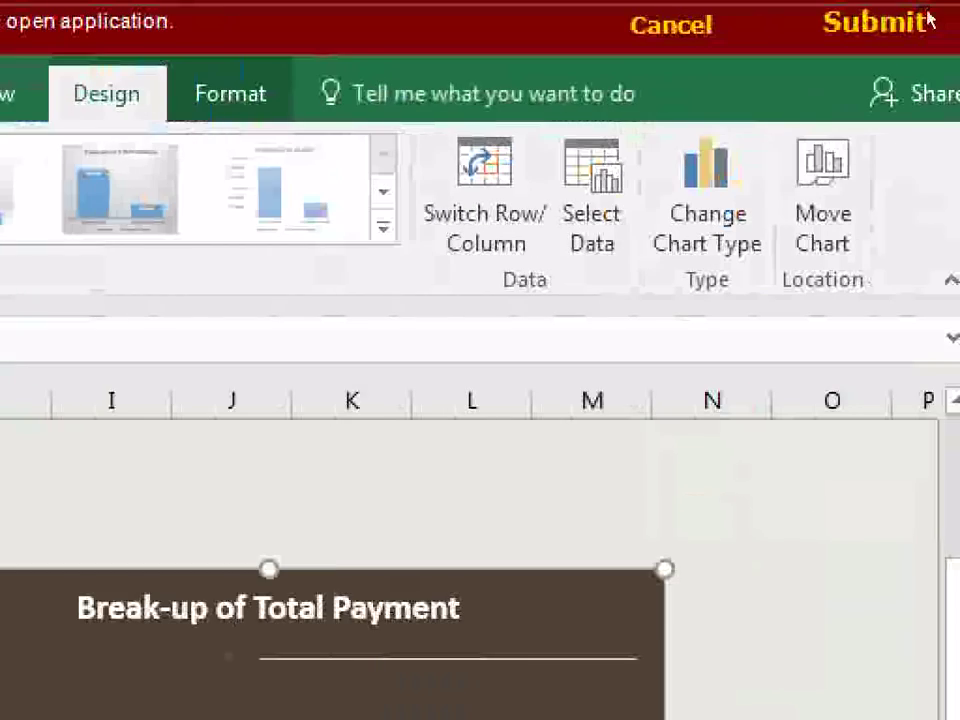
left_click(872, 21)
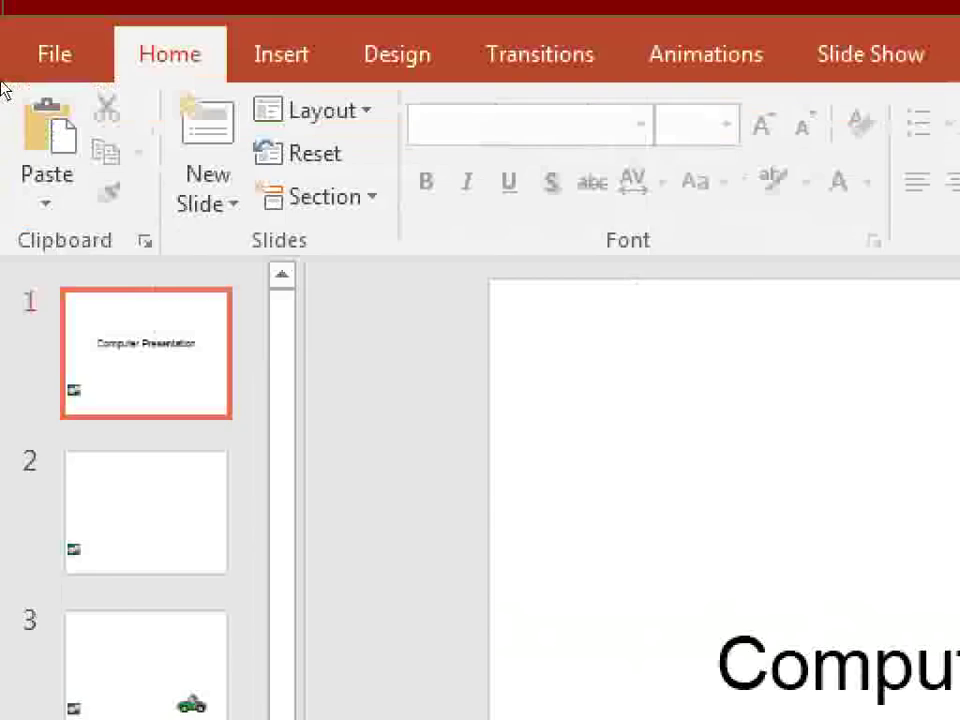
Step: Turn on the slide footer with the text 'Agenda' and apply it to all slides
left_click(38, 93)
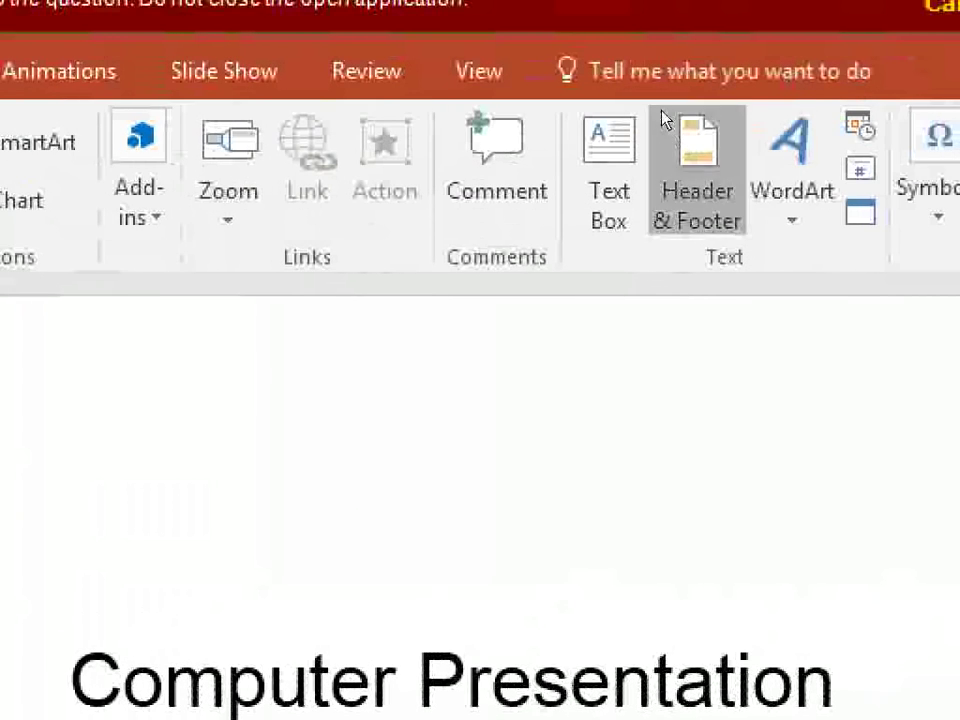
left_click(664, 120)
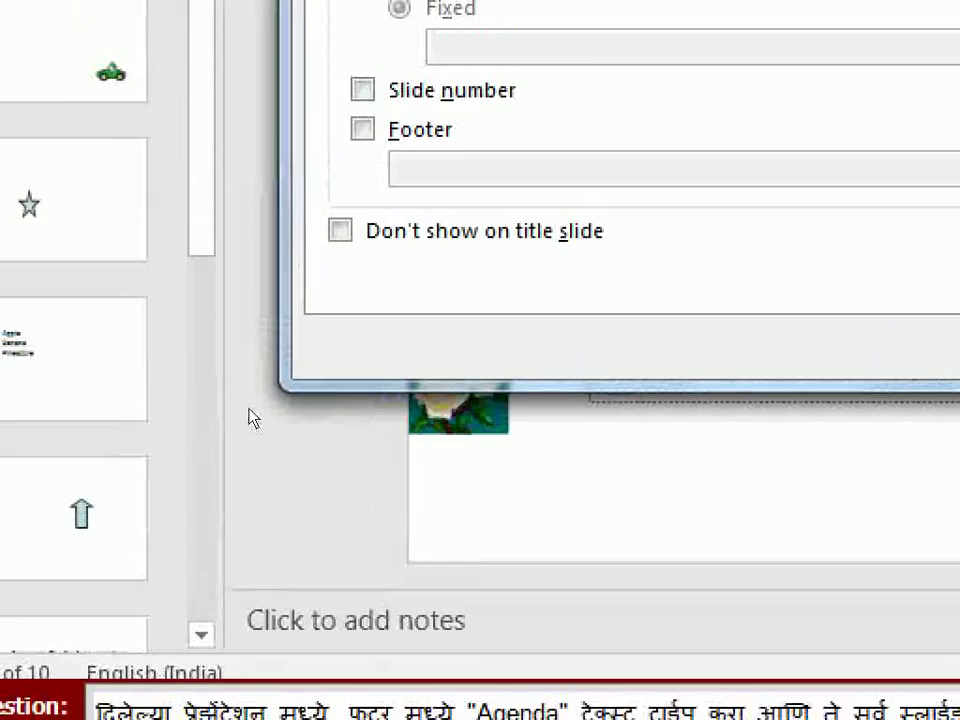
key("alt+f")
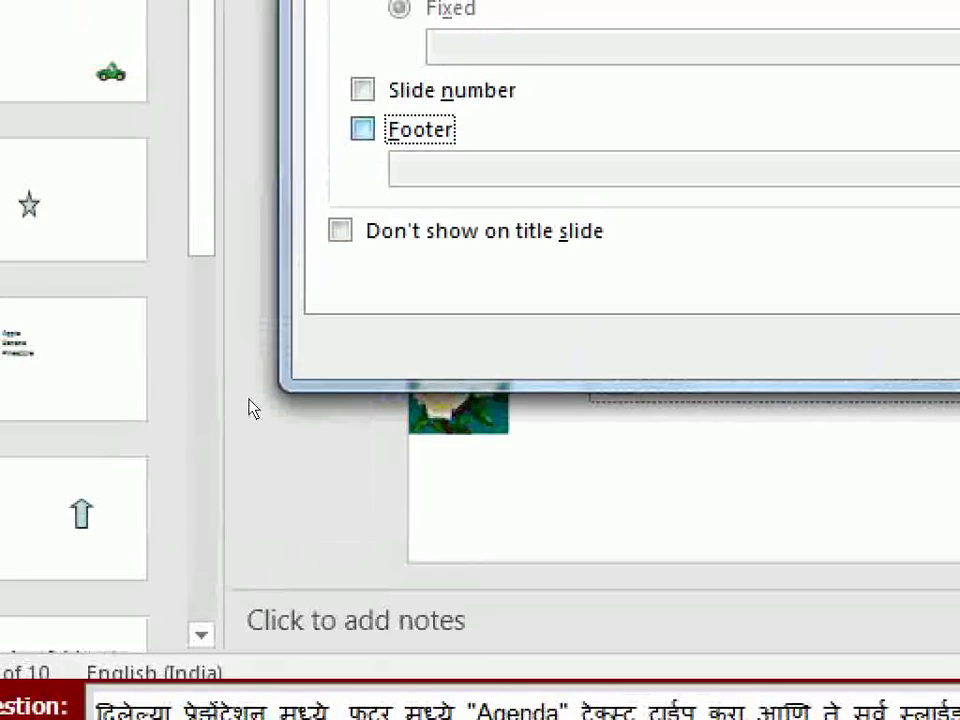
key("Tab")
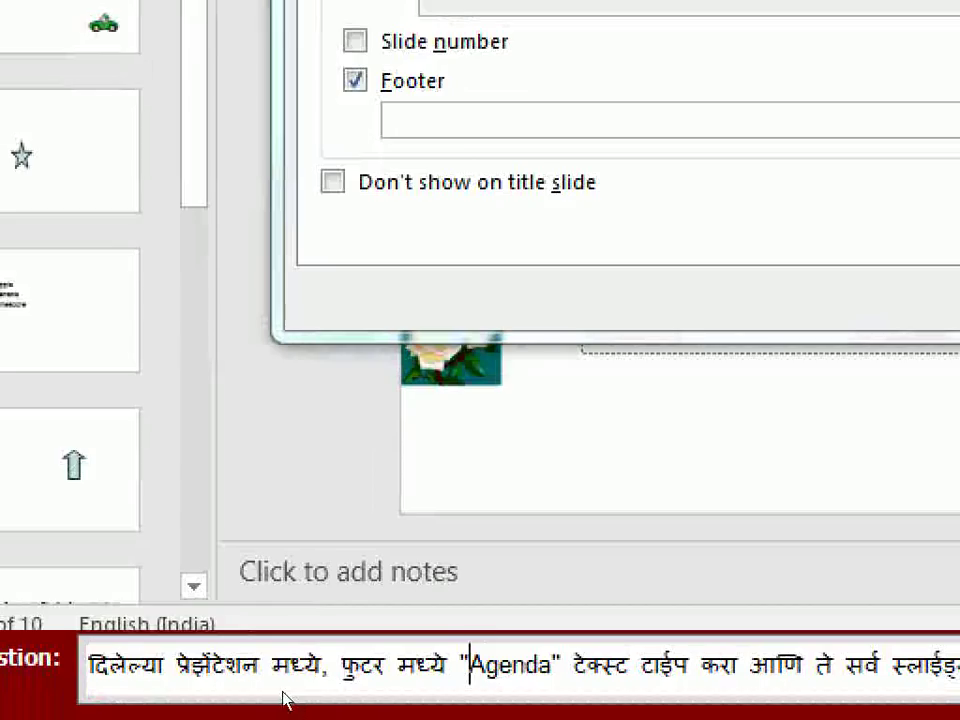
key("shift+Right")
key("shift+Right")
key("shift+Right")
key("shift+Right")
key("shift+Right")
key("shift+Right")
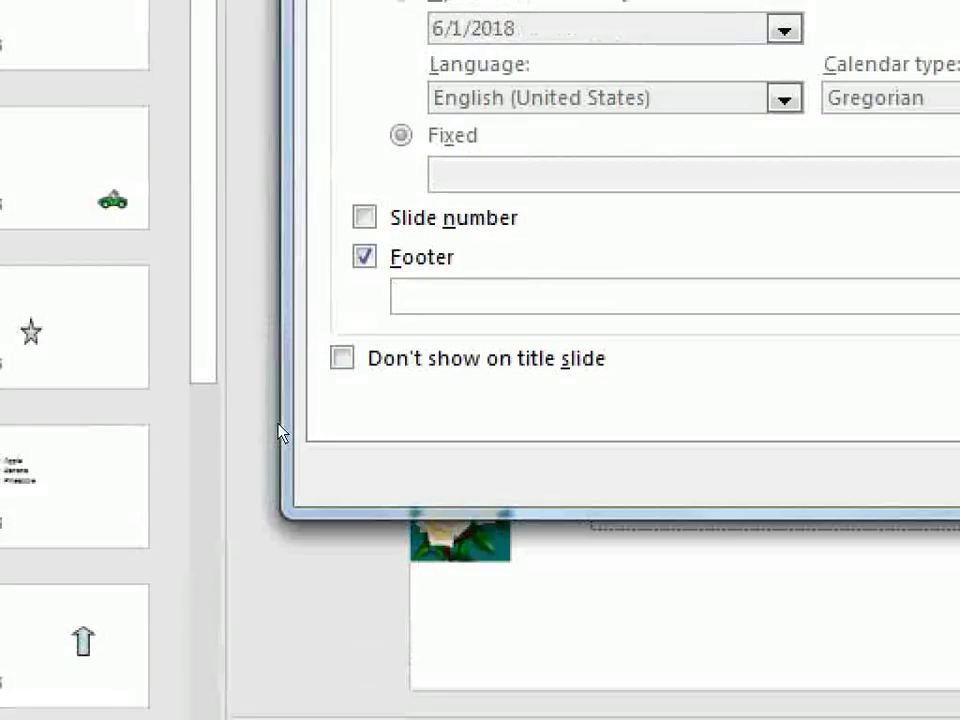
type("Agenda")
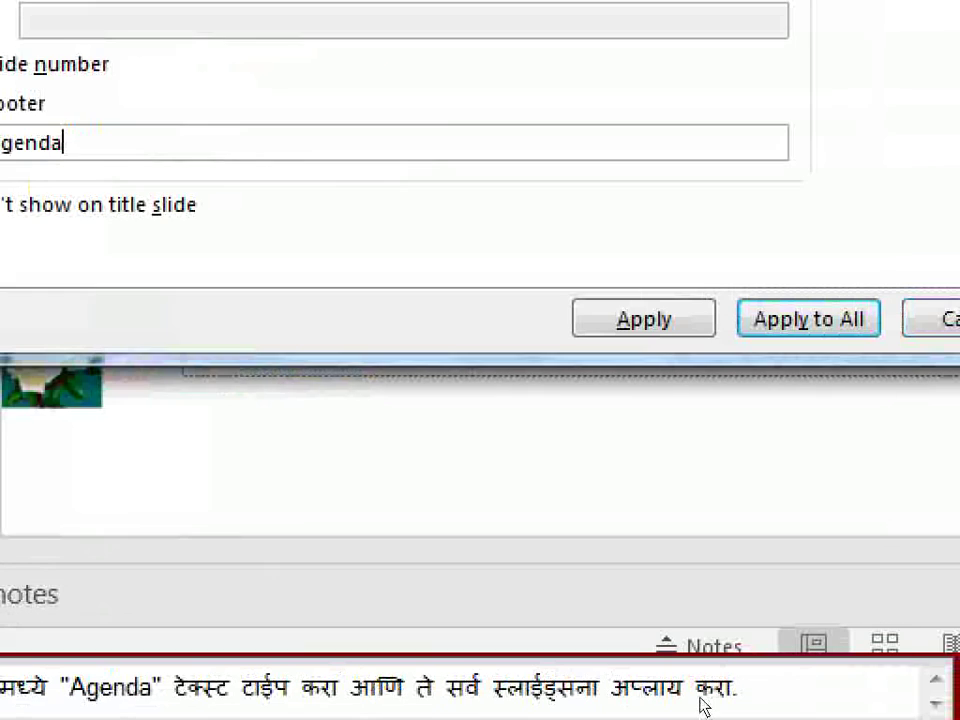
key("Return")
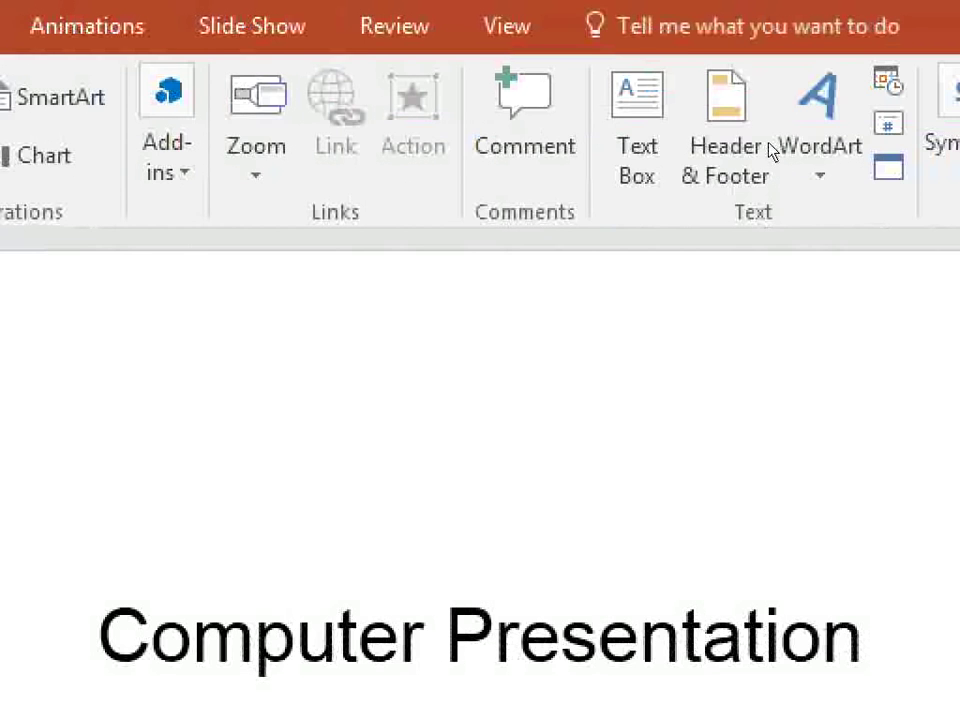
Step: Recheck the Header and Footer settings, then submit the footer answer
left_click(690, 110)
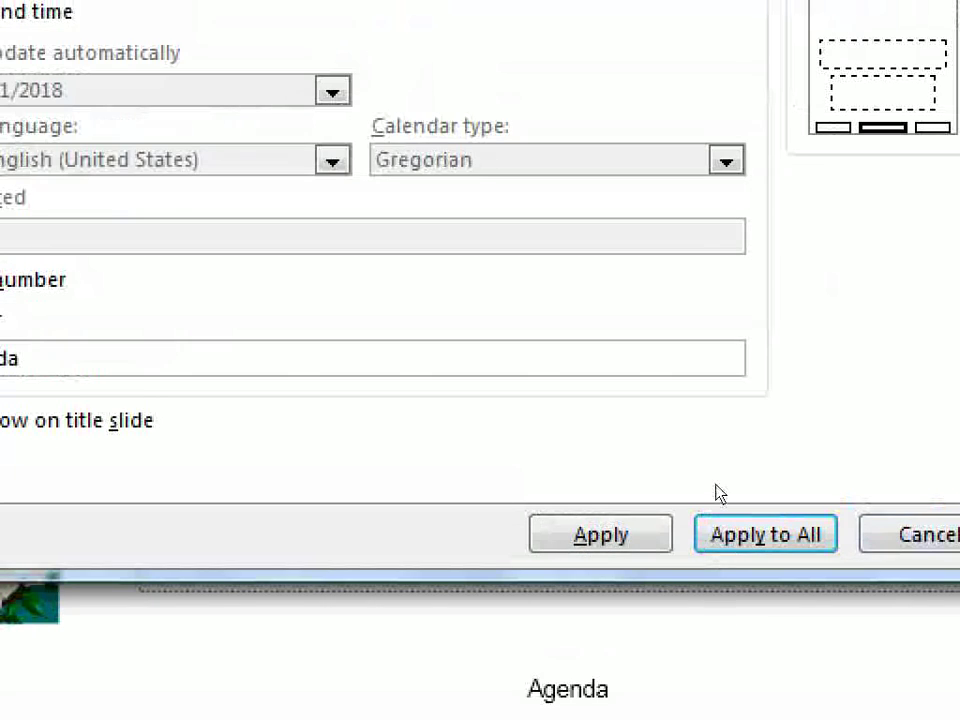
left_click(740, 533)
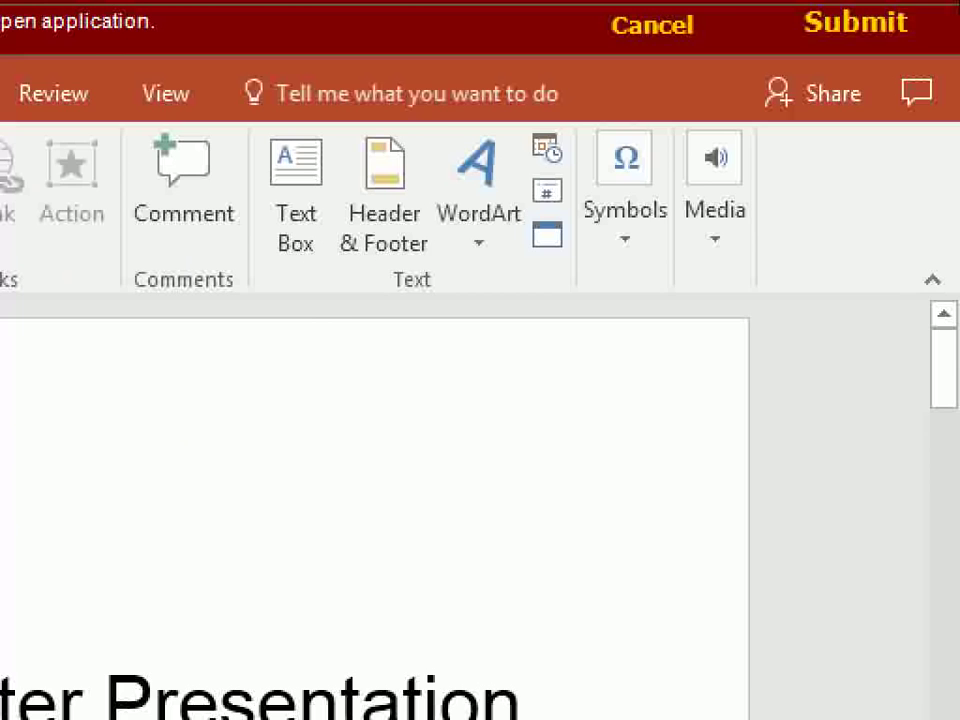
left_click(918, 18)
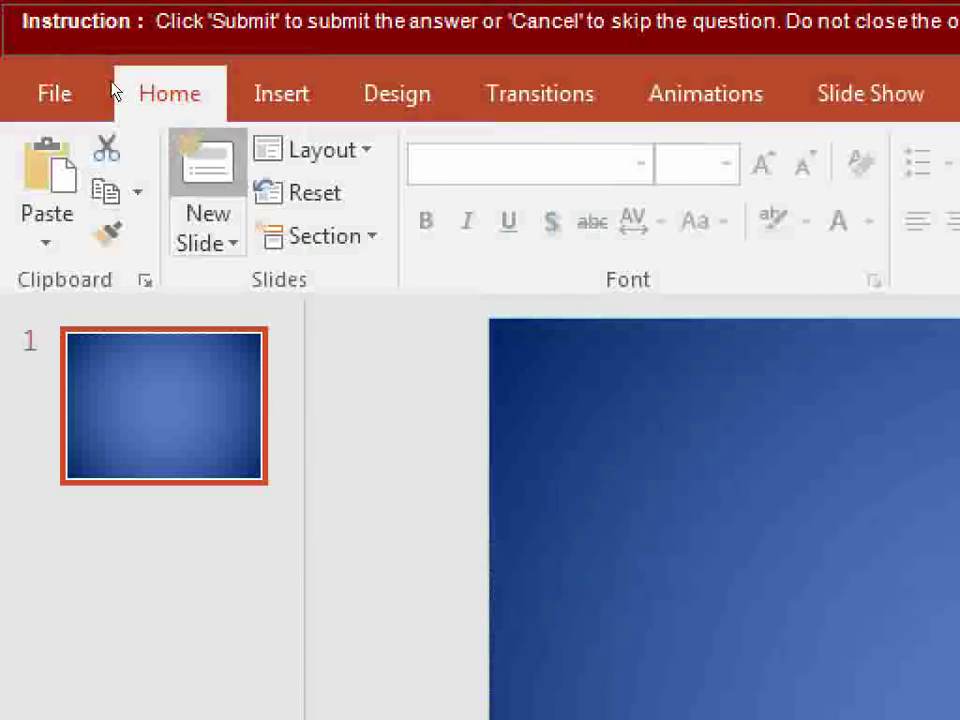
Step: Add new slides to bring the presentation to 7, then open slide 5's context menu
key("ctrl+m")
key("ctrl+m")
key("ctrl+m")
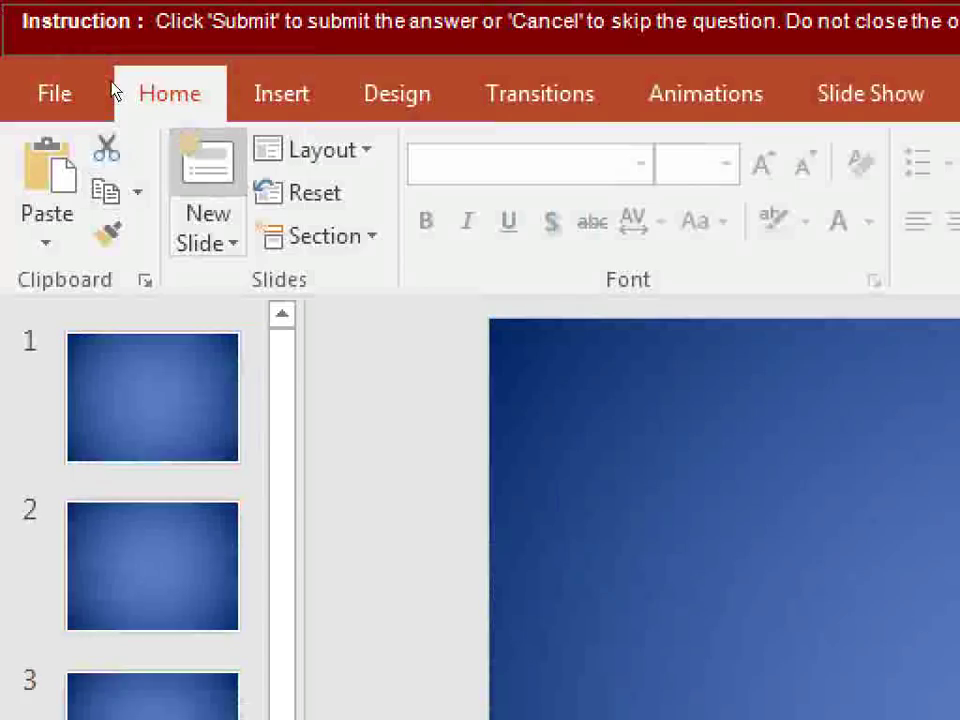
key("ctrl+m")
key("ctrl+m")
key("ctrl+m")
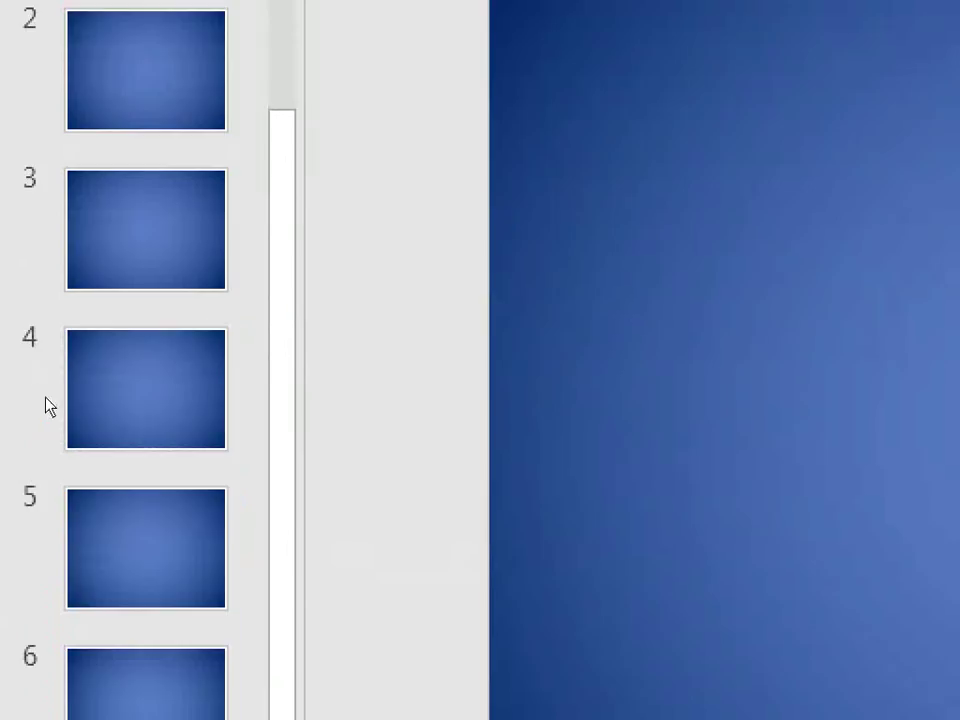
left_click(68, 506)
right_click(59, 432)
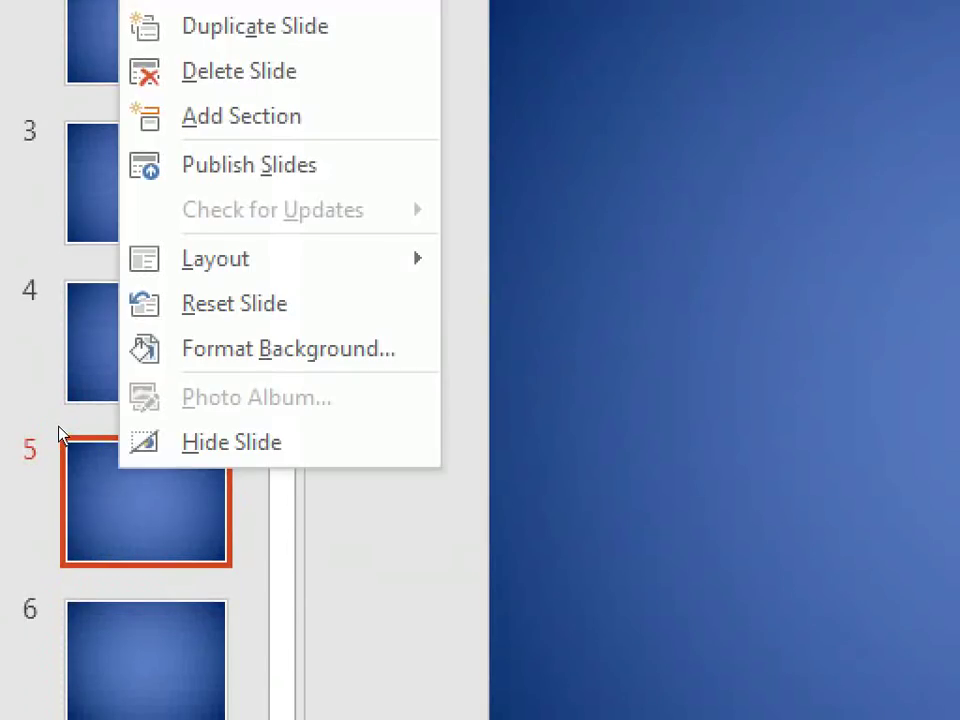
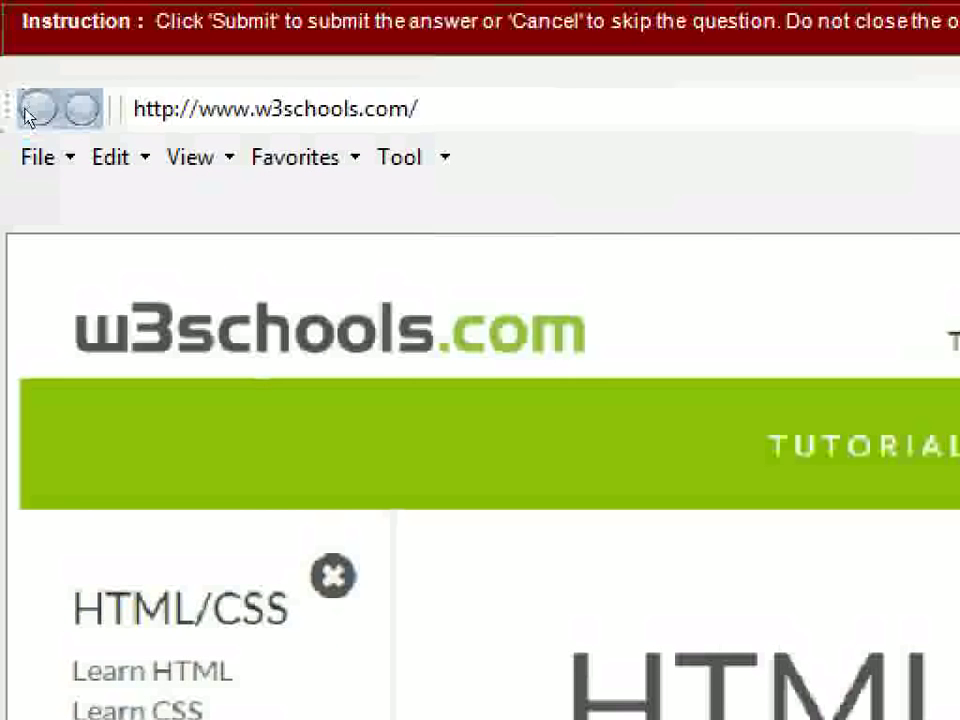
Step: Save the w3schools page as 'My Webpage' in Webpage, HTML only (*.htm) format and submit the answer
key("alt")
key("Down")
key("Down")
key("Down")
key("Down")
key("Down")
key("Down")
key("Down")
key("Down")
key("Down")
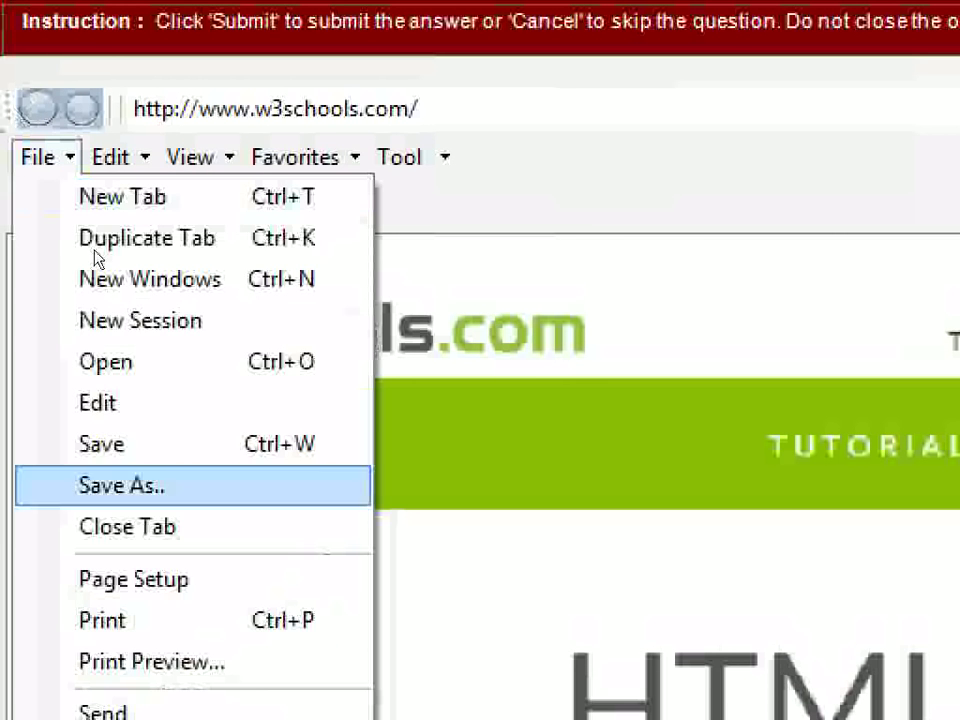
key("Up")
key("Return")
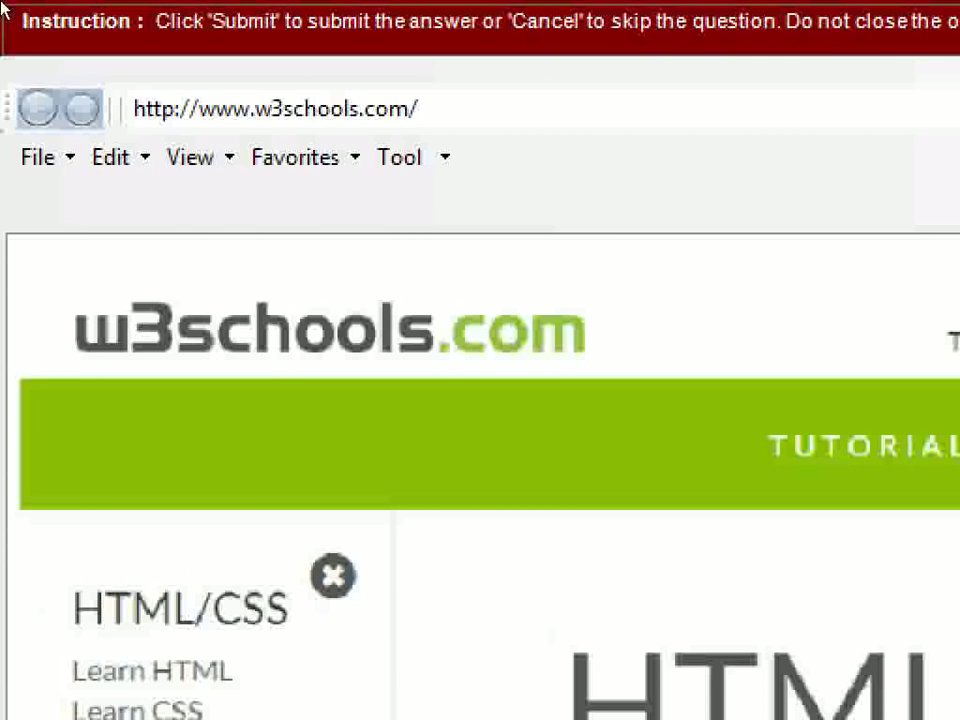
key("alt")
key("Down")
key("Down")
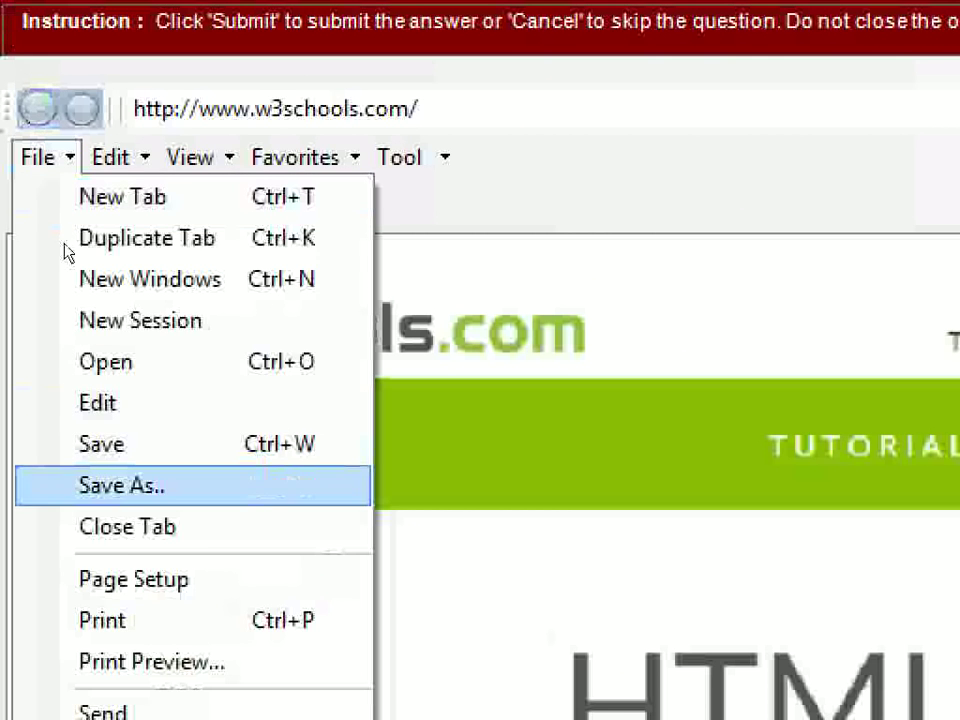
key("Return")
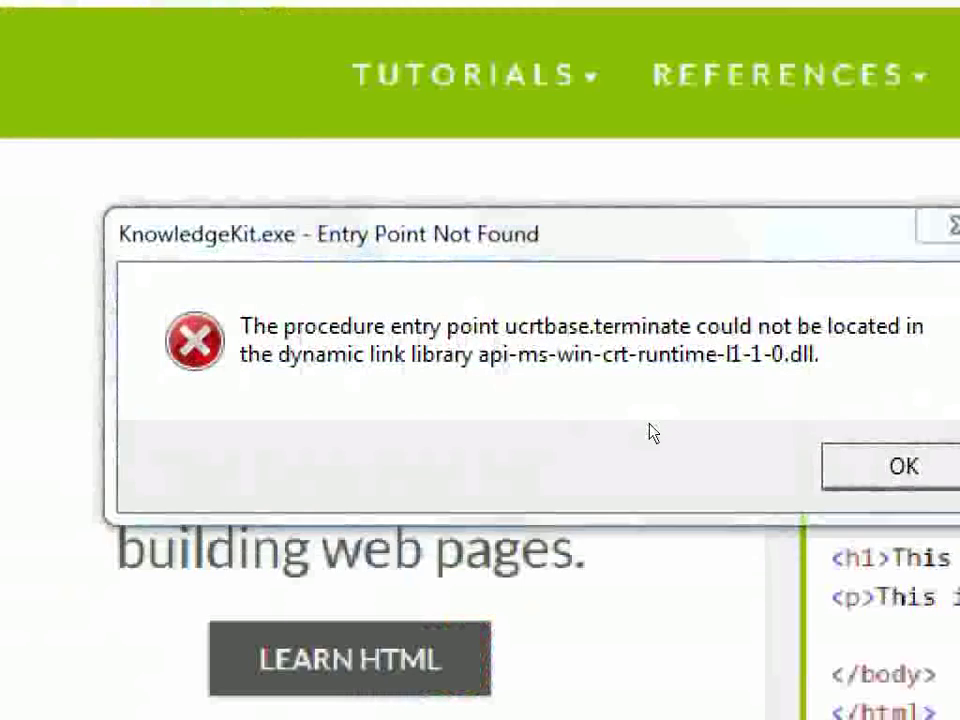
key("Return")
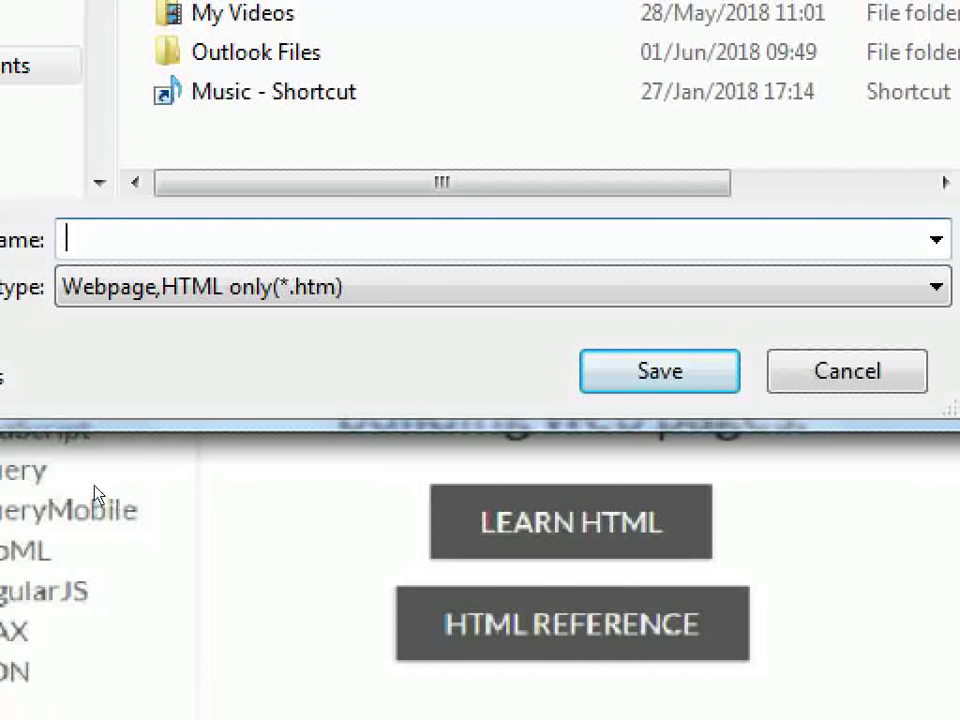
type("My W")
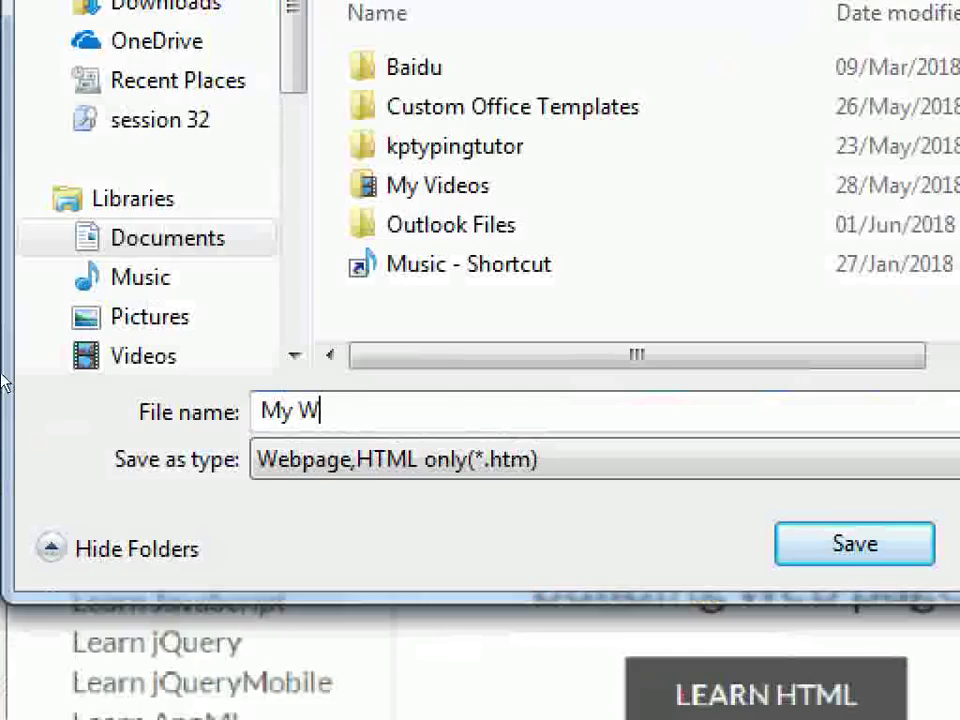
type("ebp")
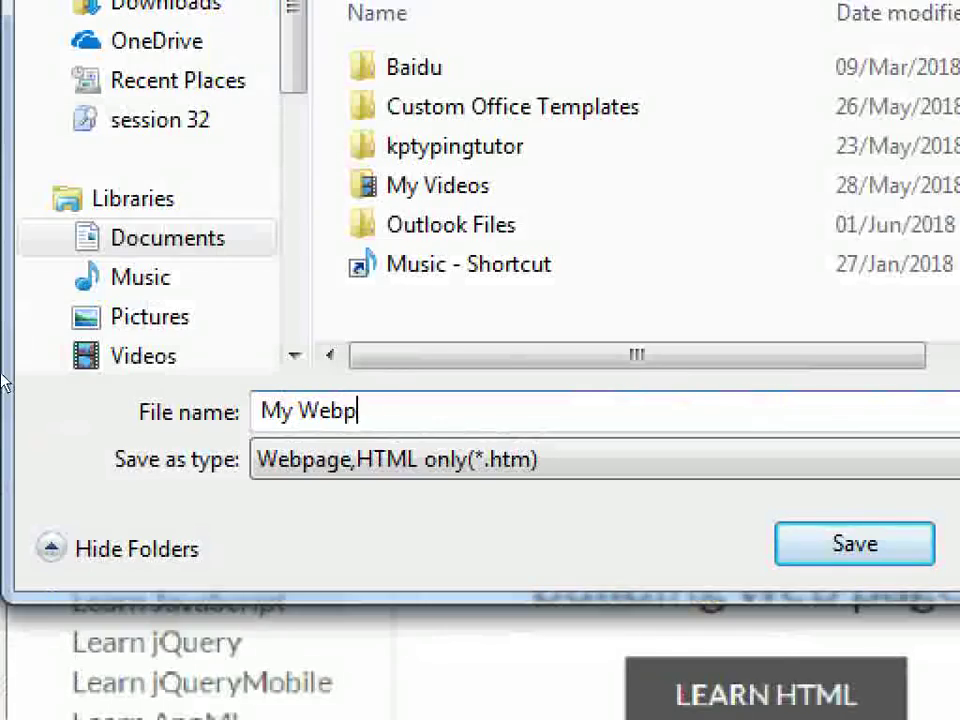
type("age")
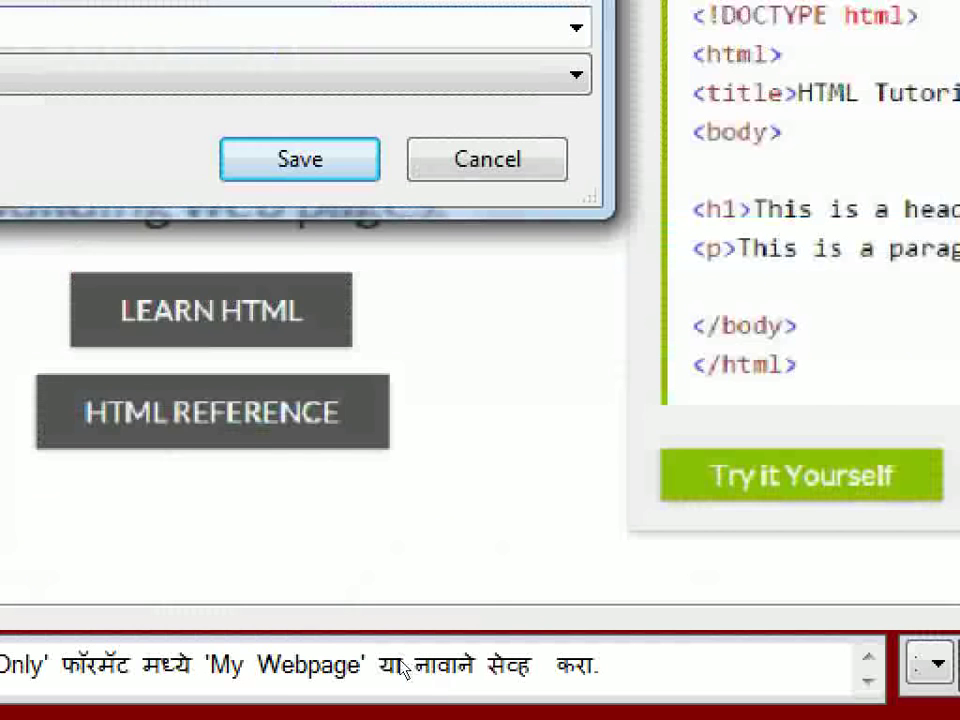
key("Return")
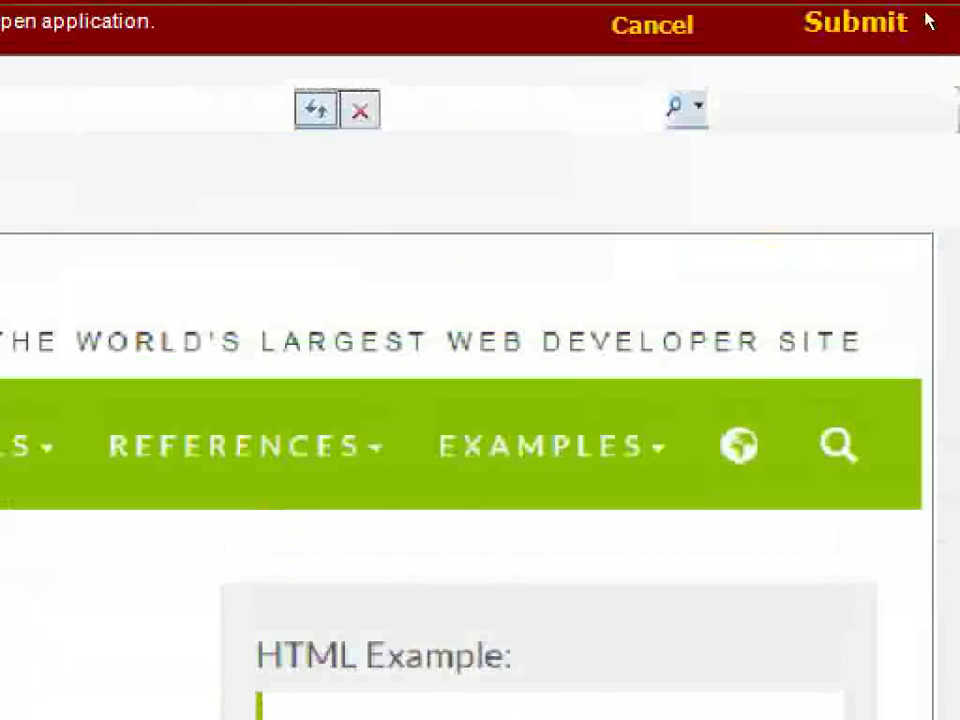
left_click(928, 20)
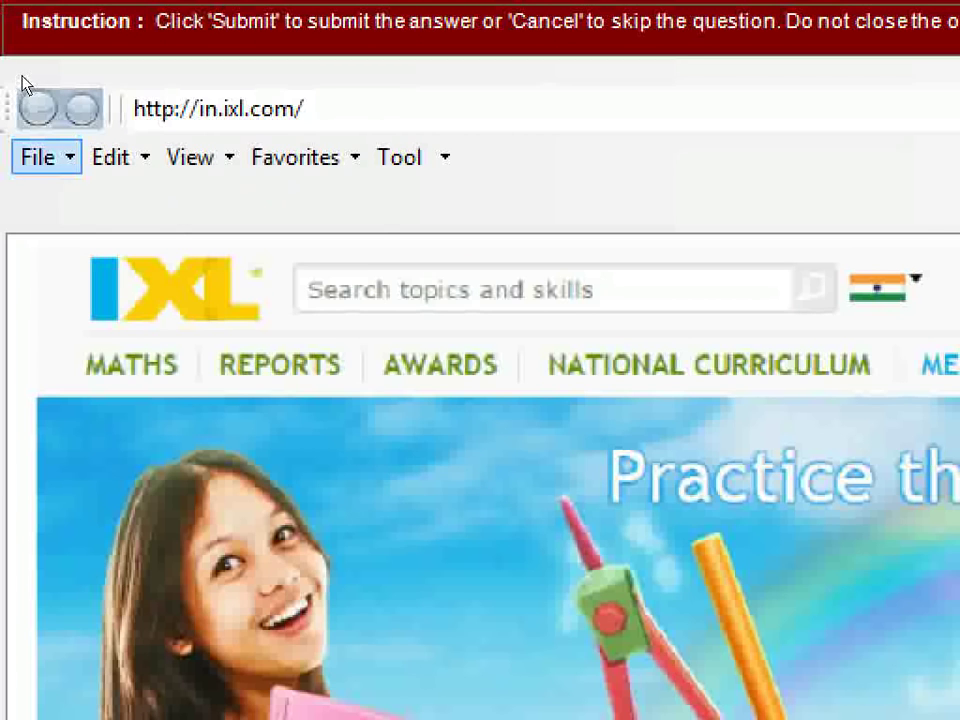
Step: Save the IXL maths page as 'Maths Activities' with type Web page, complete (*.mht), then submit
left_click(40, 157)
left_click(100, 484)
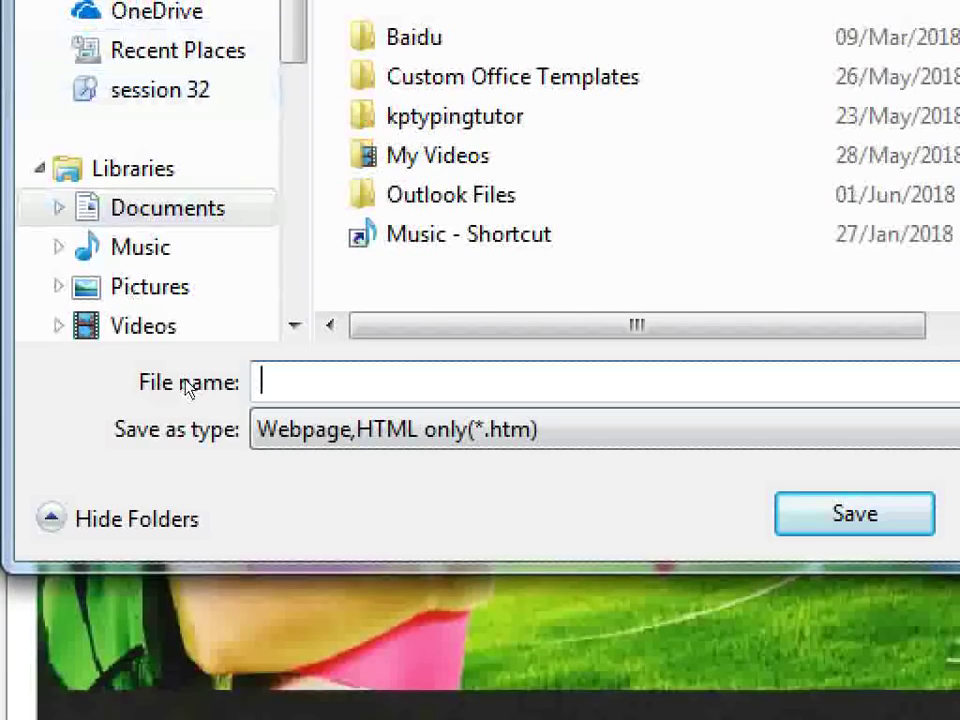
type("Ma")
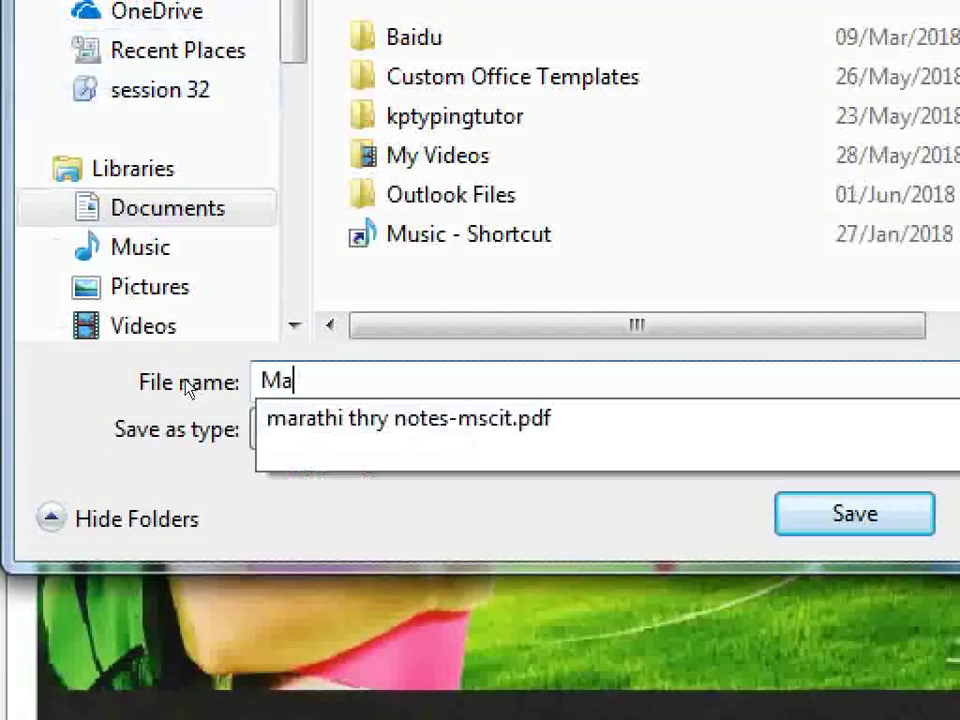
type("ths")
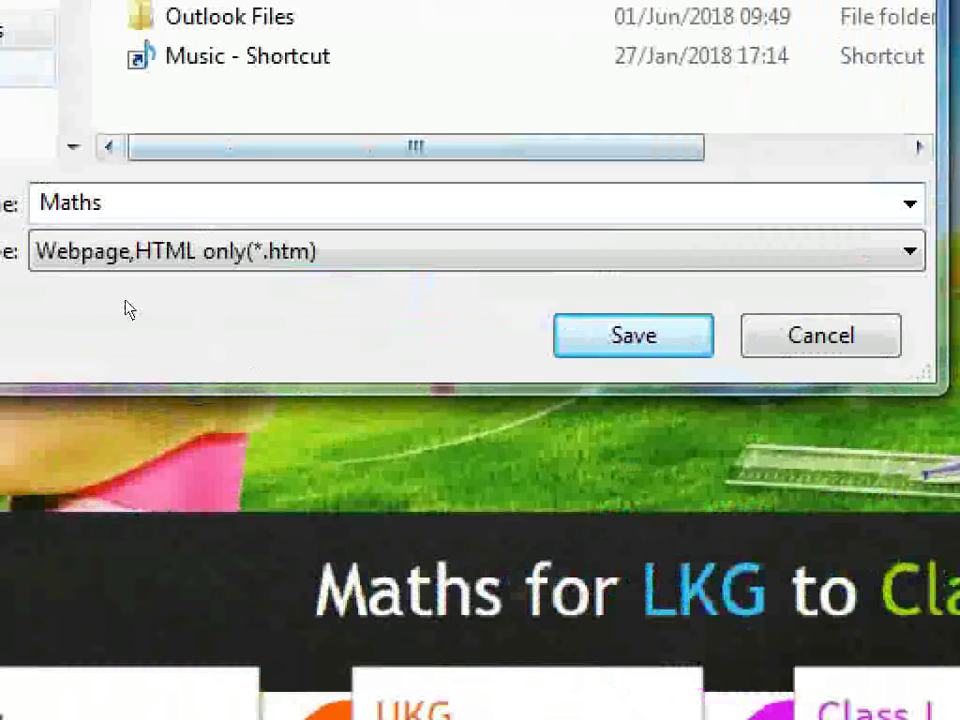
type(" Acti")
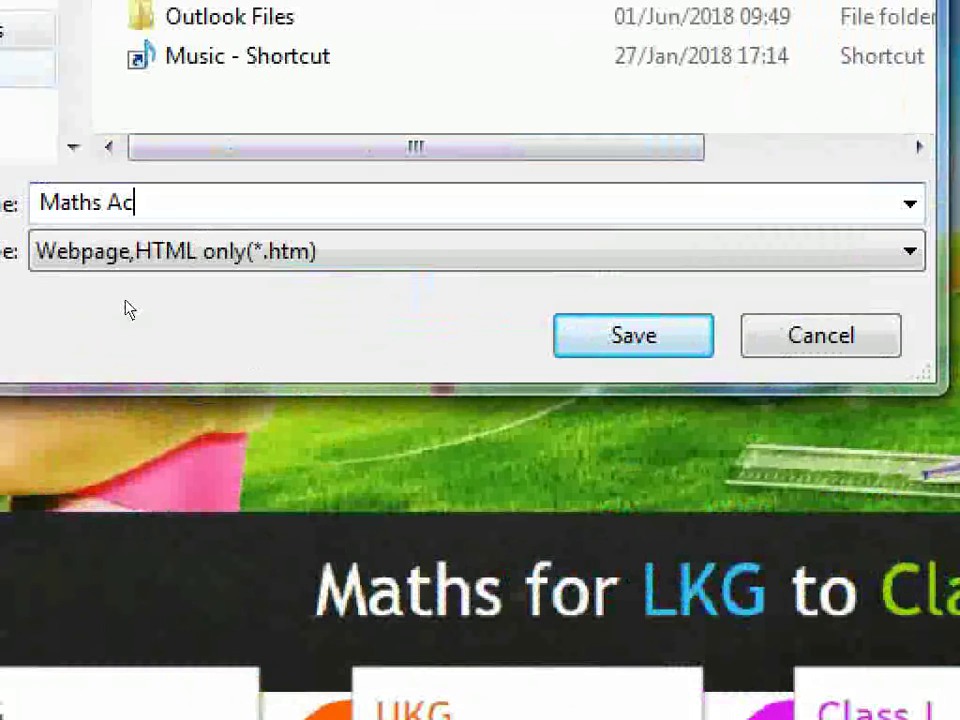
type("vities")
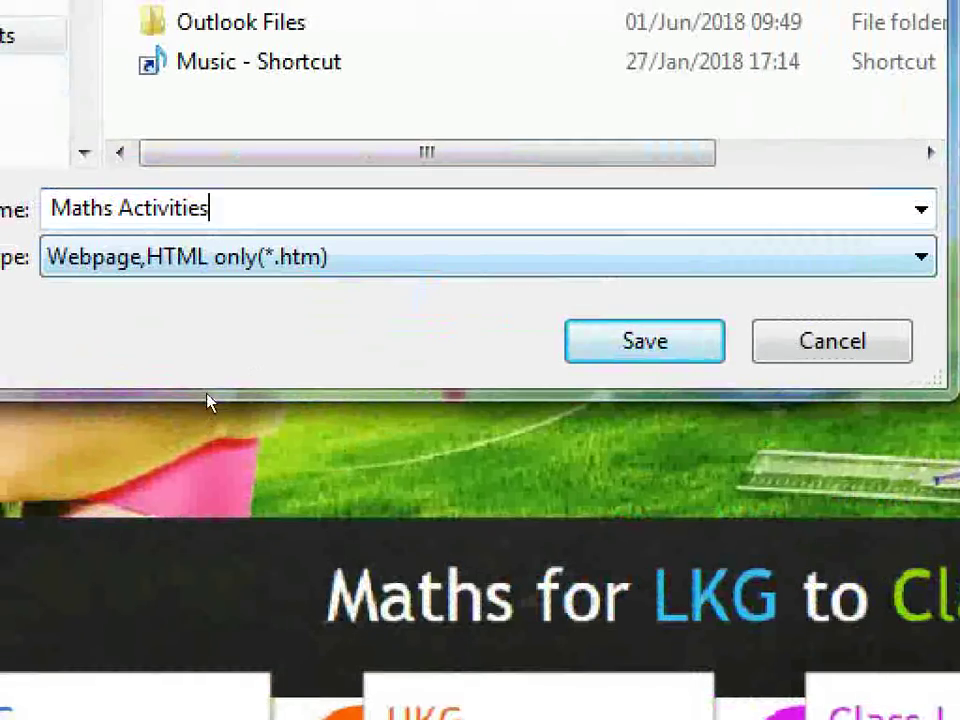
key("alt+Down")
key("Down")
key("Return")
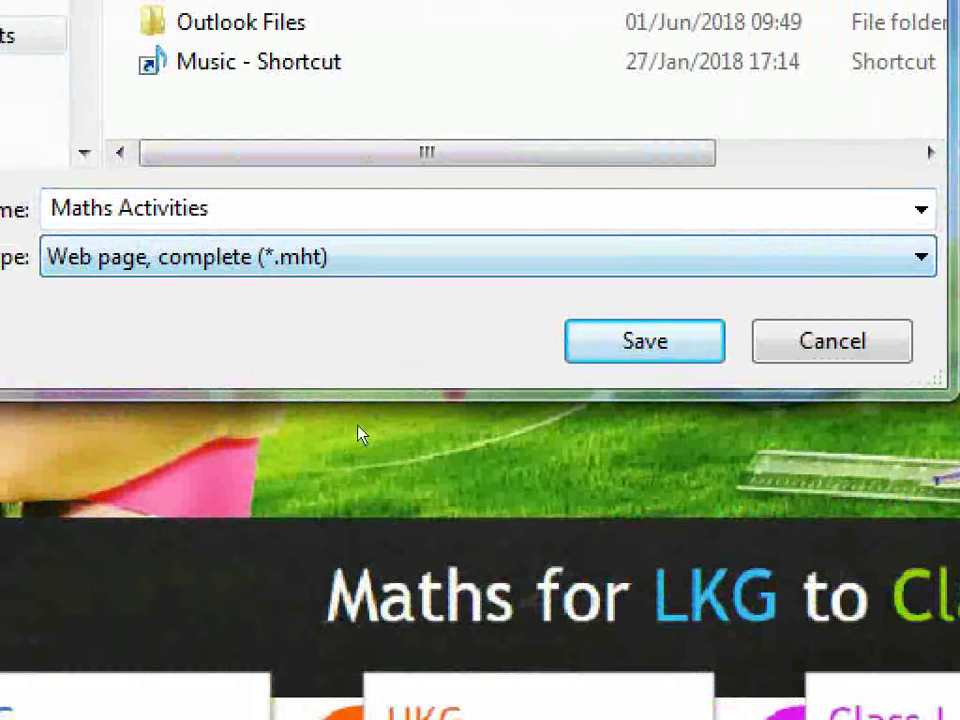
key("Return")
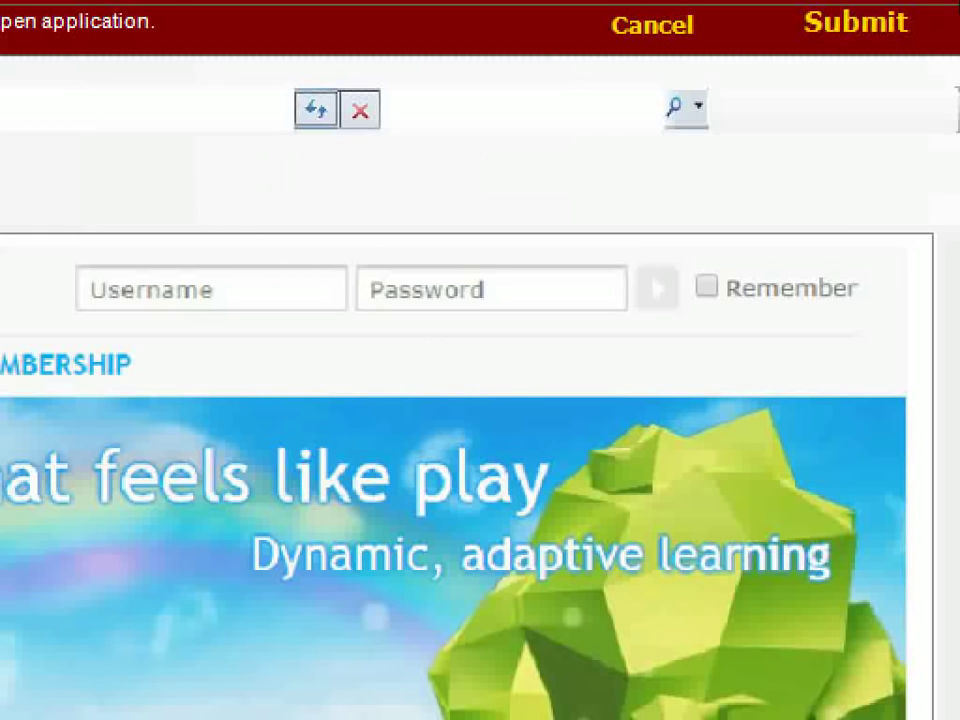
left_click(855, 22)
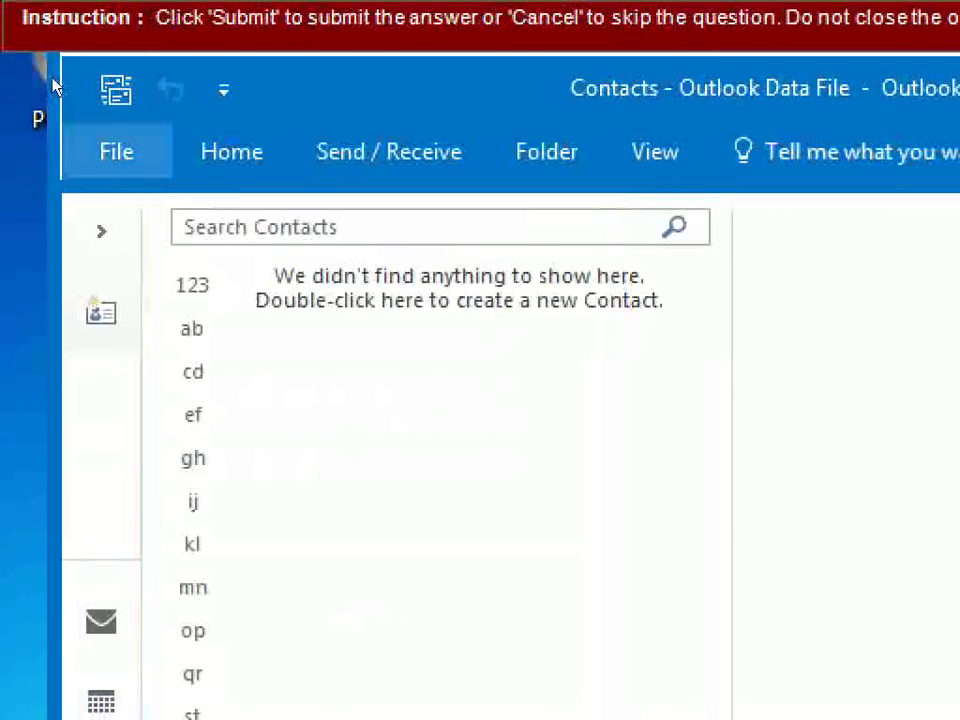
Step: Open a new contact form from Outlook's Contacts view via New Items
left_click(112, 150)
key("Escape")
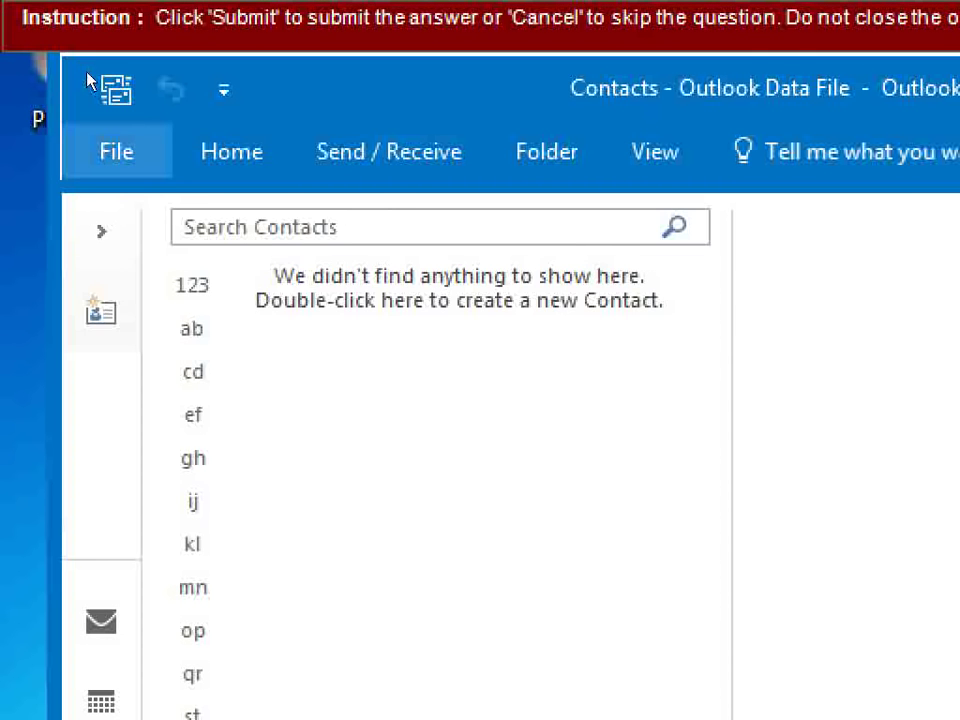
key("Tab")
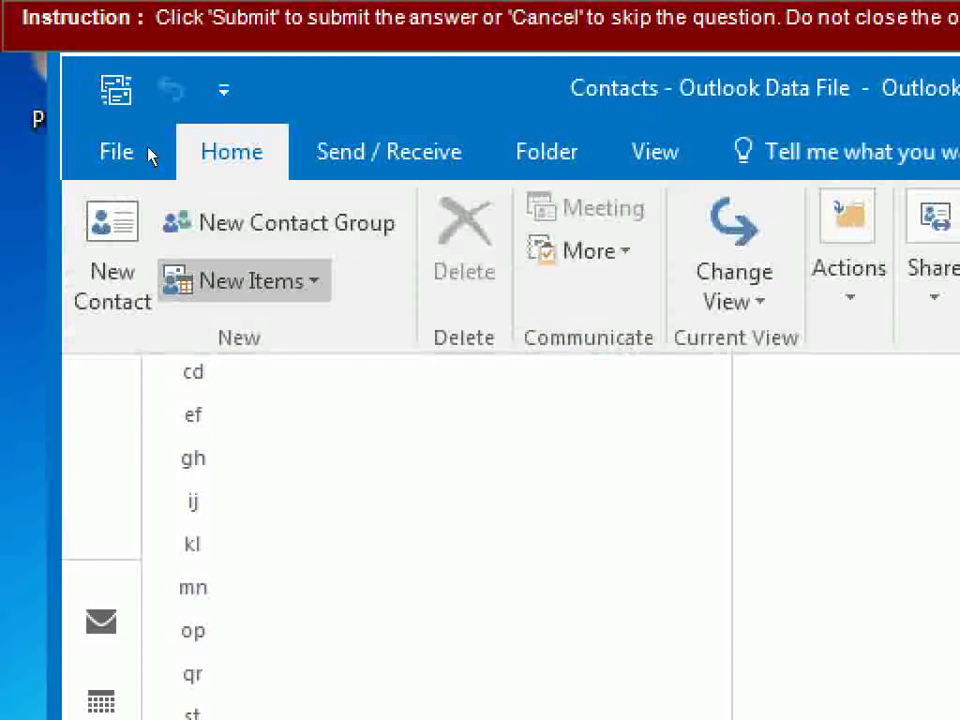
key("Return")
key("Down")
key("Down")
key("Down")
key("Up")
key("Return")
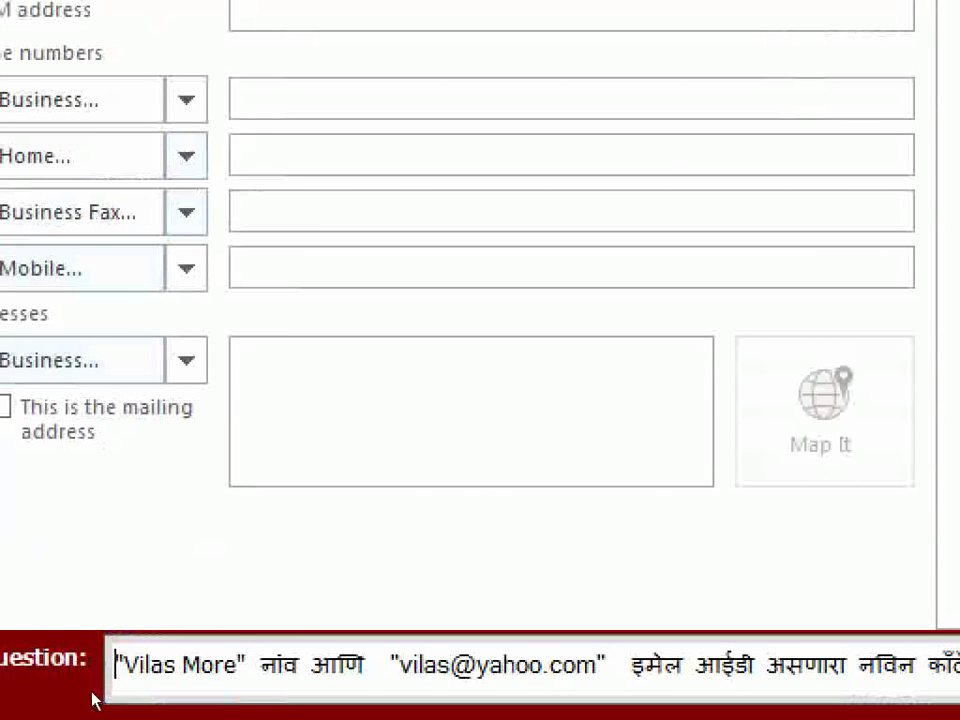
Step: Copy the requested full name and e-mail address into the contact, save it and submit
key("shift+Right")
key("shift+Right")
key("shift+Right")
key("shift+Right")
key("shift+Right")
key("shift+Right")
key("shift+Right")
key("shift+Right")
key("shift+Right")
key("shift+Right")
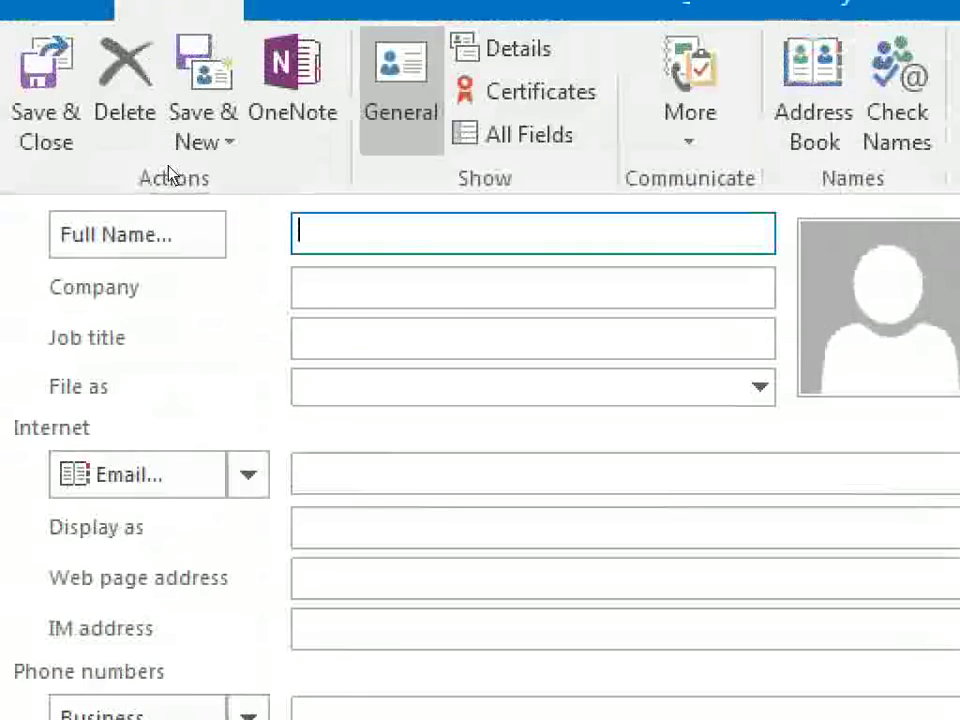
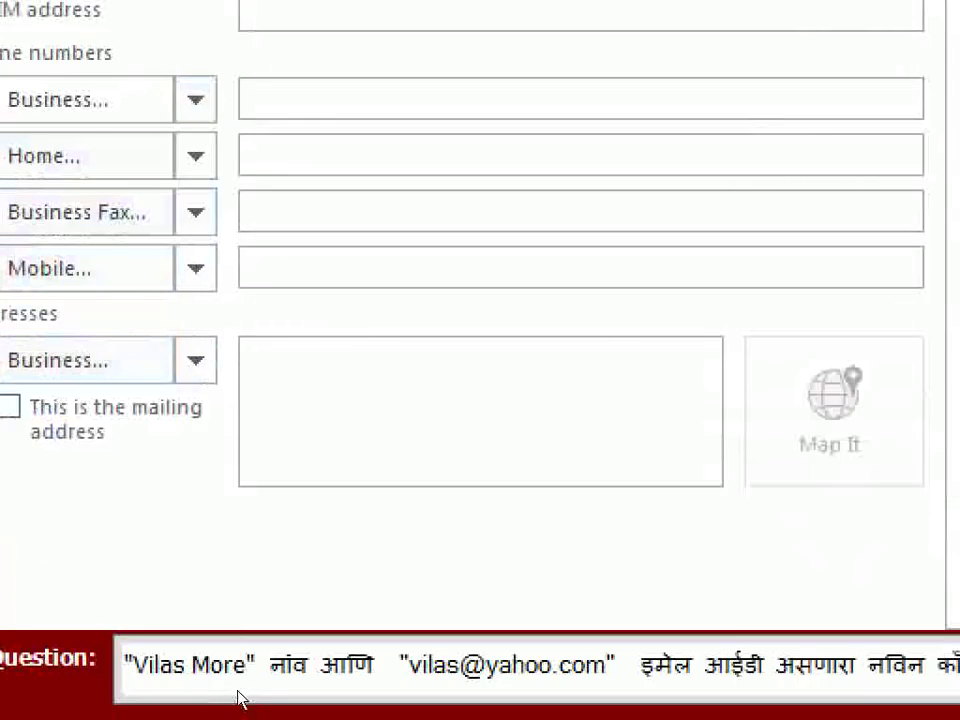
left_click_drag(133, 692, 239, 695)
key("ctrl+Right")
key("ctrl+Right")
key("ctrl+Right")
key("ctrl+Right")
key("shift+Right")
key("shift+Right")
key("shift+Right")
key("shift+Right")
key("shift+Right")
key("shift+Right")
key("shift+Right")
key("shift+Right")
key("shift+Right")
key("shift+Right")
key("shift+Right")
key("shift+Right")
key("shift+Right")
key("shift+Right")
key("shift+Right")
key("ctrl+c")
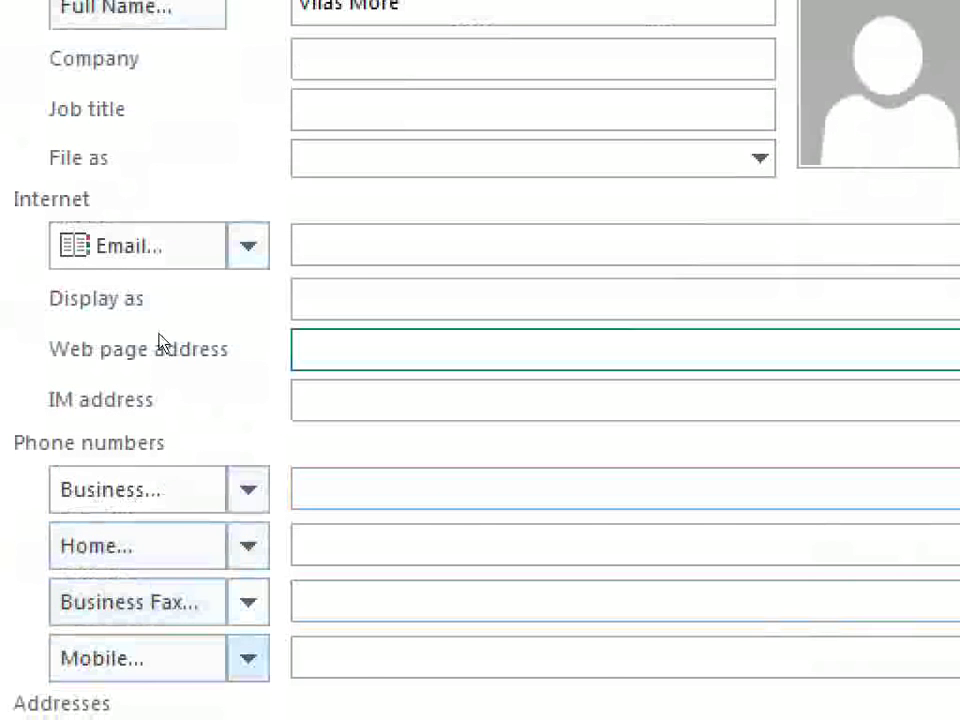
key("Tab")
key("ctrl+v")
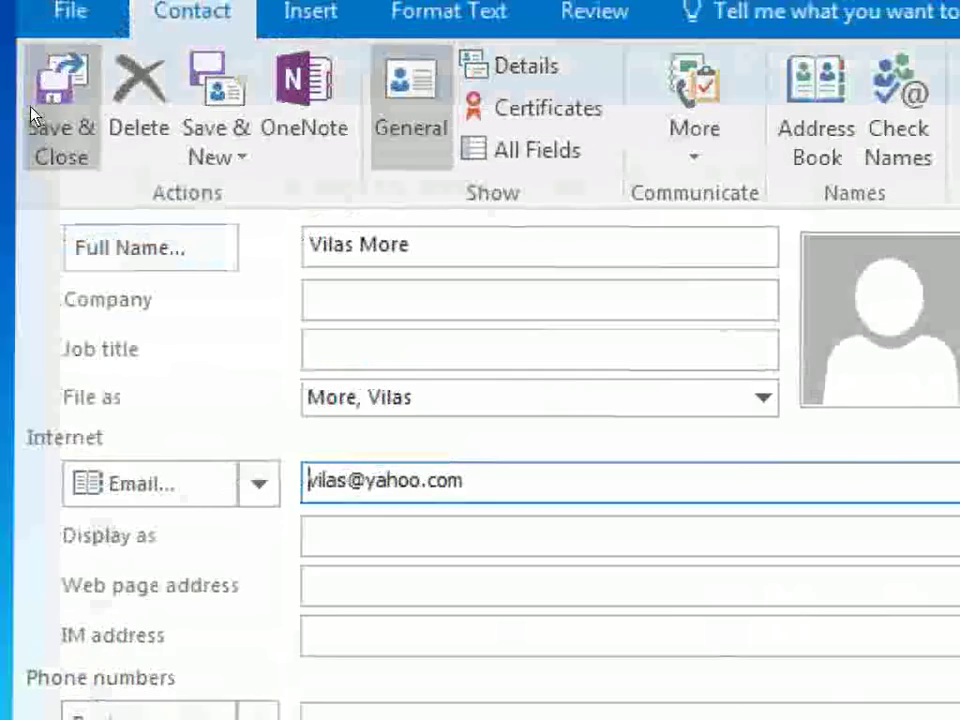
left_click(45, 80)
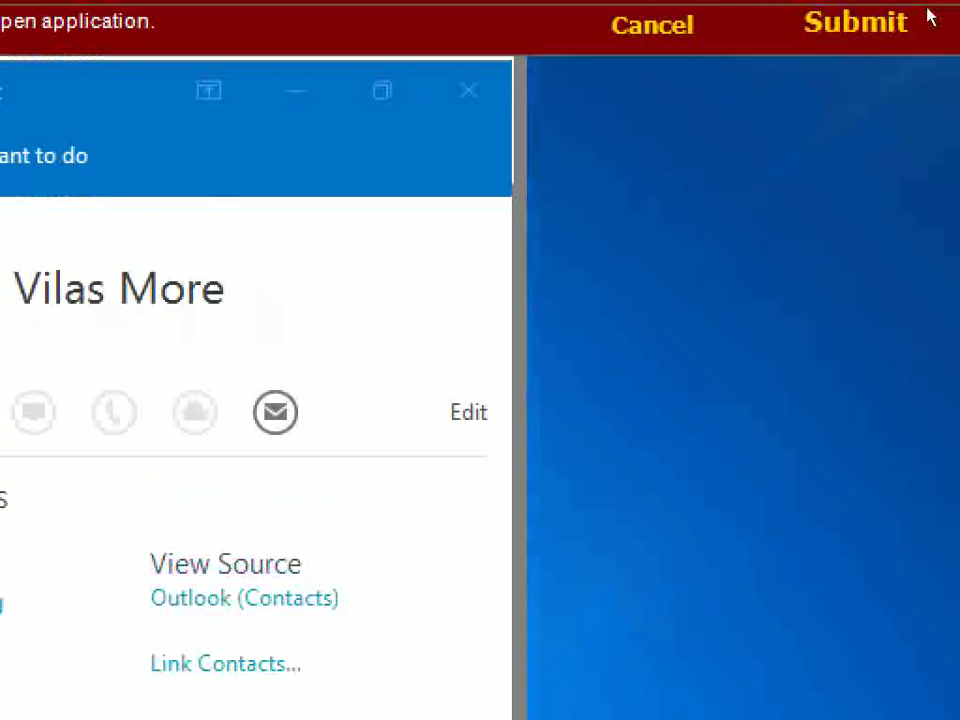
left_click(930, 16)
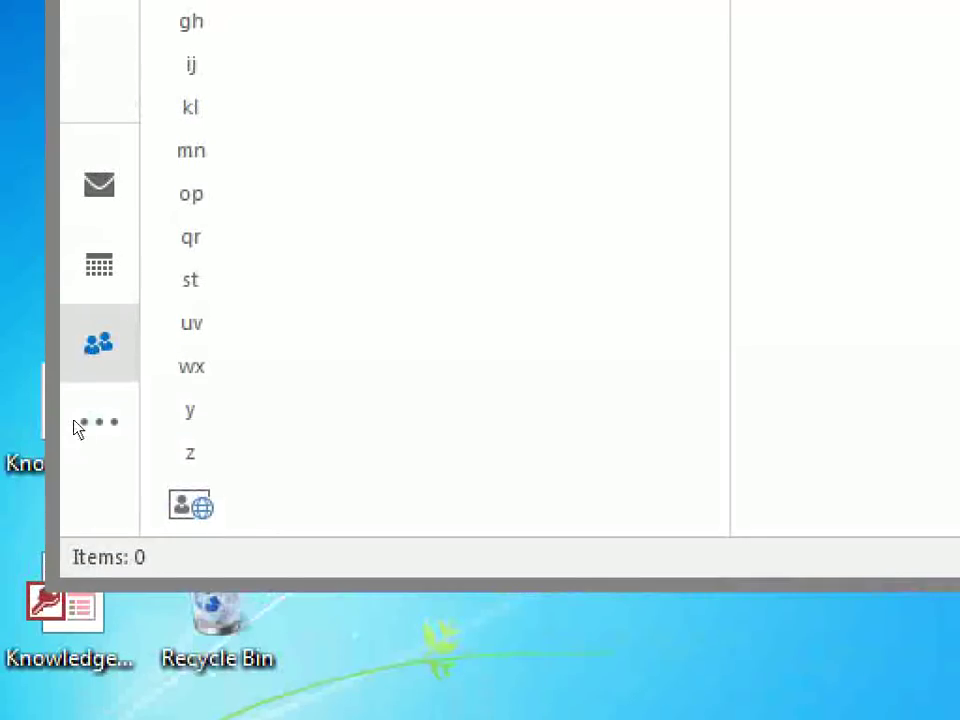
Step: Switch Outlook to the Tasks list and create a new task
left_click(60, 428)
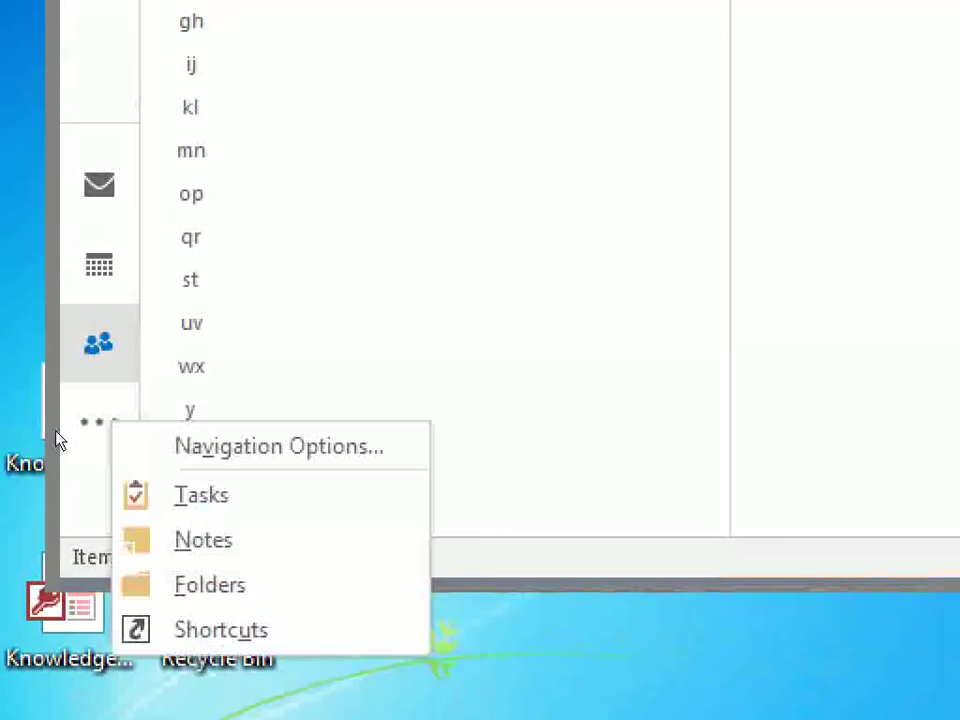
left_click(109, 468)
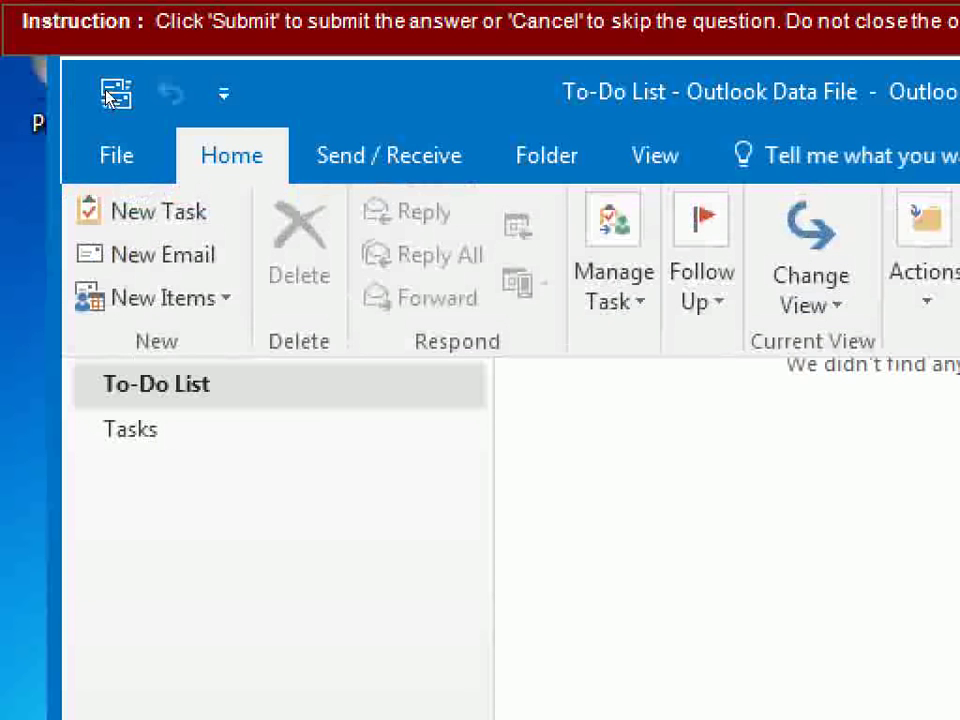
left_click(160, 297)
key("Up")
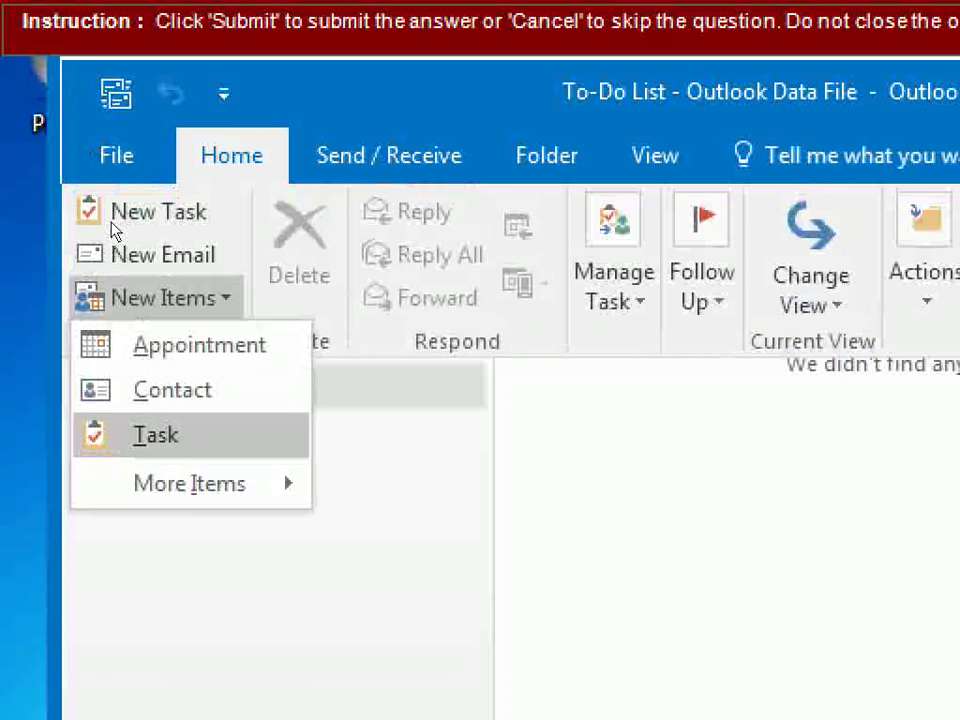
key("Return")
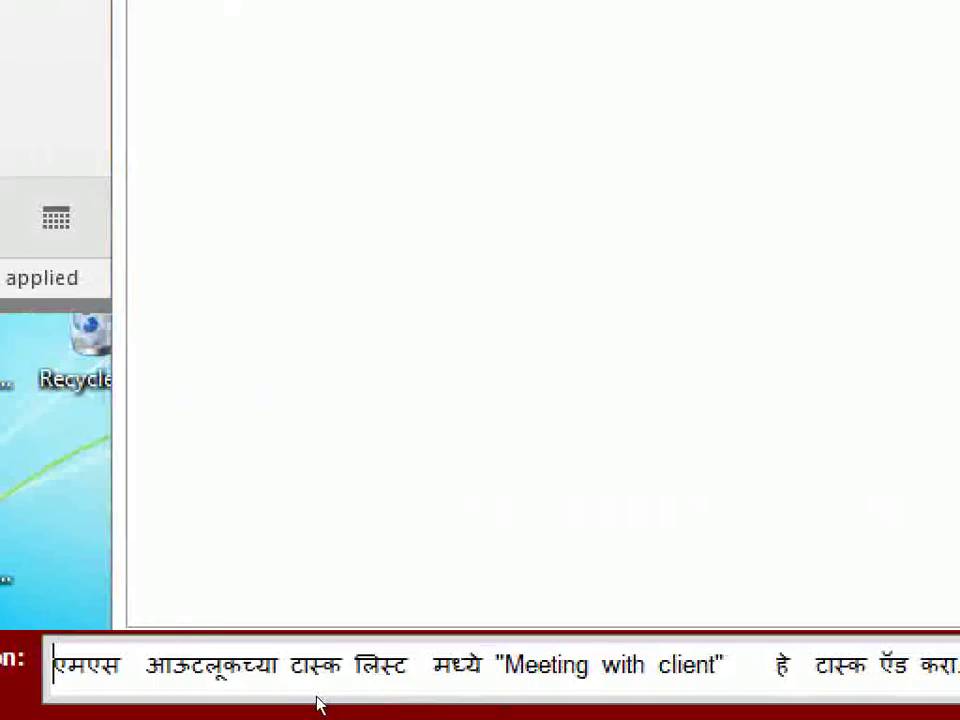
Step: Copy 'Meeting with client' from the question into the task subject and submit
key("shift+Right")
key("shift+Right")
key("shift+Right")
key("shift+Right")
key("shift+Right")
key("shift+Right")
key("shift+Right")
key("shift+Right")
key("shift+Right")
key("shift+Right")
key("shift+Right")
key("shift+Right")
key("shift+Right")
key("shift+Right")
key("shift+Right")
key("shift+Right")
key("shift+Right")
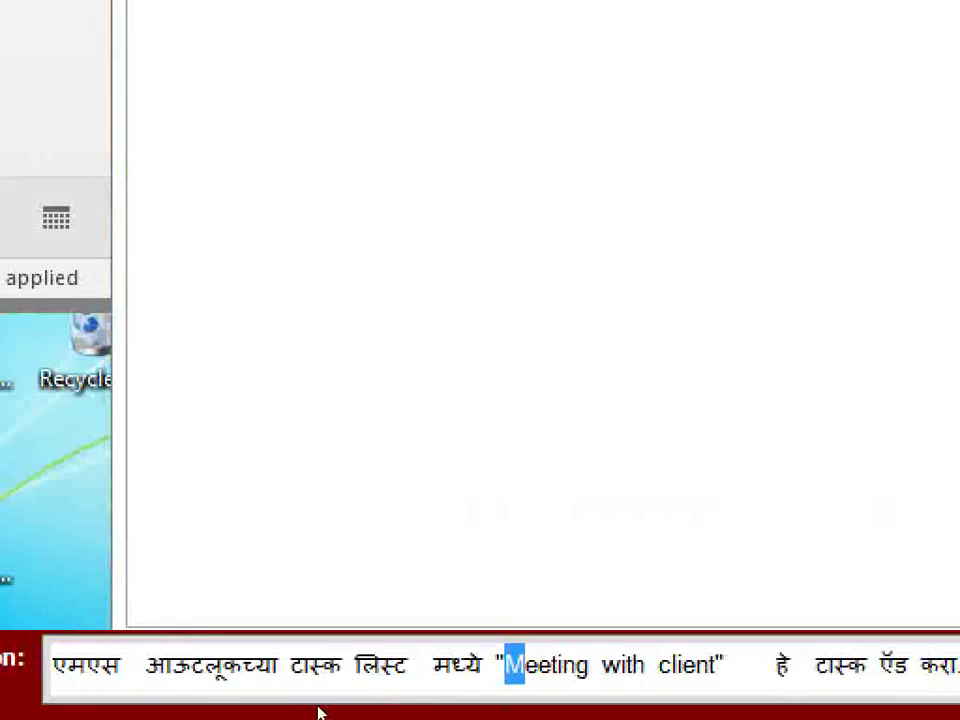
key("shift+Right")
key("shift+Right")
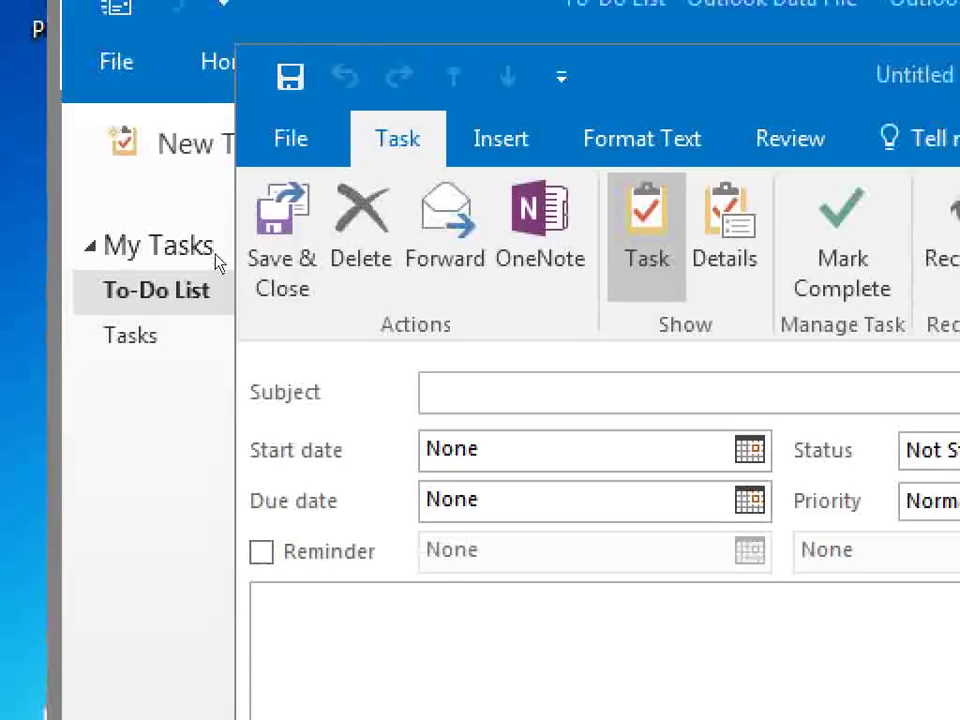
type("Meeting with client")
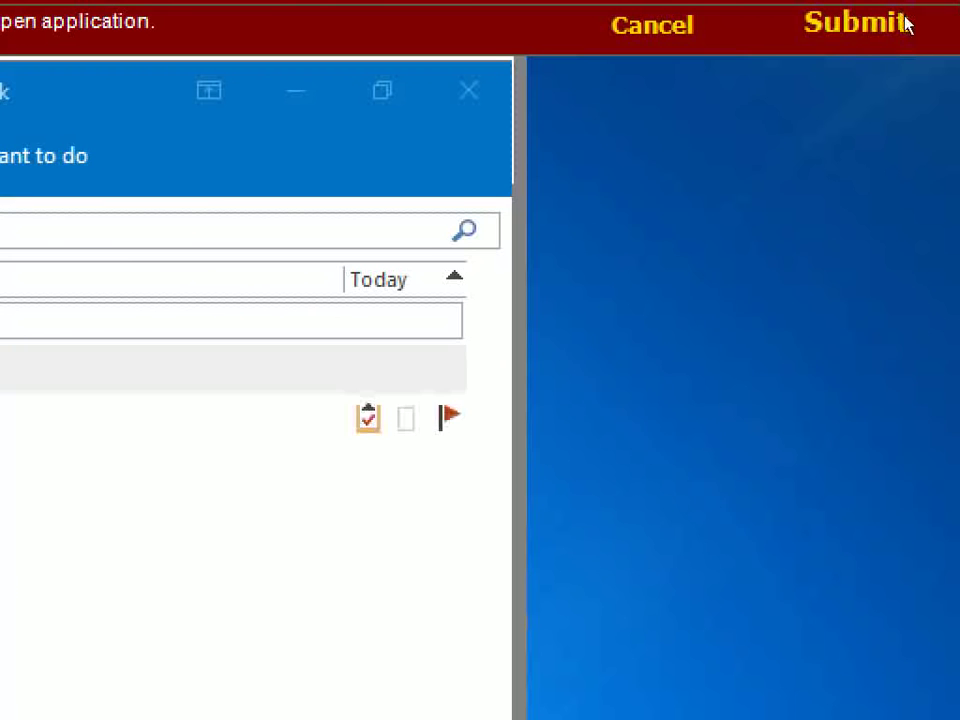
left_click(905, 23)
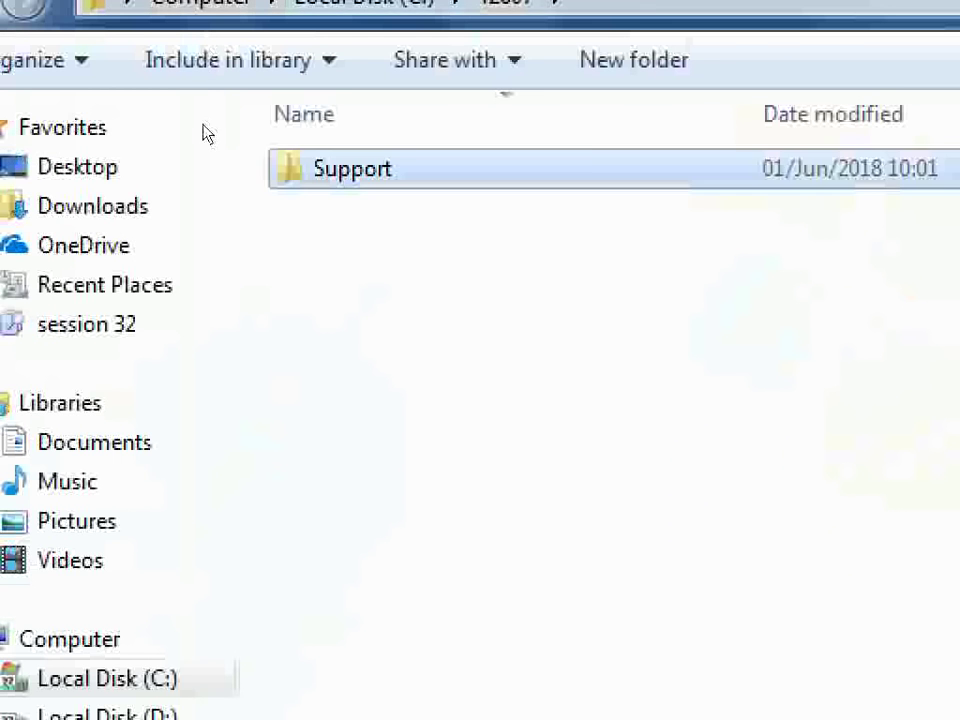
Step: Copy Count.txt from the Support folder and open Support\Home to receive it
key("Return")
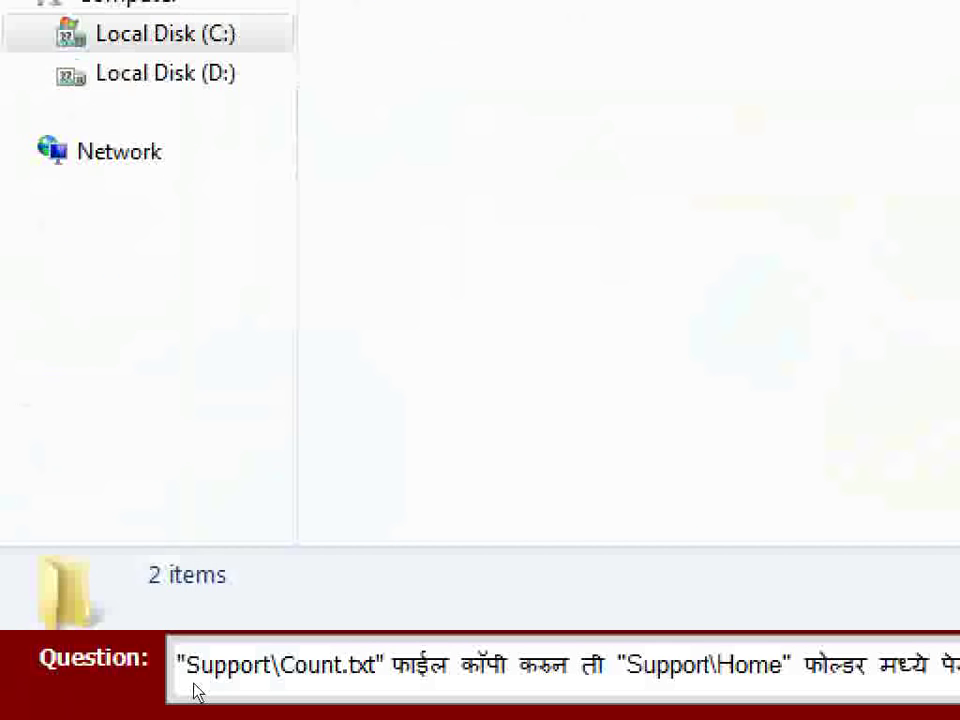
key("Right")
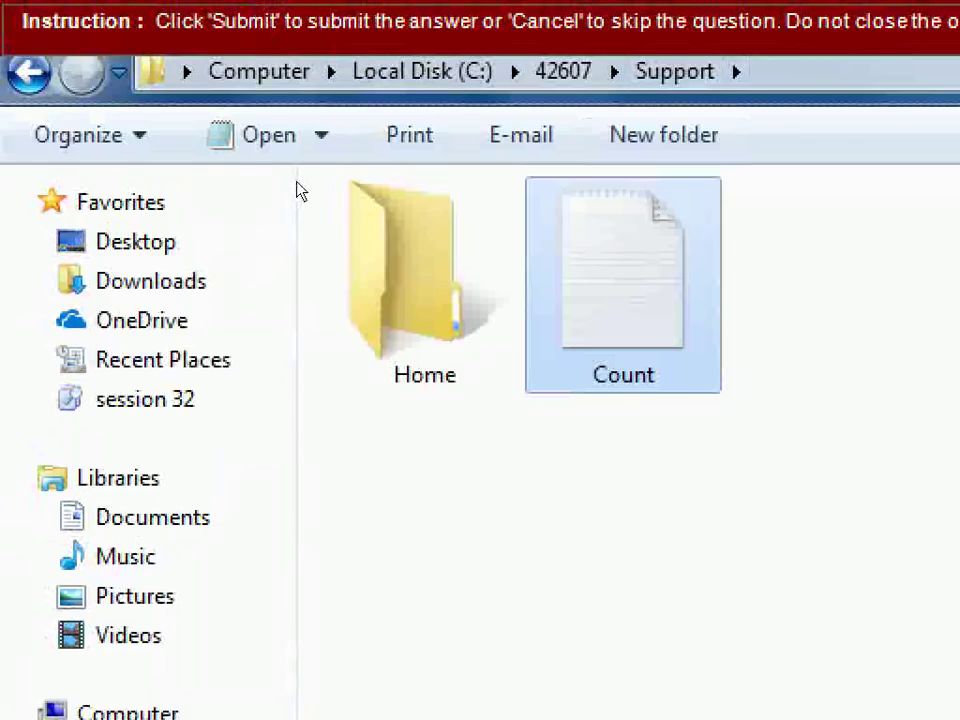
key("Left")
key("Return")
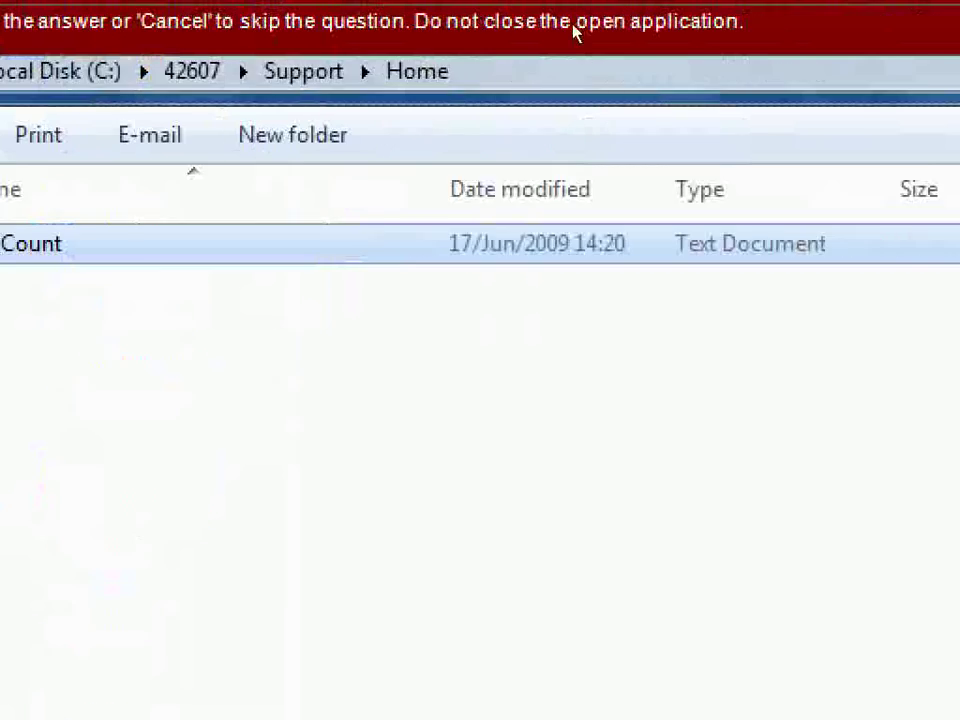
Step: Start the Pic3 rename question, open the Images folder and launch the Magnifier
left_click(902, 20)
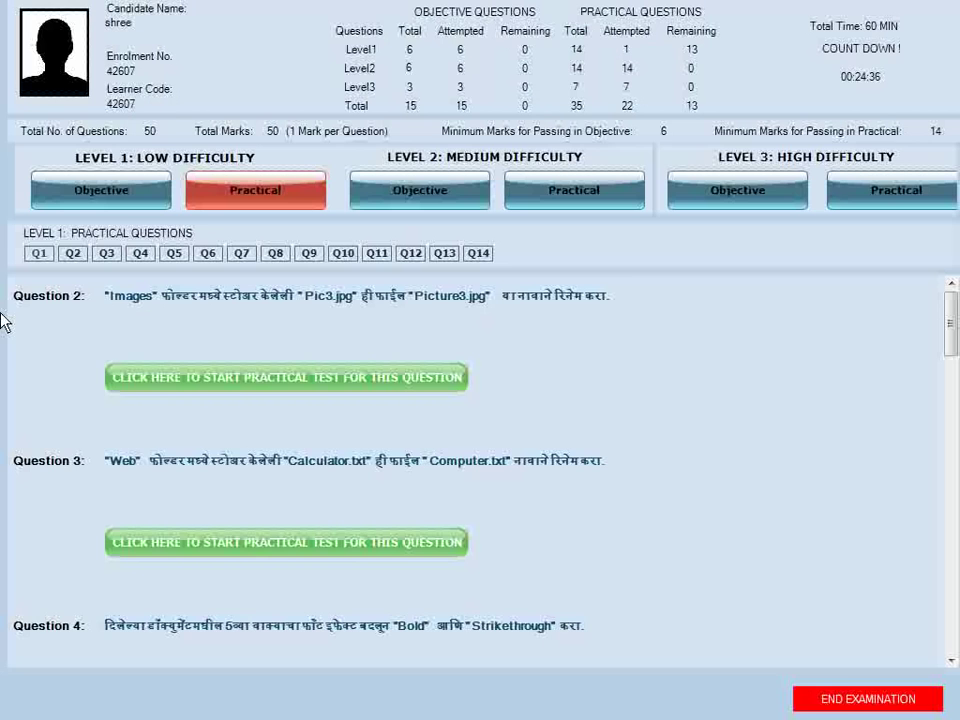
left_click(240, 388)
double_click(228, 137)
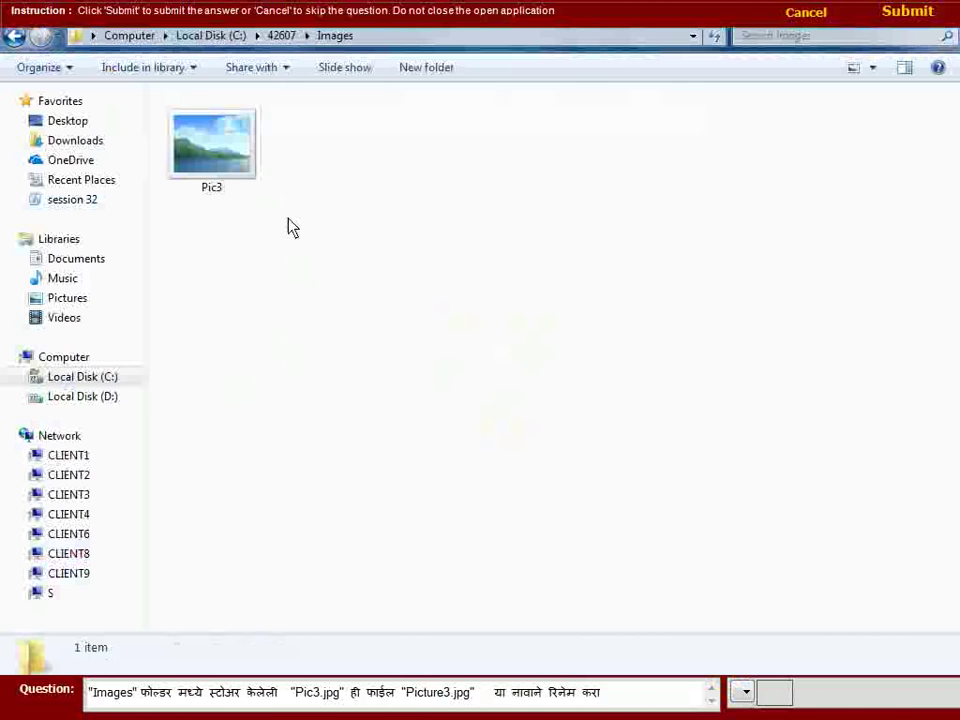
key("super")
type("mag")
key("Return")
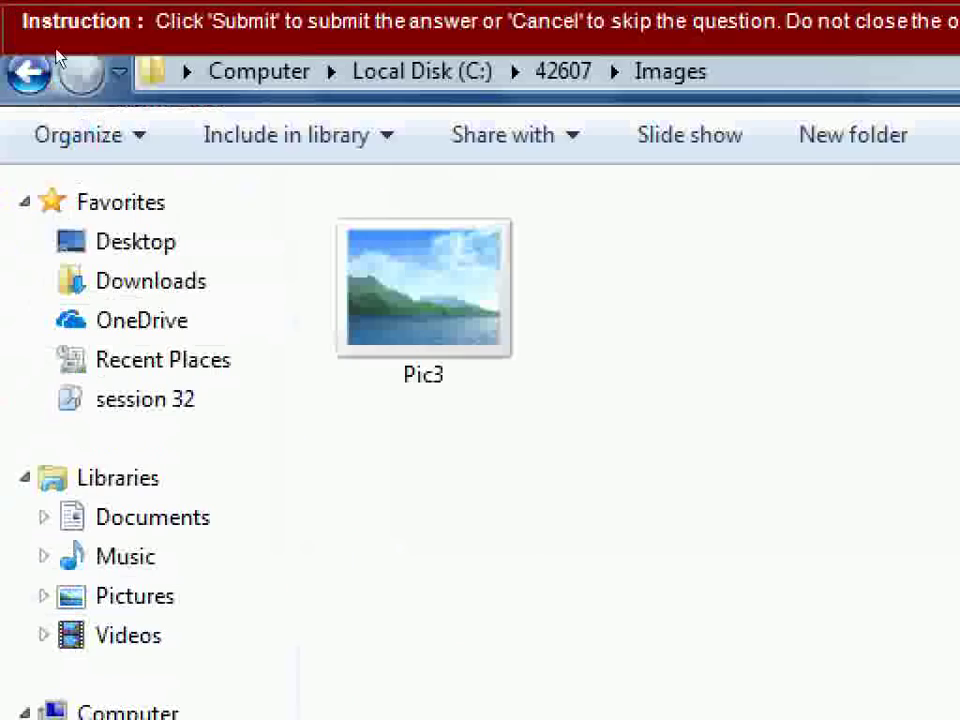
Step: Rename Pic3 to Picture3 and close the Explorer window
key("ctrl+a")
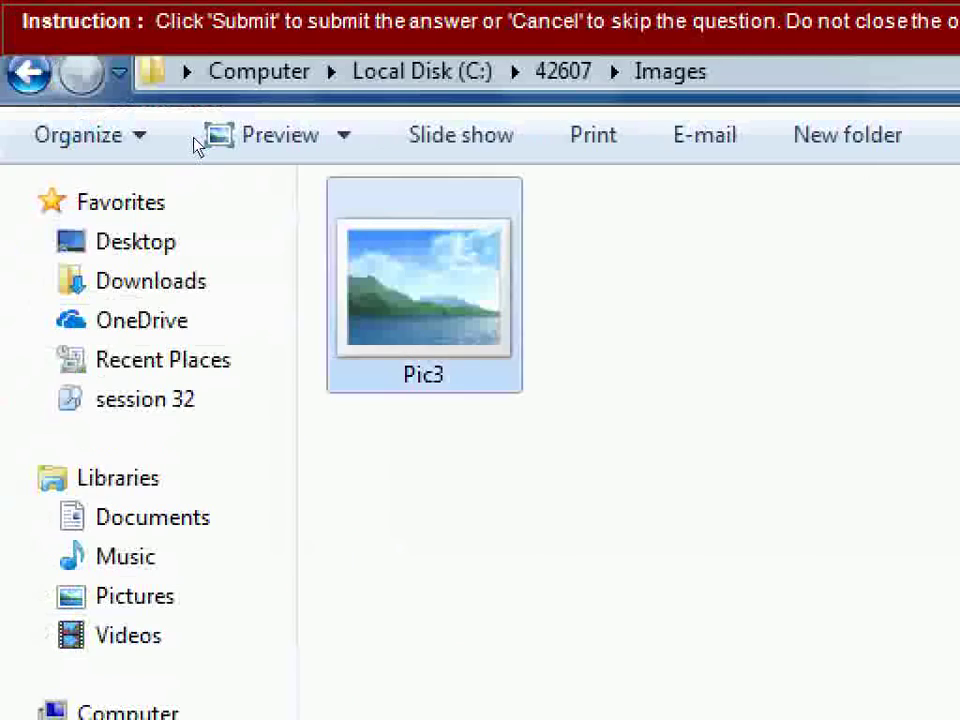
key("F2")
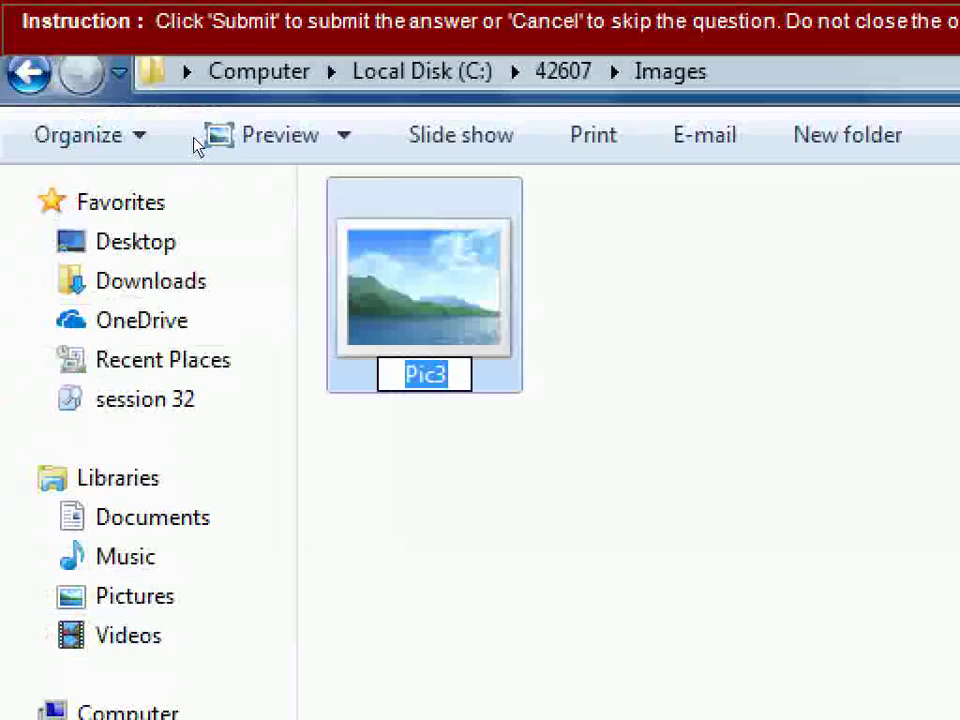
type("P")
type("ture")
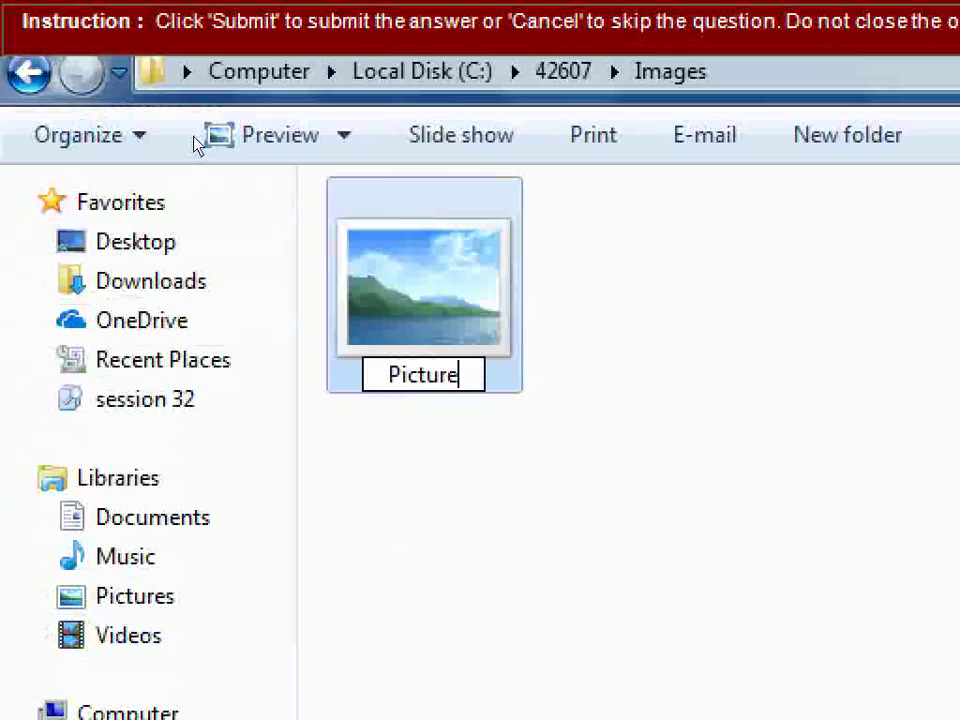
type("3")
key("Return")
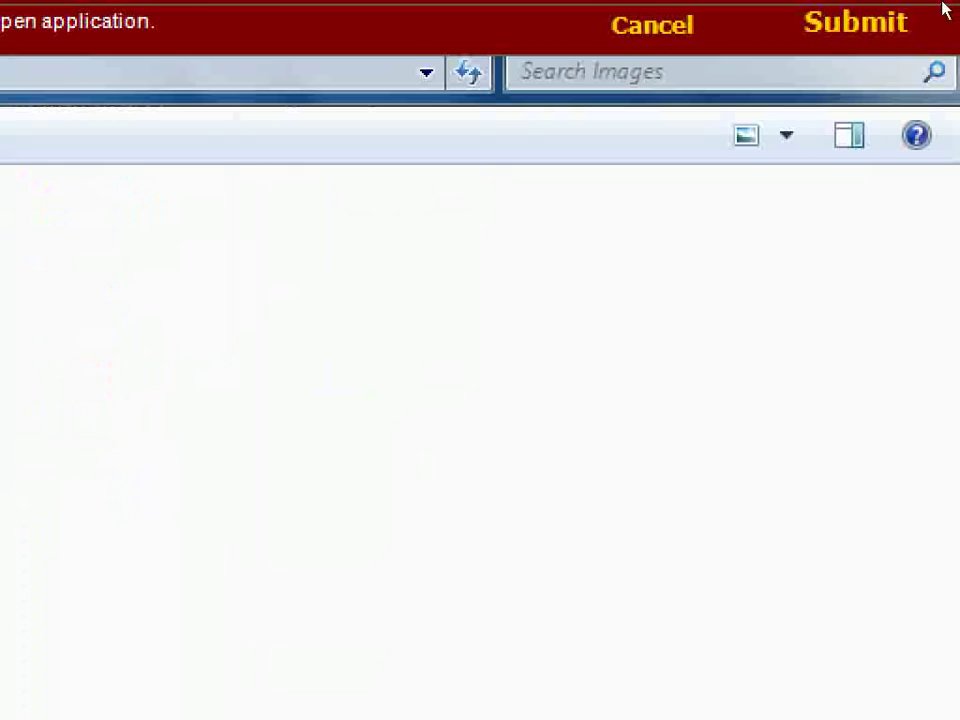
left_click(915, 22)
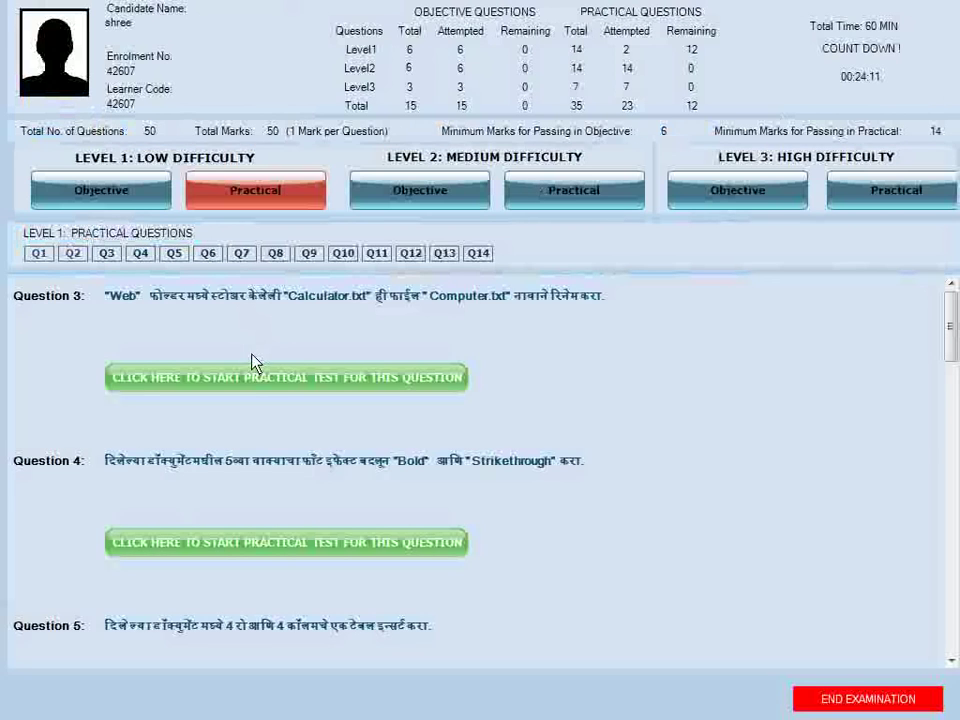
Step: Start the Calculator.txt rename question, launch the Magnifier and open the Web folder's calculator file
left_click(259, 386)
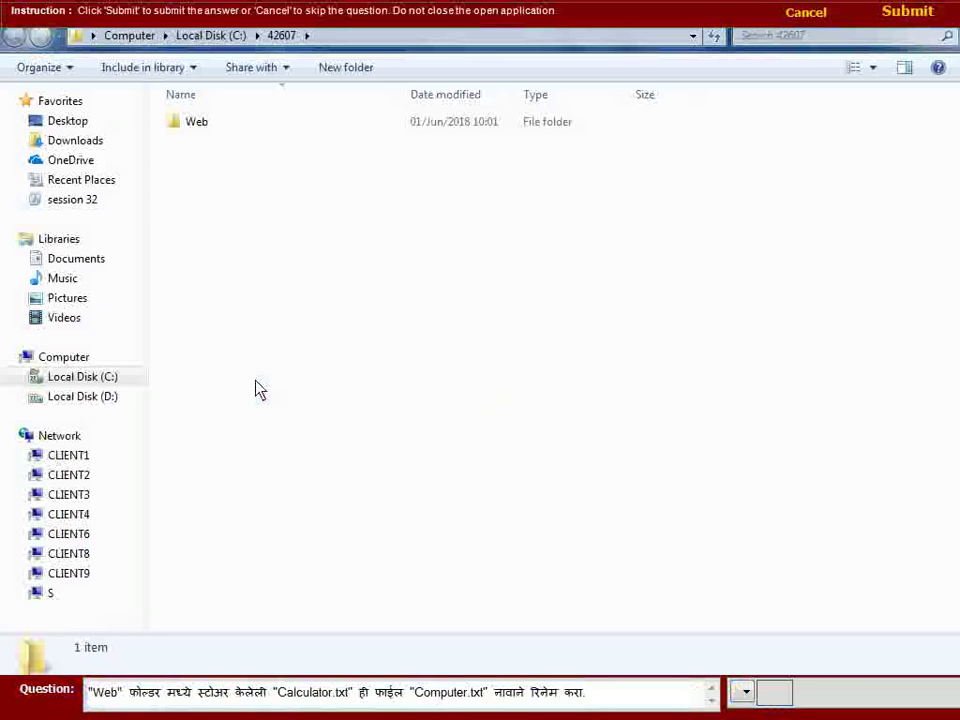
key("super")
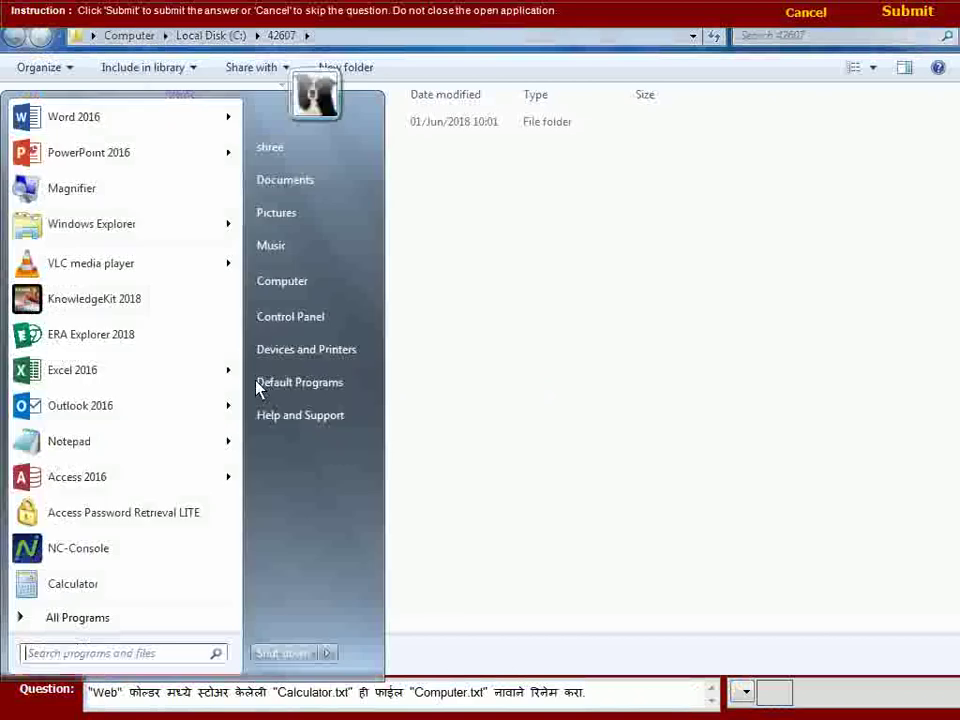
type("mag")
key("Return")
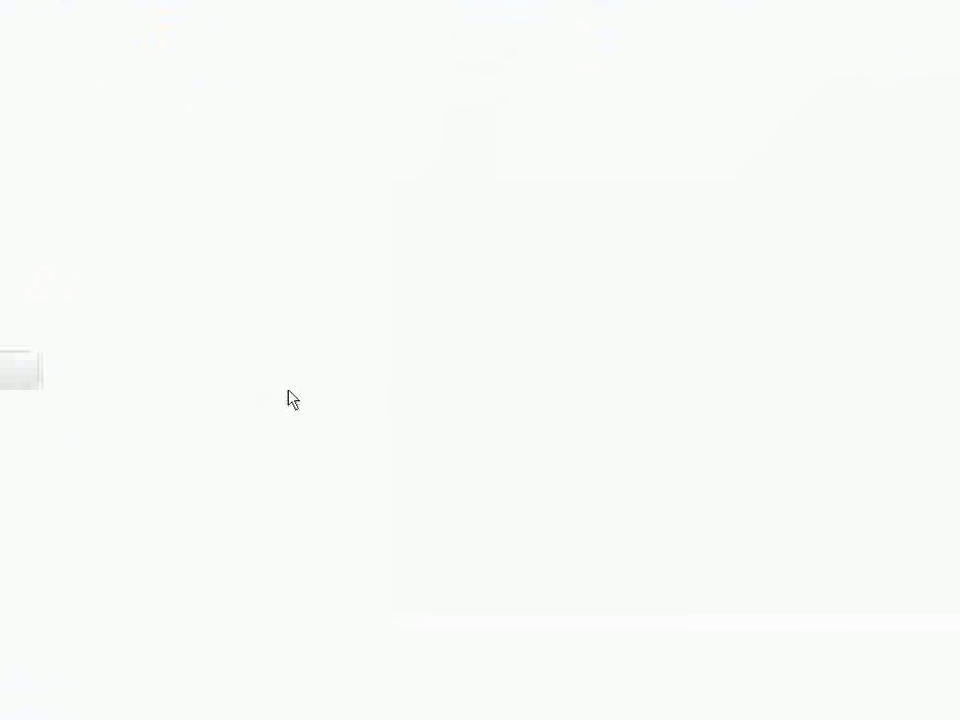
key("Down")
key("Return")
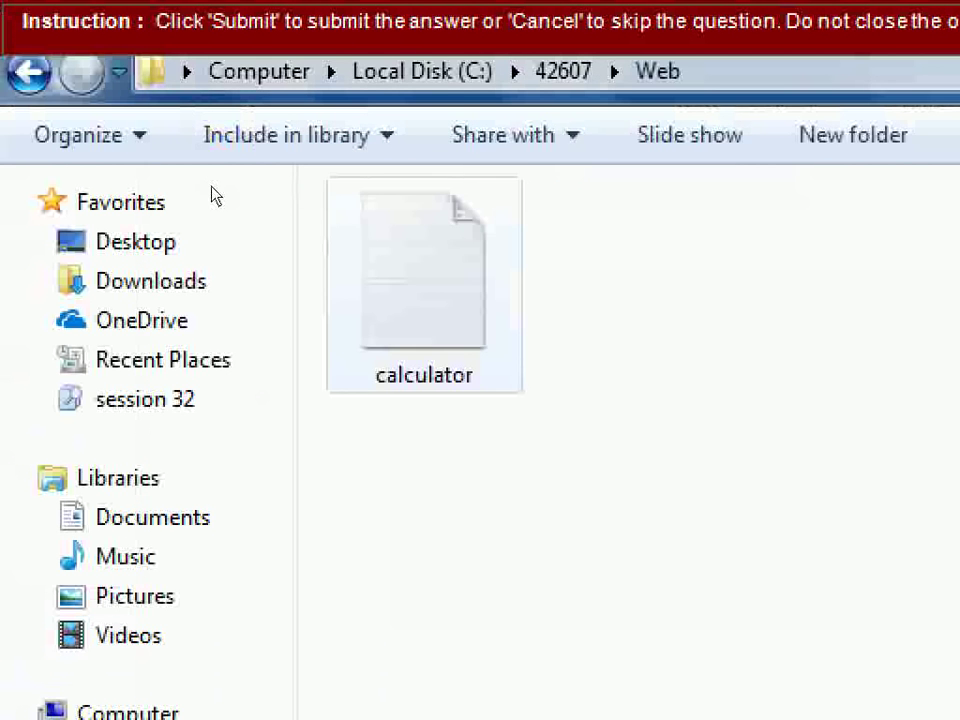
key("Down")
key("Return")
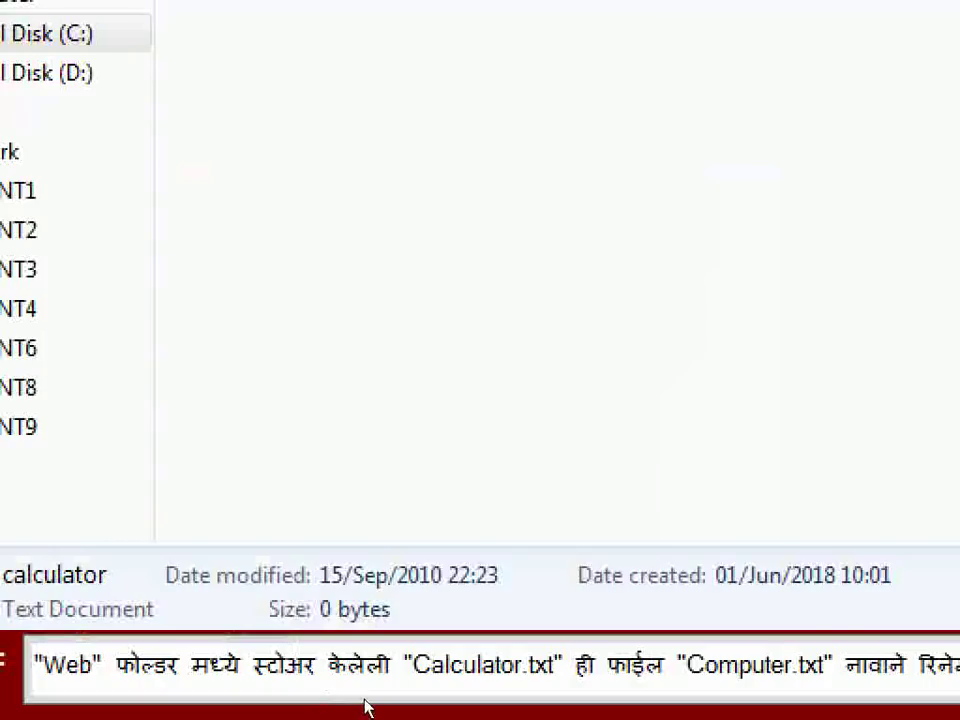
Step: Rename Calculator.txt to Computer.txt and submit the answer
key("F2")
type("C")
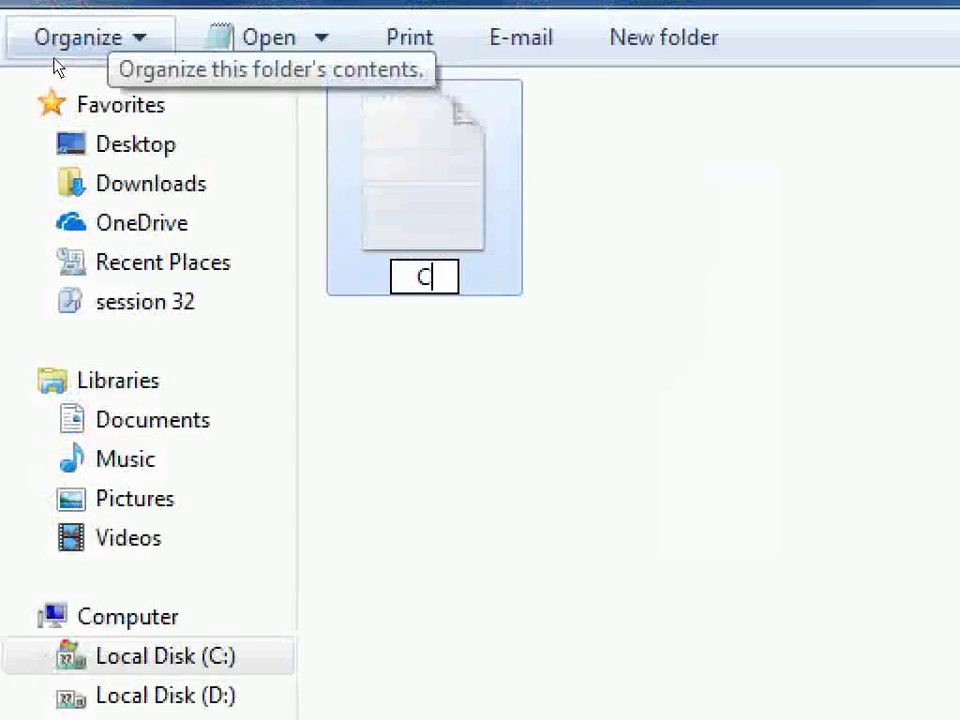
type("om")
key("BackSpace")
type("omp")
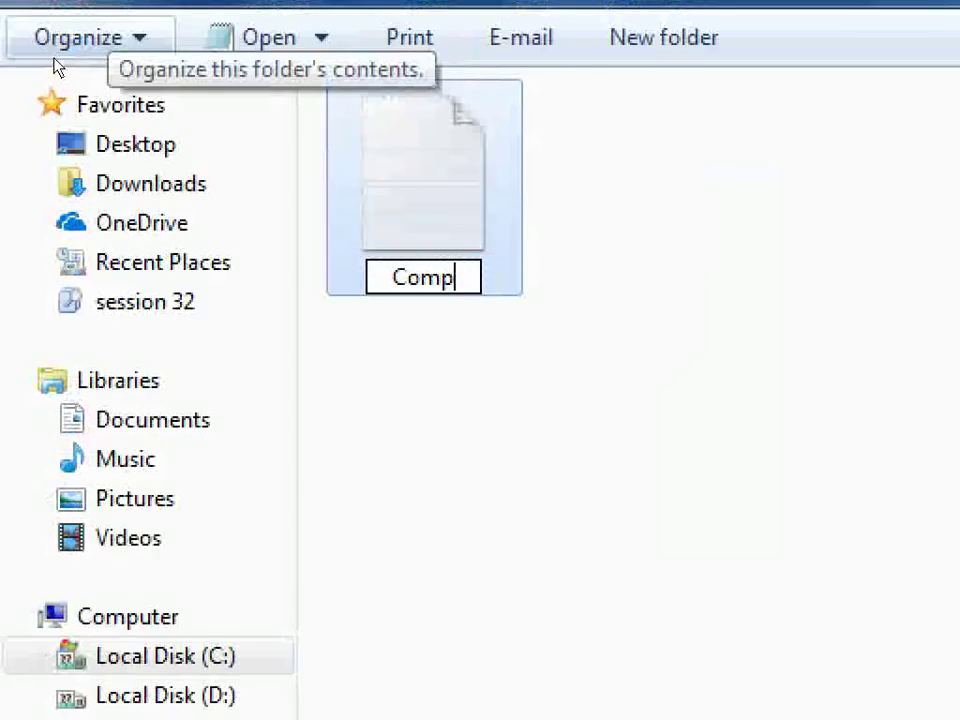
type("uter")
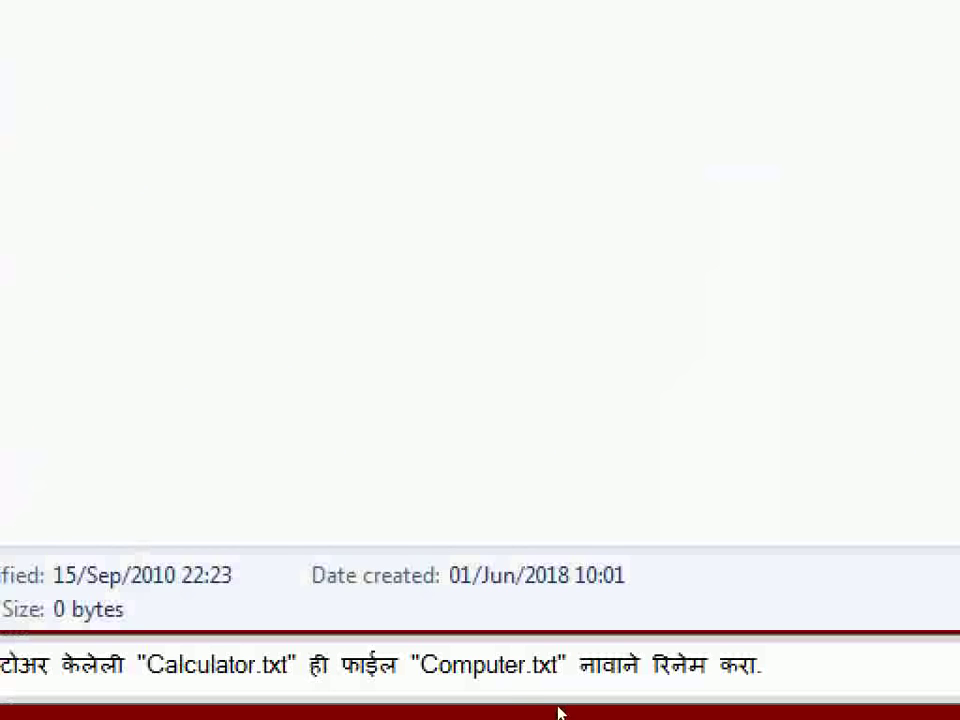
key("Return")
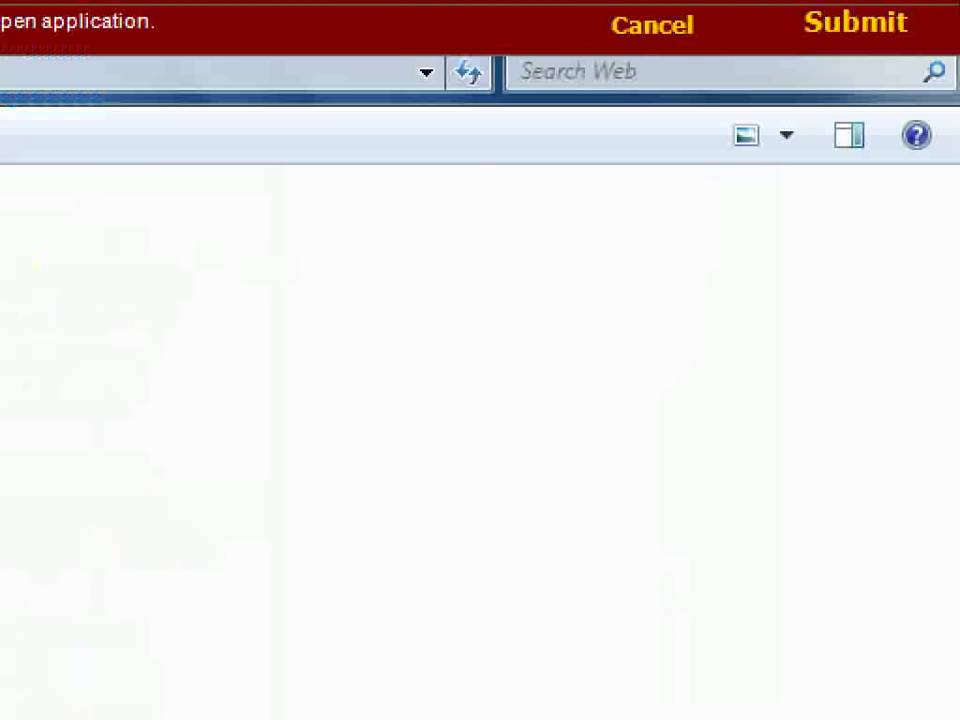
left_click(896, 20)
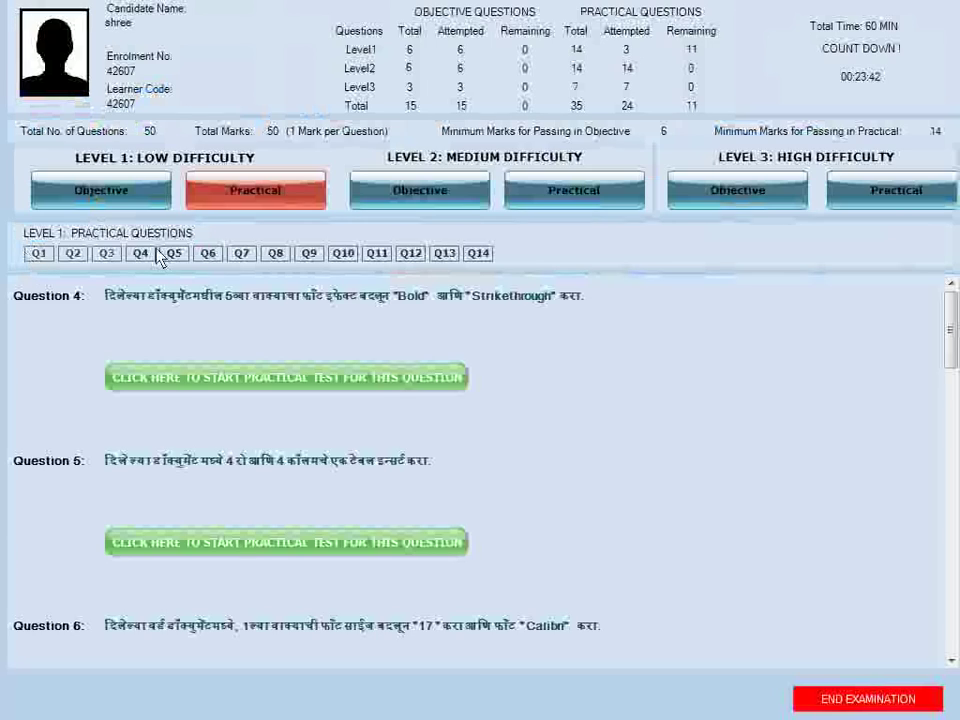
Step: Start practical Question 4 and launch the Magnifier
left_click(257, 377)
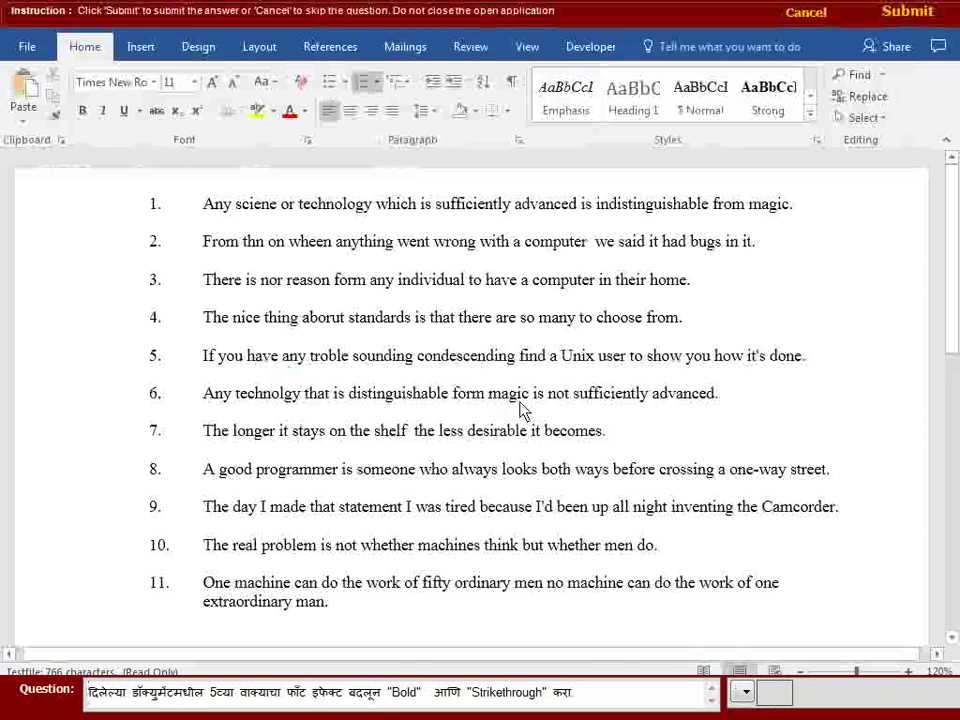
key("super")
type("mag")
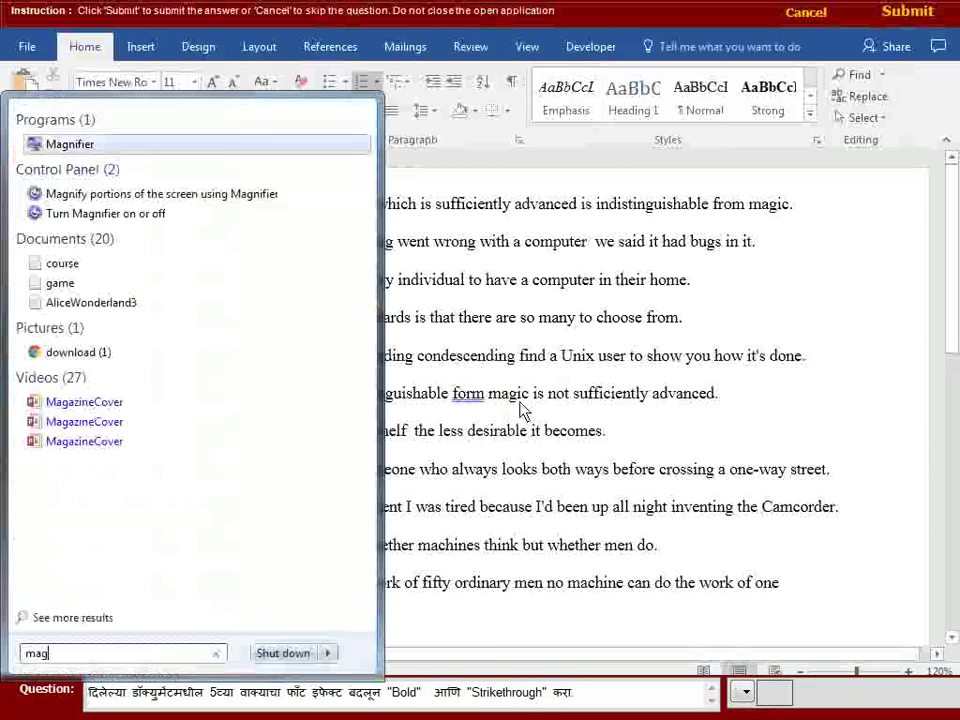
key("Return")
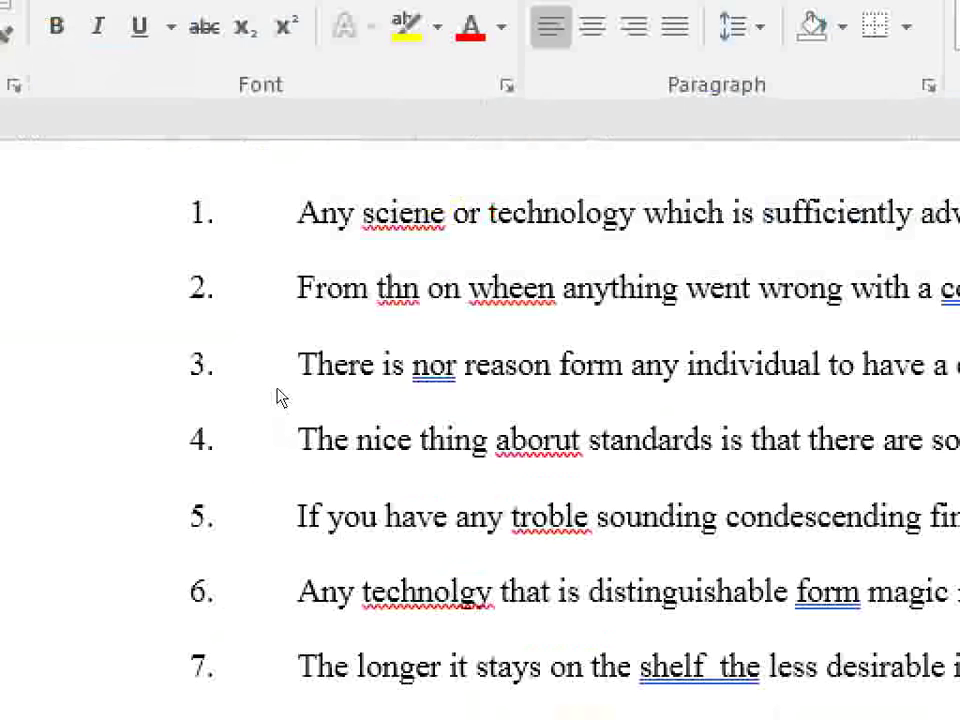
Step: Make sentence 5 bold and strikethrough, then submit the answer
key("Down")
key("Down")
key("Down")
key("Down")
key("ctrl+Right")
key("ctrl+Right")
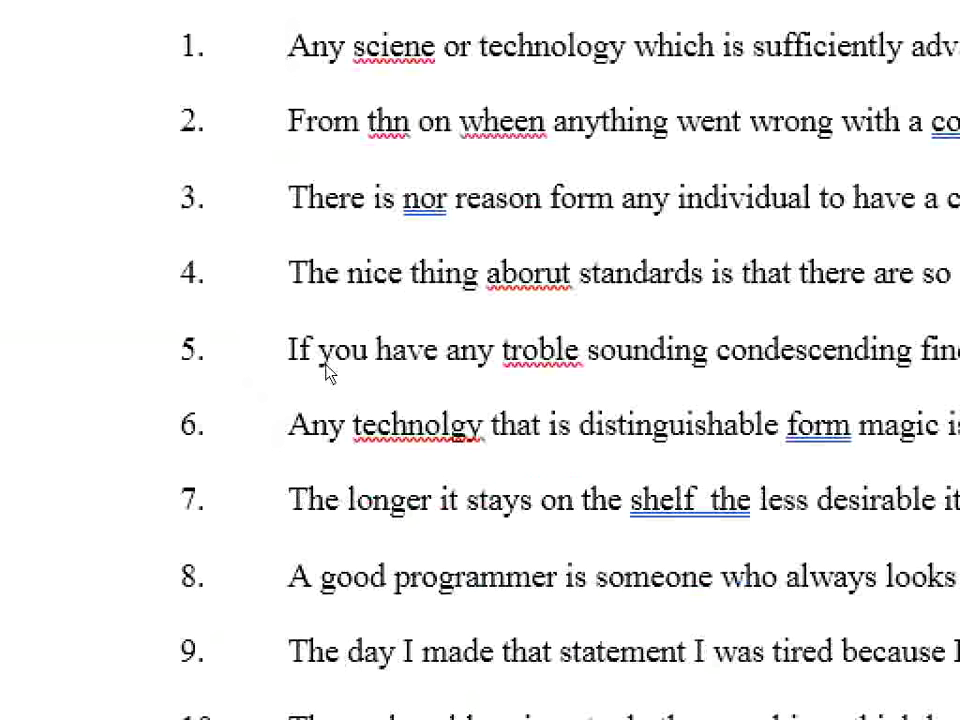
triple_click(326, 368)
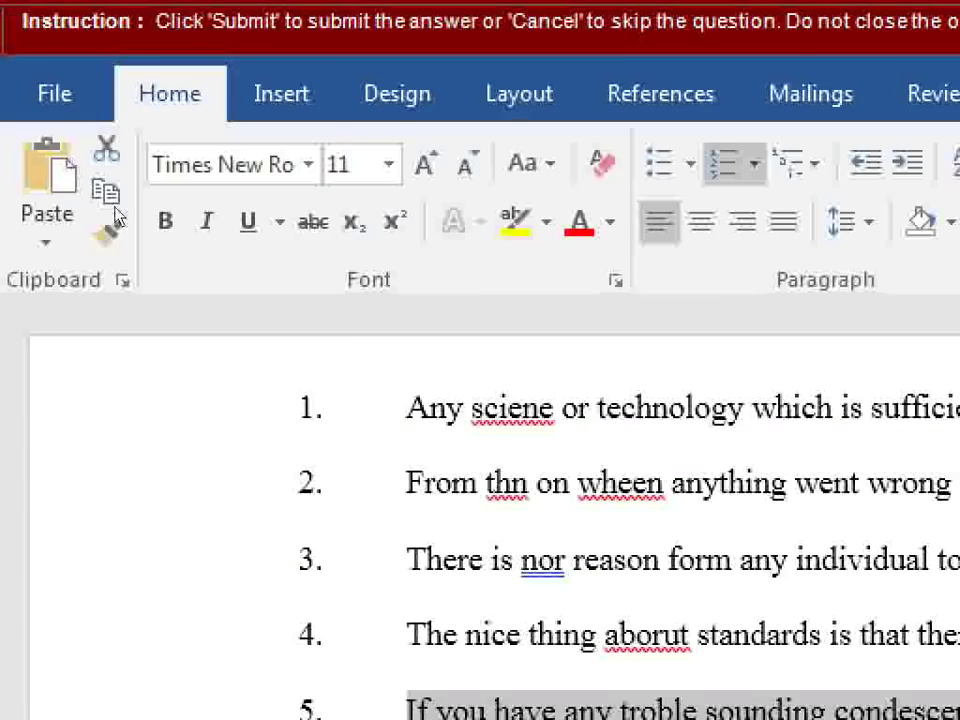
left_click(165, 221)
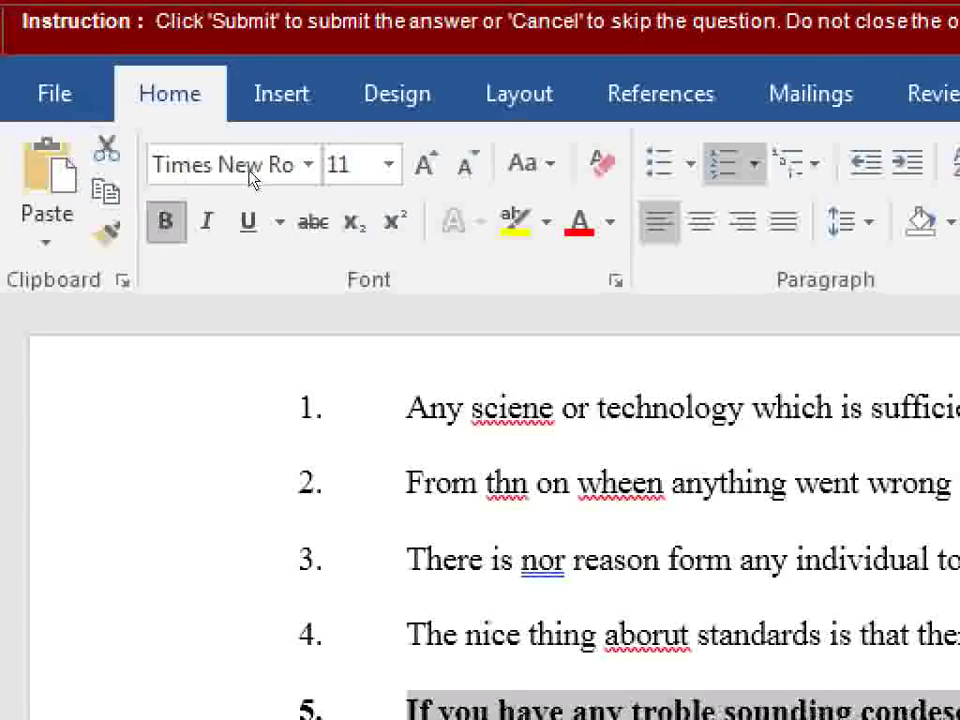
key("alt+h")
key("4")
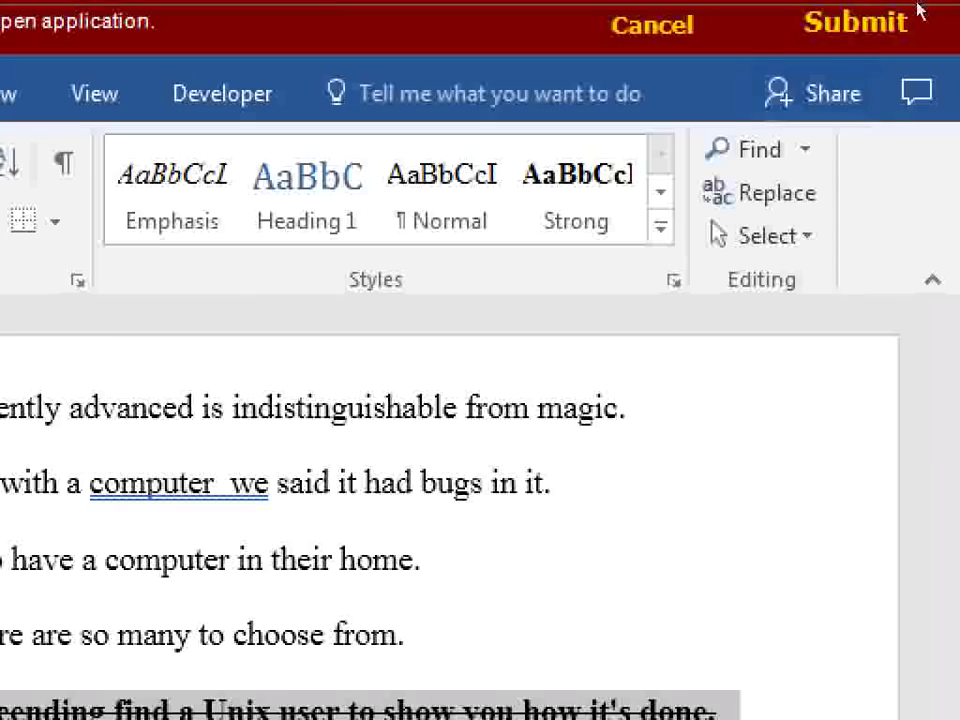
left_click(916, 18)
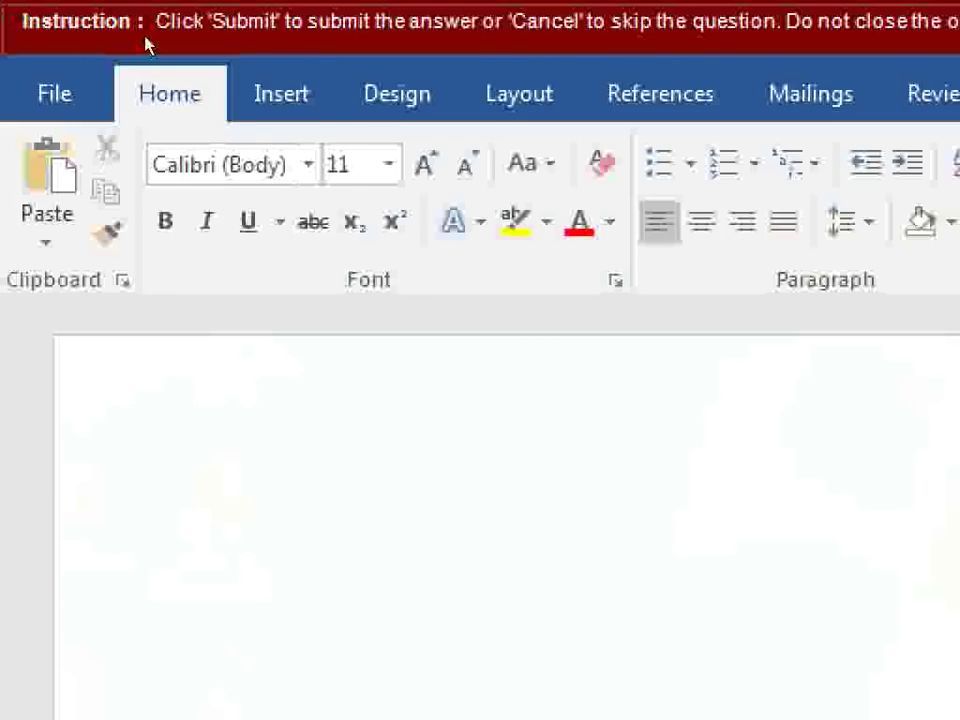
Step: Insert a table with 4 columns and 4 rows and submit the answer
left_click(281, 93)
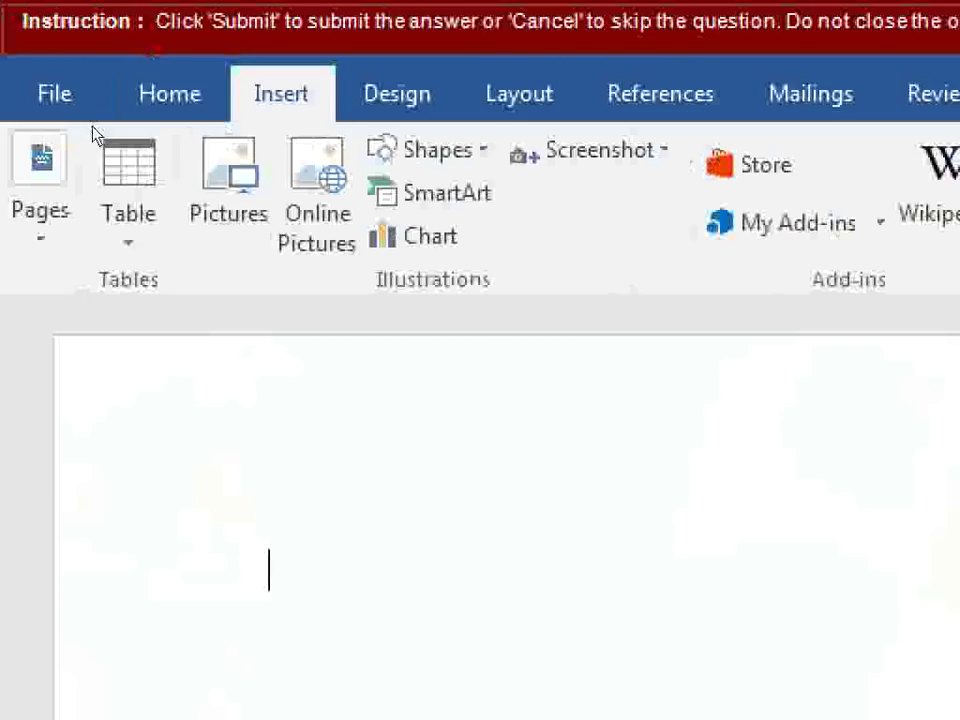
left_click(129, 212)
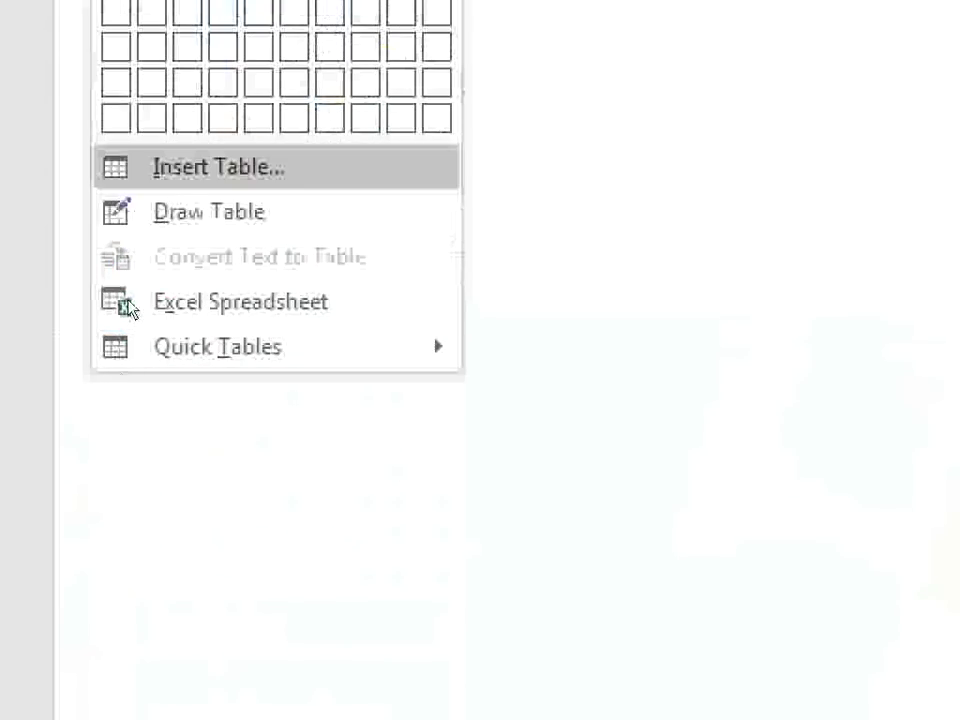
key("Return")
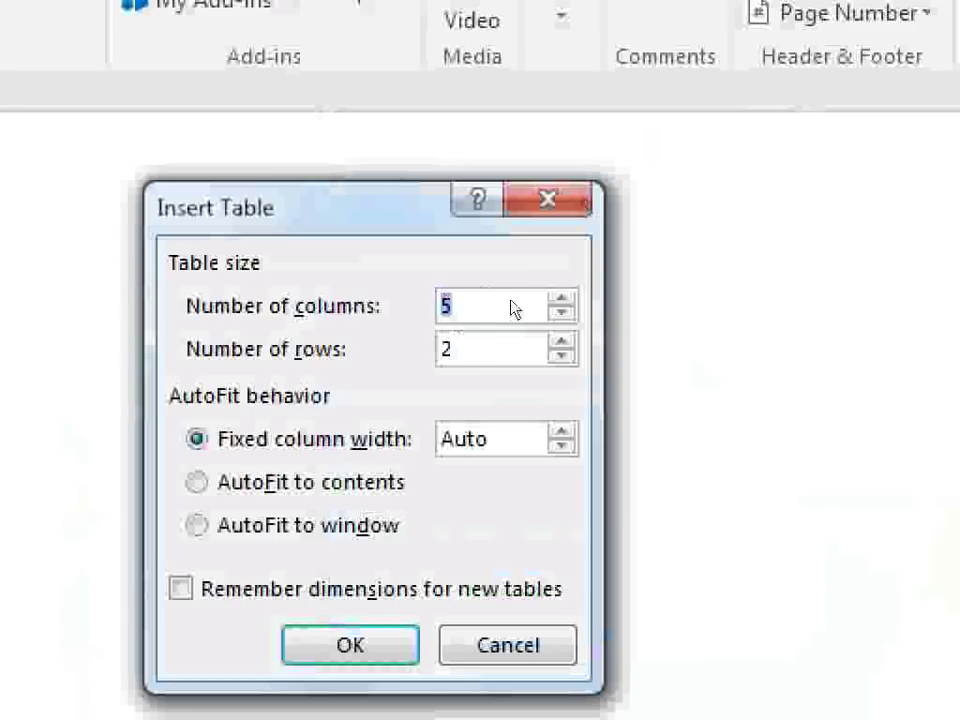
type("4")
key("Tab")
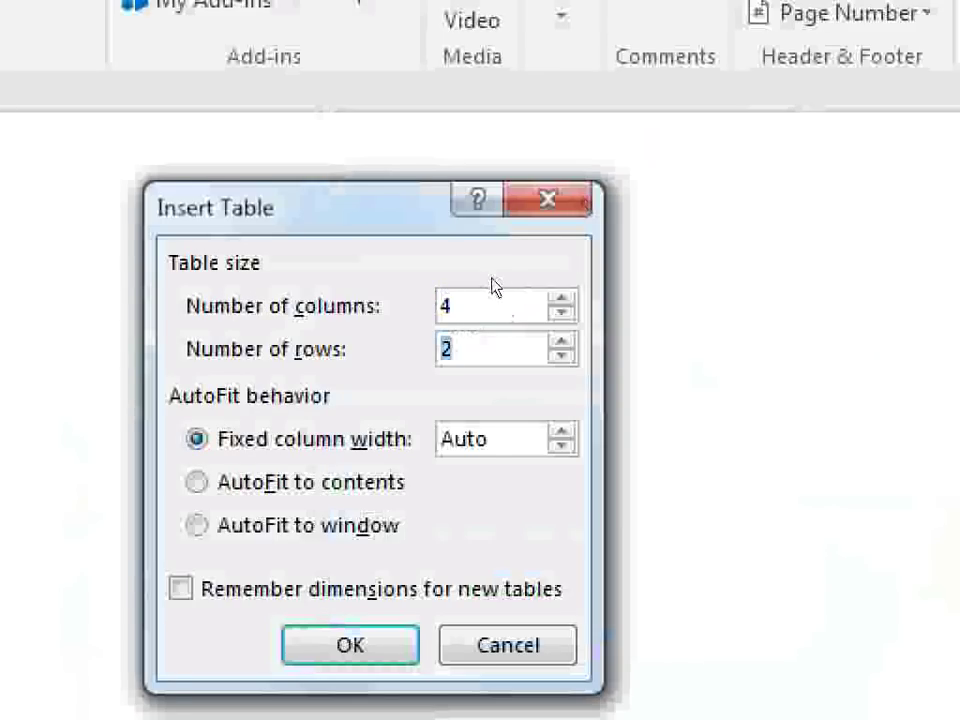
type("4")
key("Return")
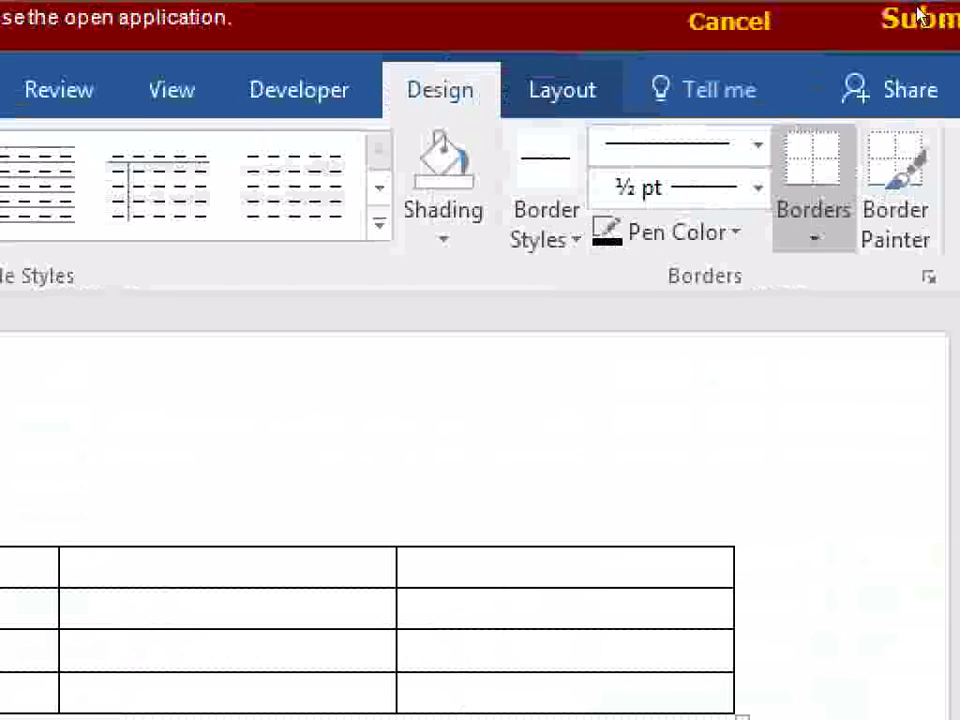
left_click(915, 20)
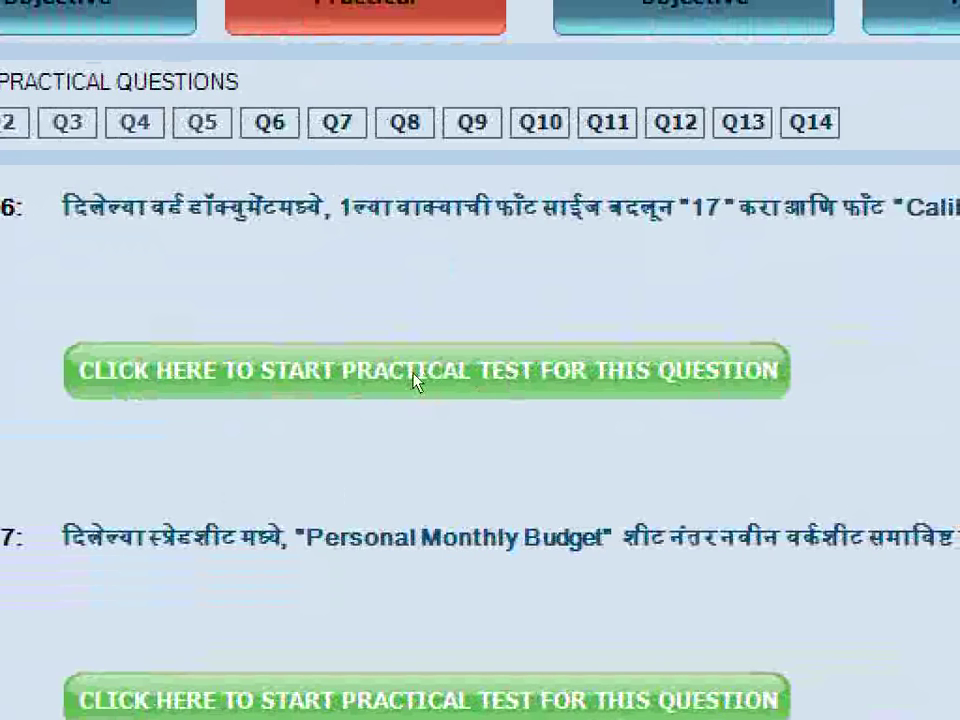
Step: Start Question 6 and select the first numbered sentence
left_click(414, 377)
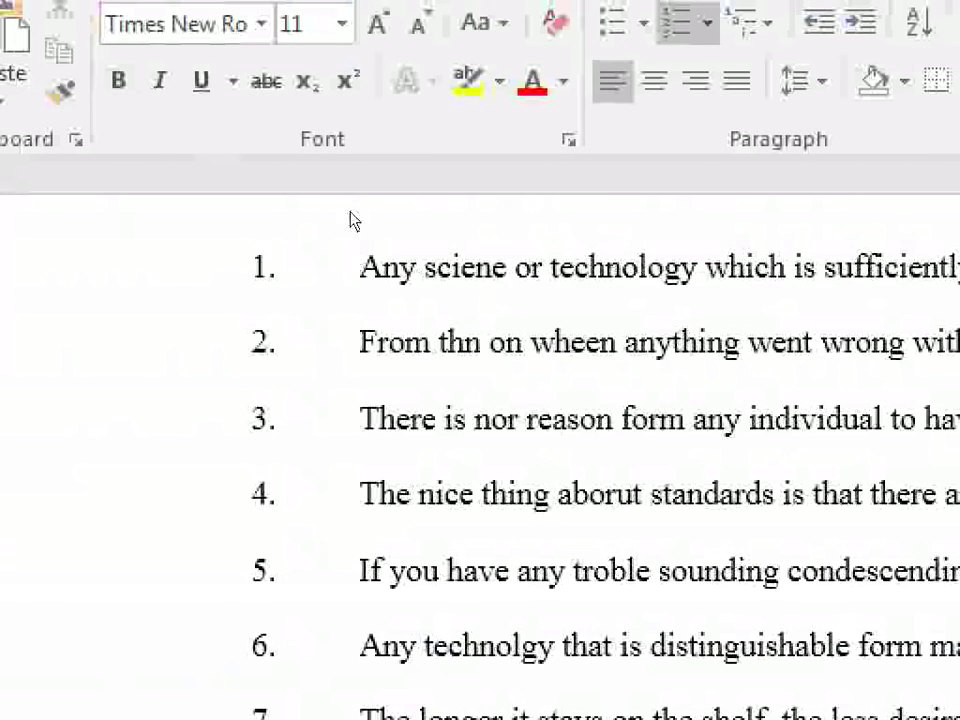
double_click(622, 267)
triple_click(362, 267)
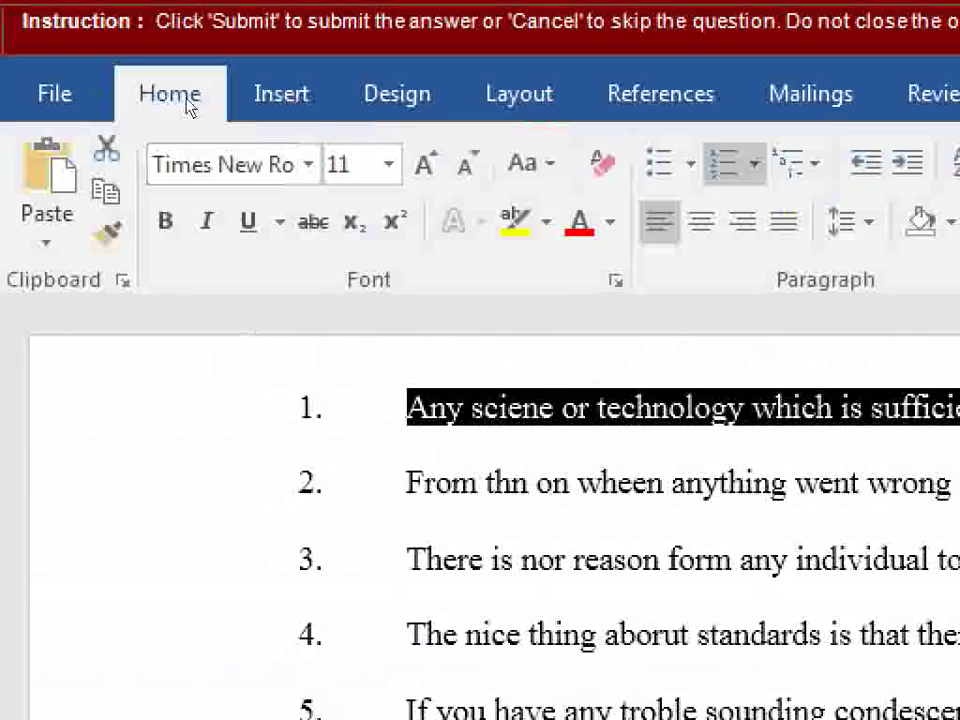
Step: Set the first sentence's font size to 17
key("alt+h")
key("f")
key("s")
key("Down")
key("Down")
key("Down")
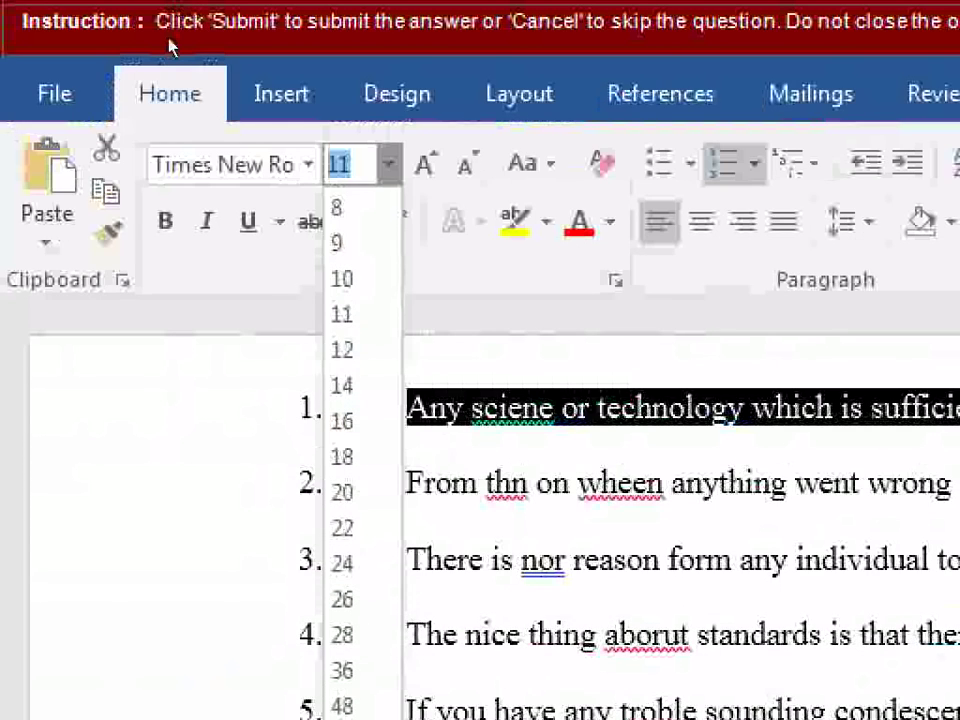
type("17")
key("Return")
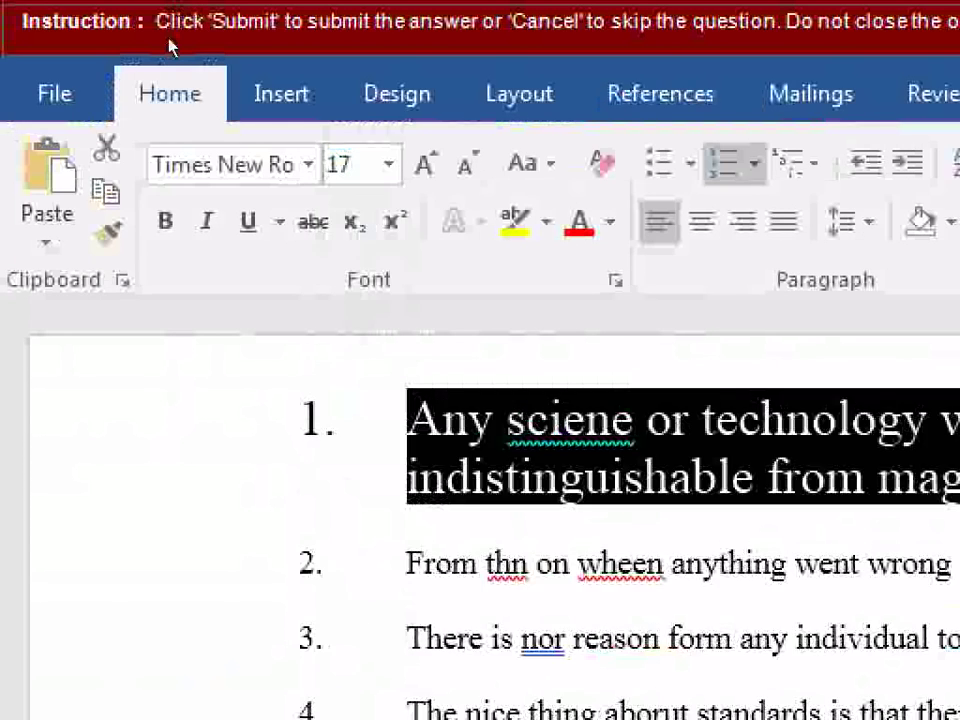
Step: Change the first sentence's font to Calibri and submit the answer
key("ctrl+shift+f")
key("alt+Down")
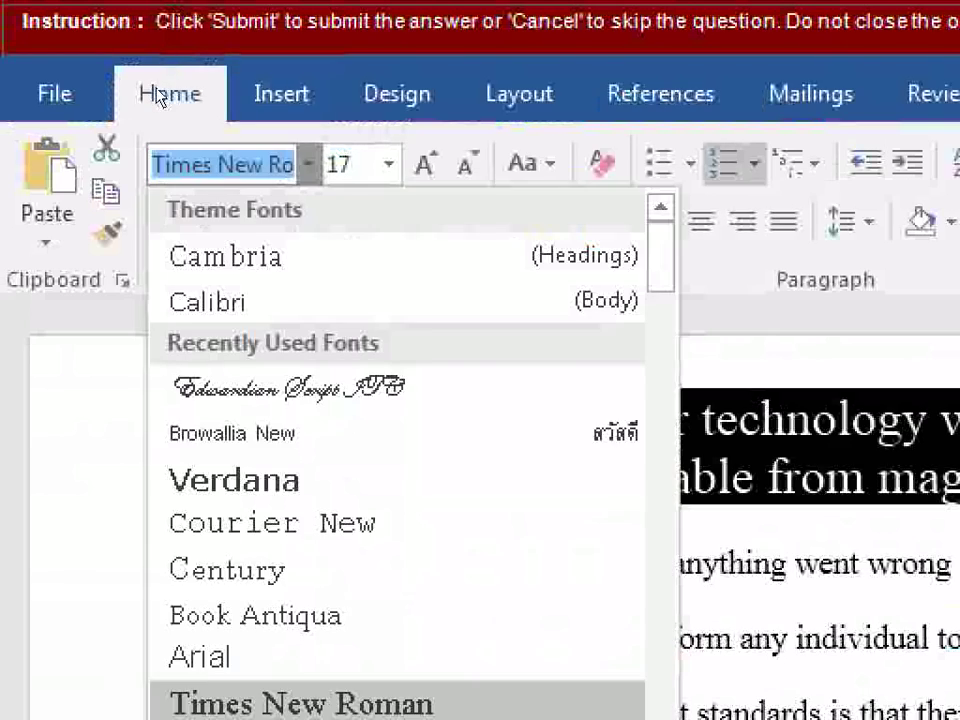
key("Up")
key("Up")
key("Up")
key("Up")
key("Down")
key("Down")
key("Down")
key("Down")
key("Down")
key("Down")
key("Down")
key("Up")
key("Up")
key("Up")
key("Up")
key("Up")
key("Up")
key("Up")
key("Up")
key("Up")
key("Up")
key("Up")
key("Up")
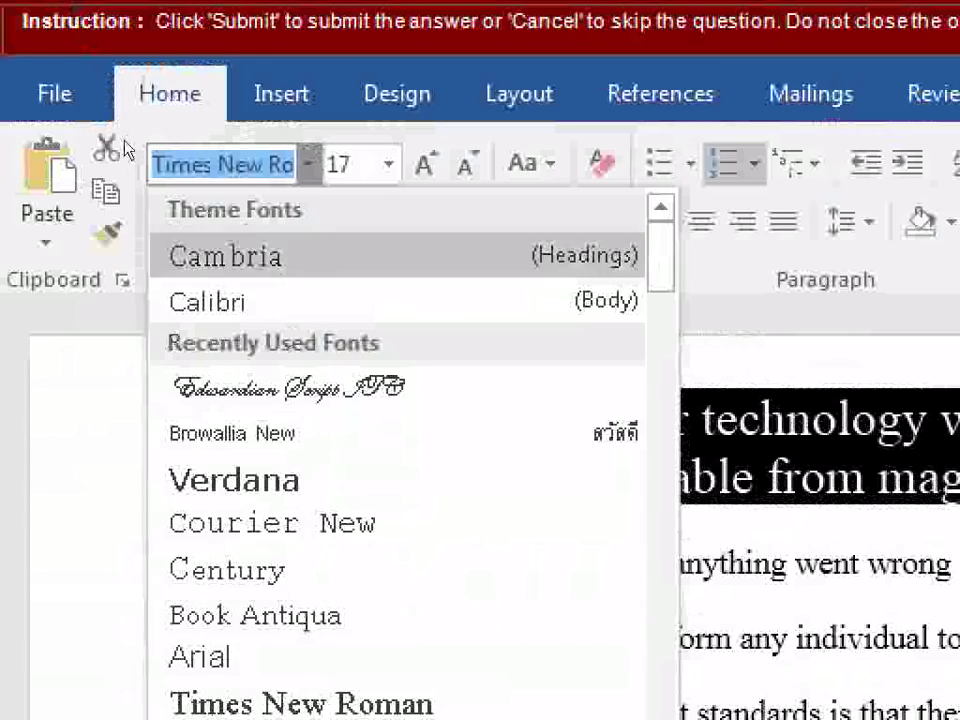
key("Down")
key("Return")
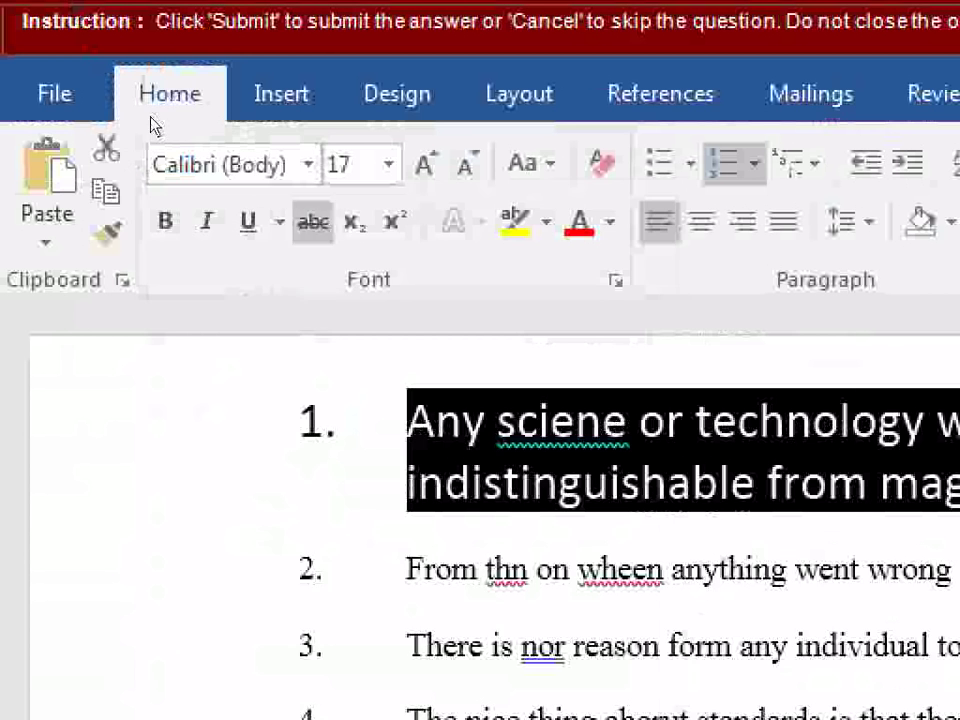
left_click(308, 164)
key("Up")
key("Up")
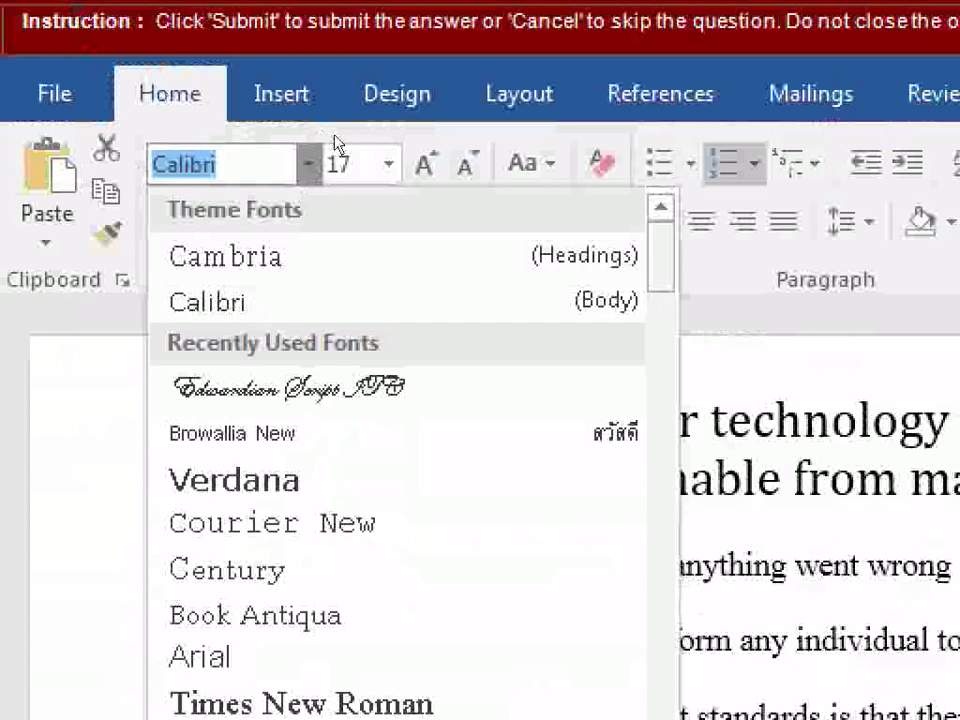
scroll(308, 212, "down", 5)
scroll(308, 212, "down", 4)
scroll(308, 235, "down", 3)
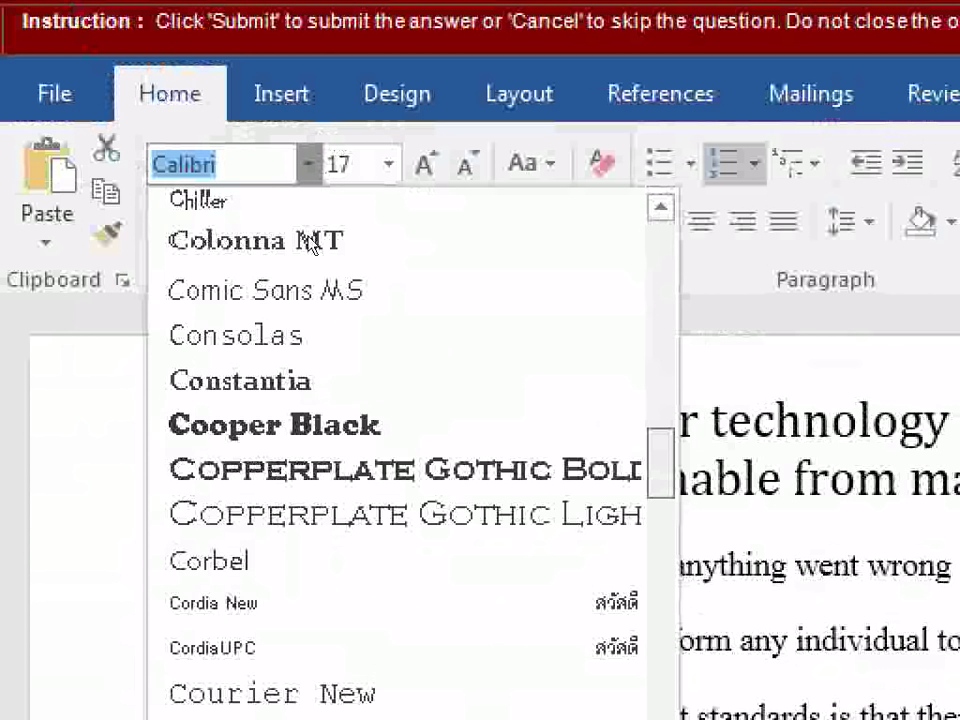
left_click(161, 90)
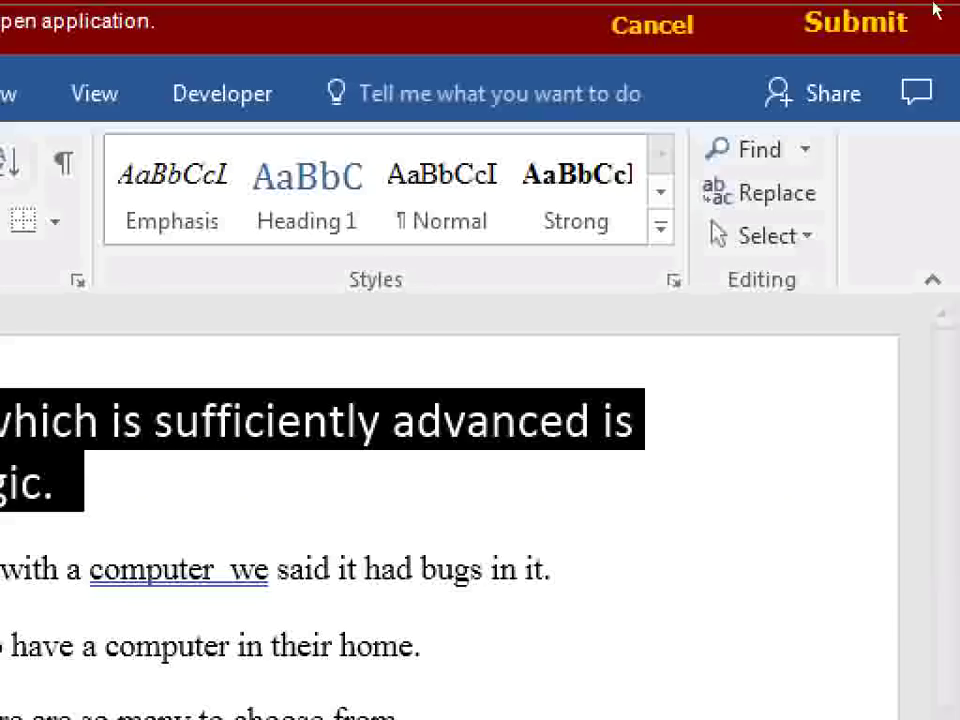
left_click(905, 22)
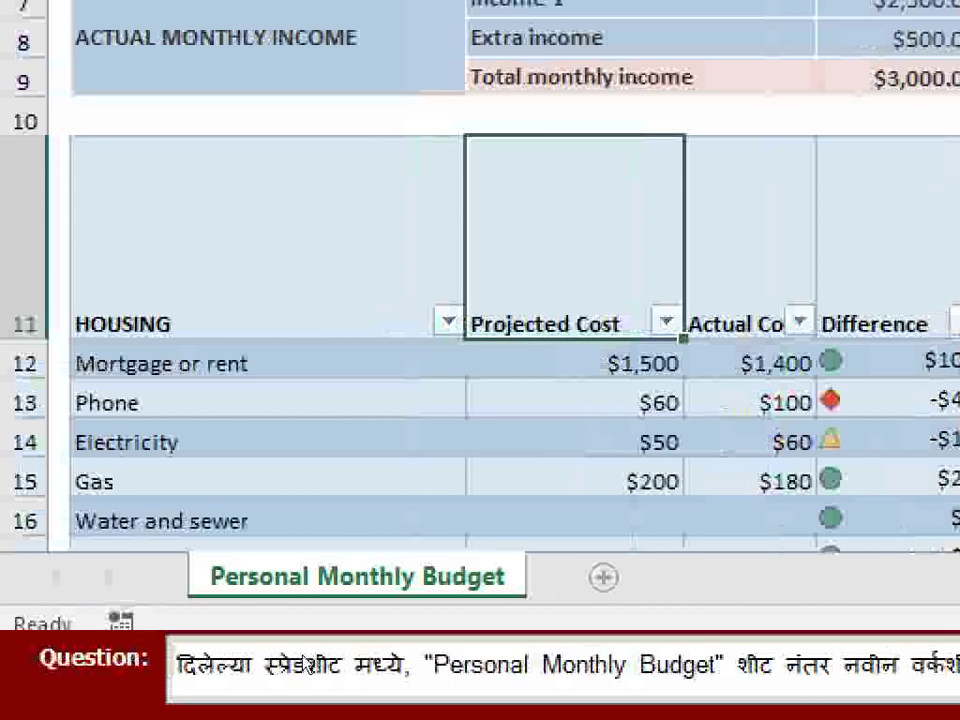
Step: Add a new worksheet after Personal Monthly Budget and name it Budget
left_click(603, 577)
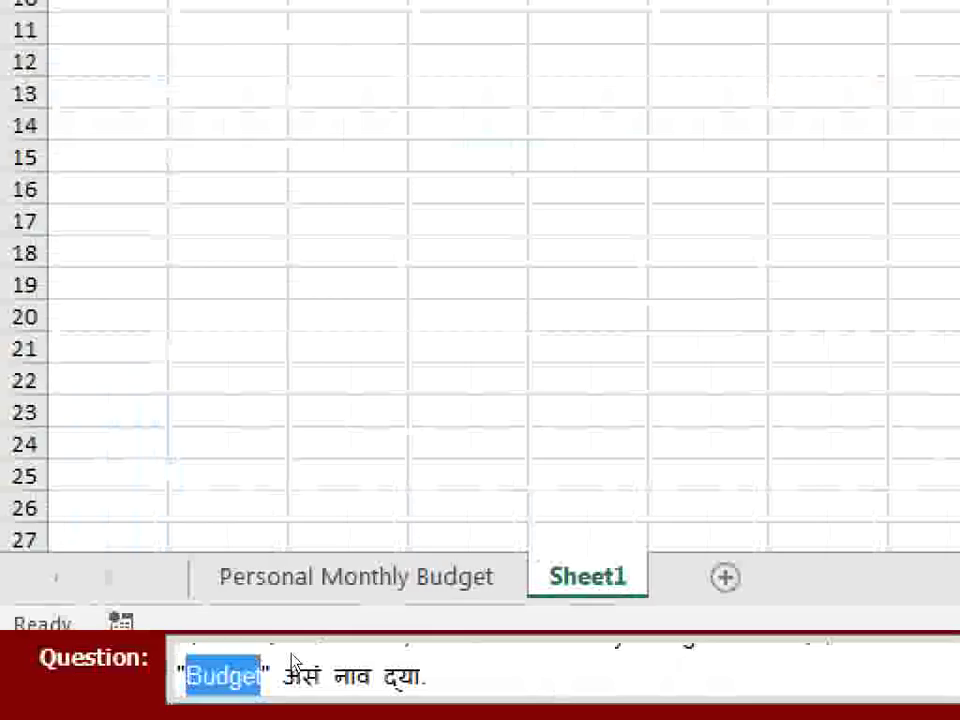
key("alt+h")
type("or")
type("Budget")
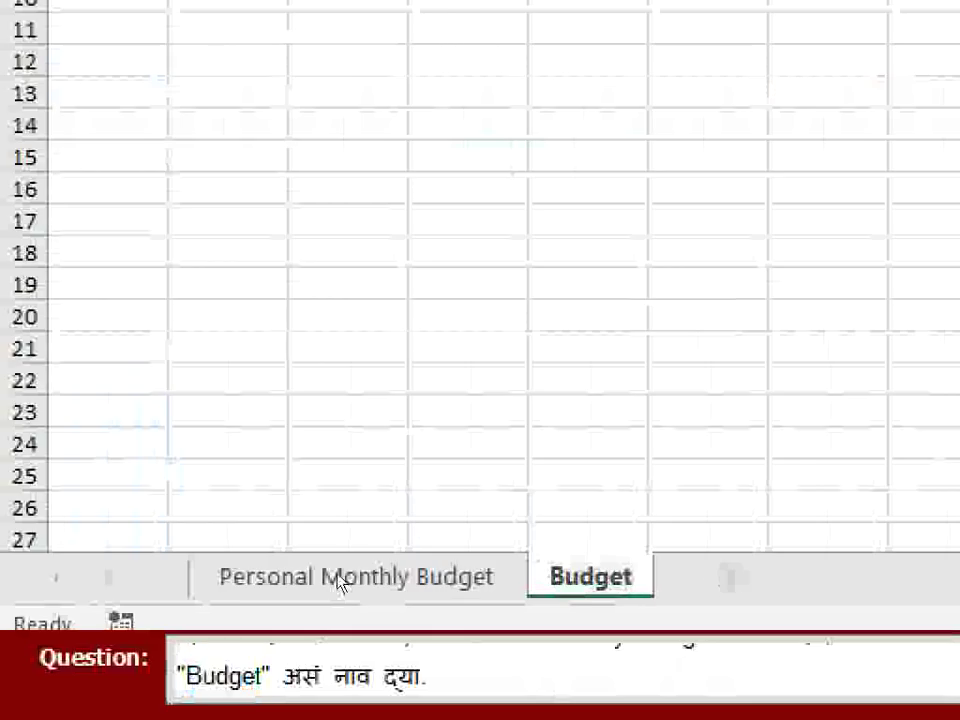
key("Return")
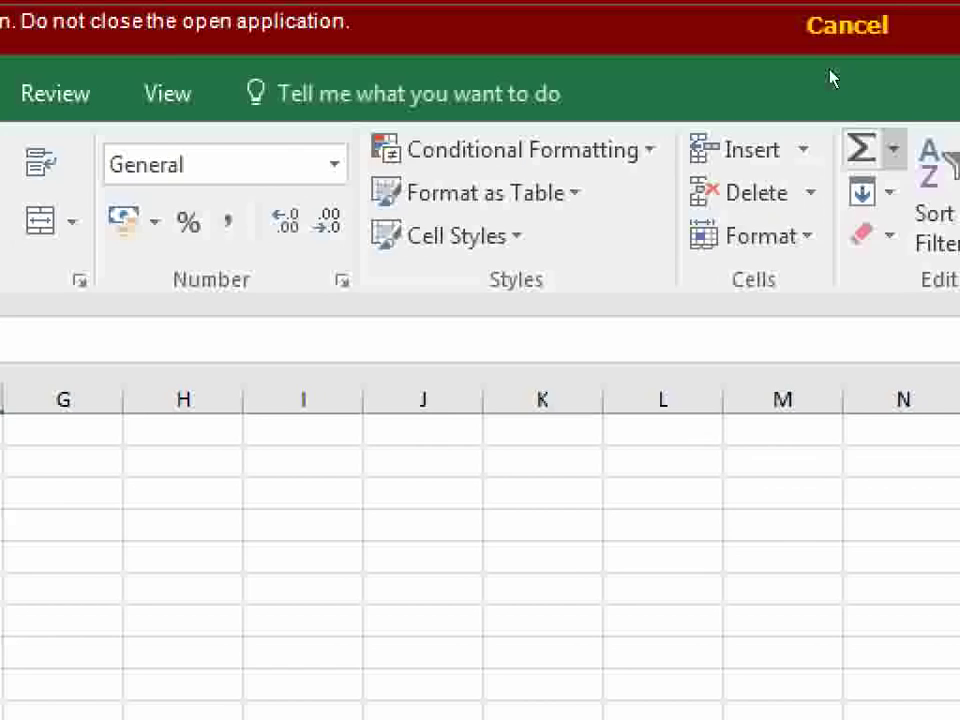
Step: Submit, start the Mobile.xlsx test, and move Sheet1 before Sheet3
left_click(935, 15)
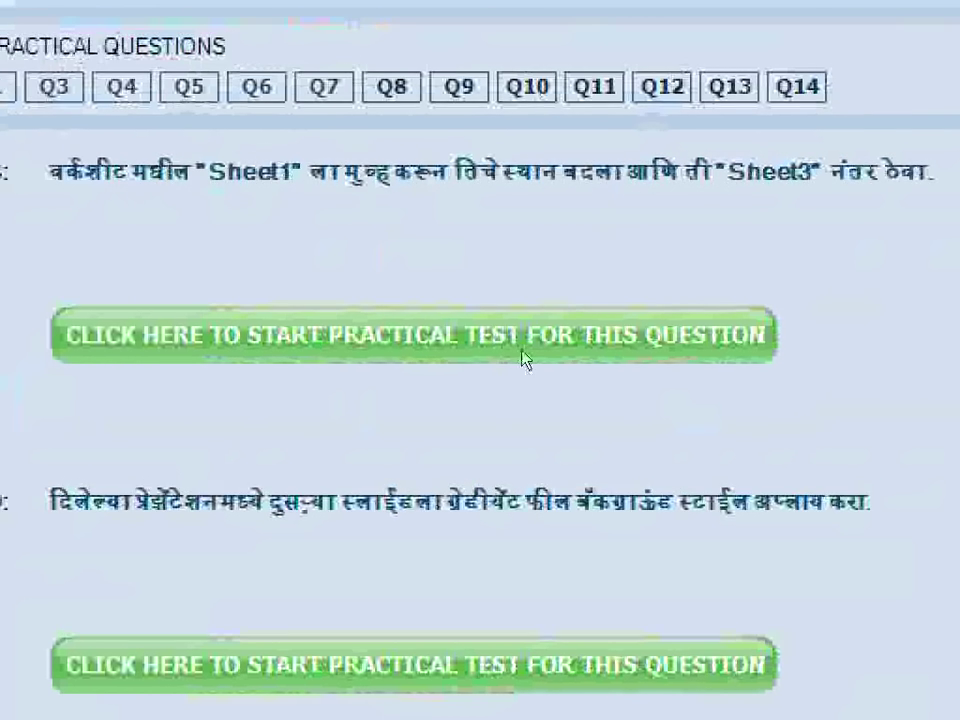
left_click(388, 393)
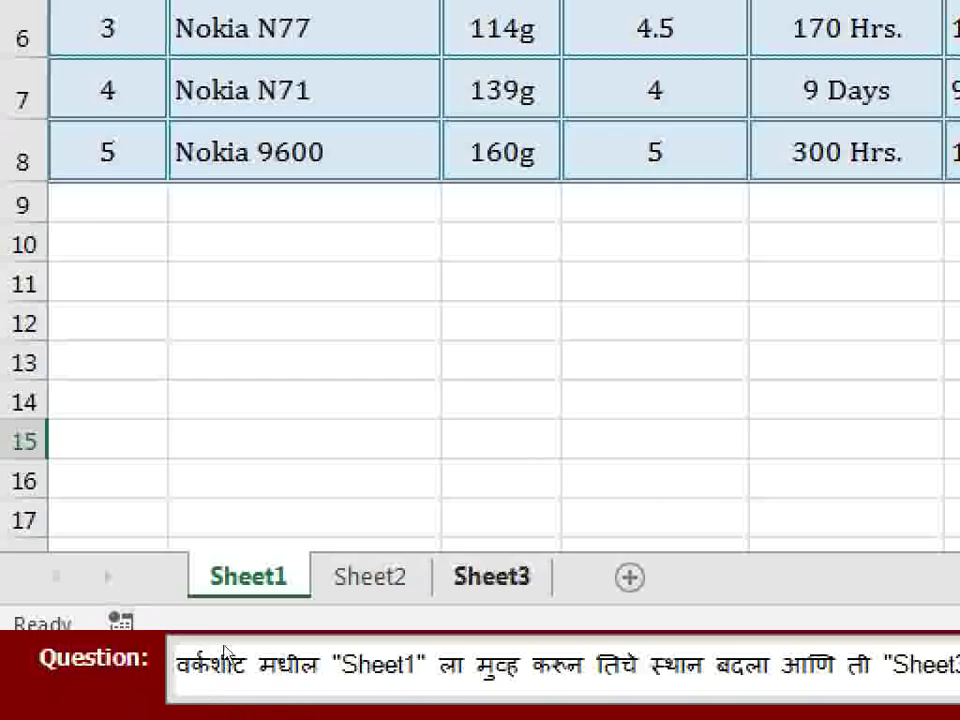
right_click(250, 577)
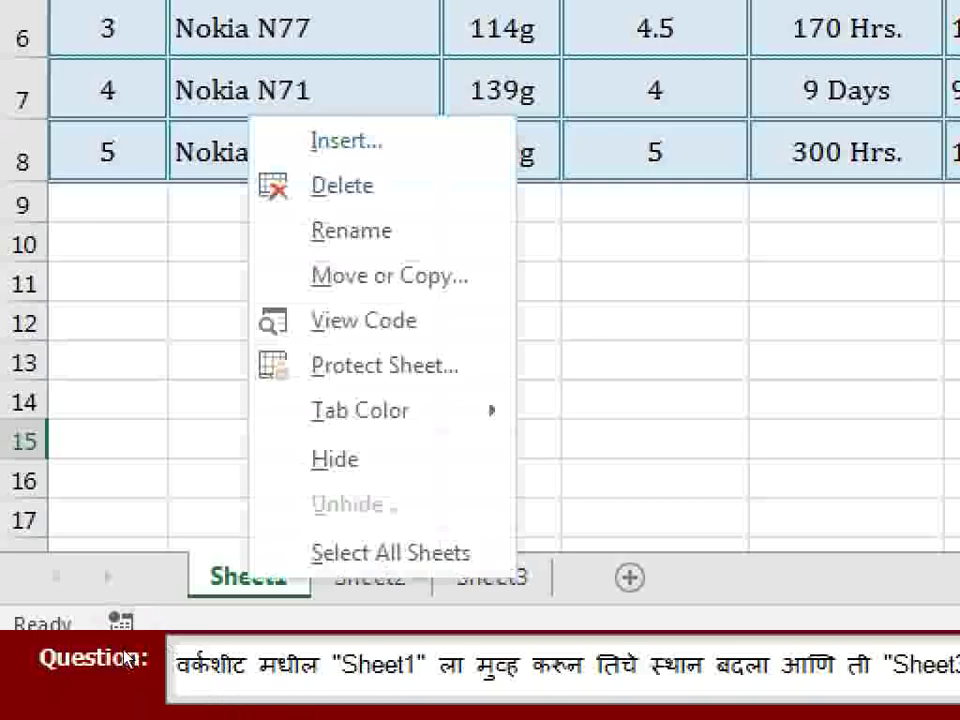
key("Return")
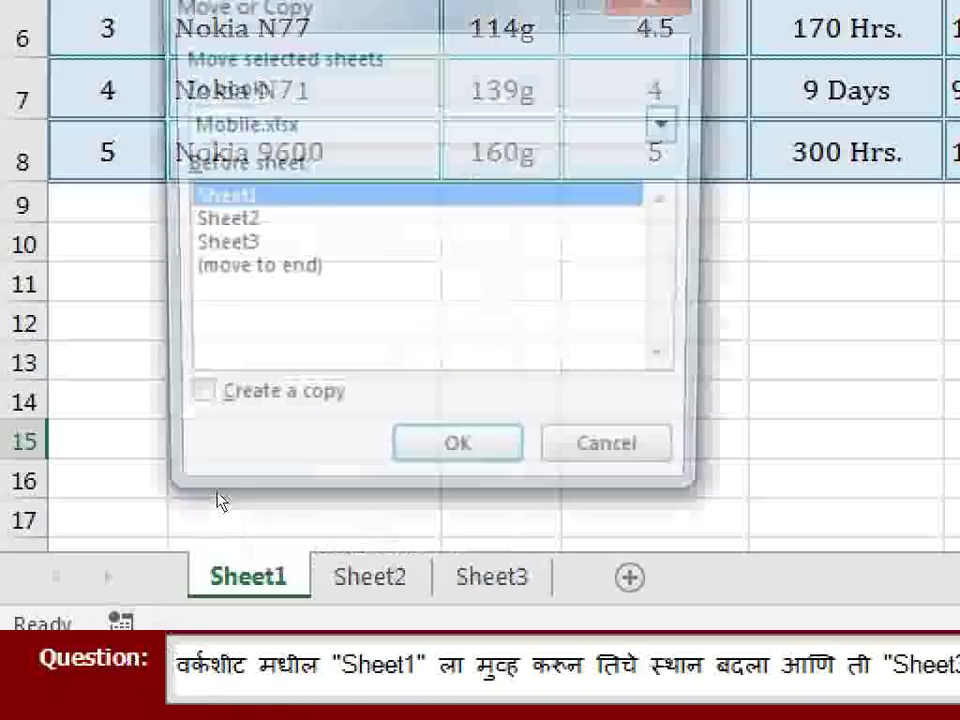
key("Down")
key("Down")
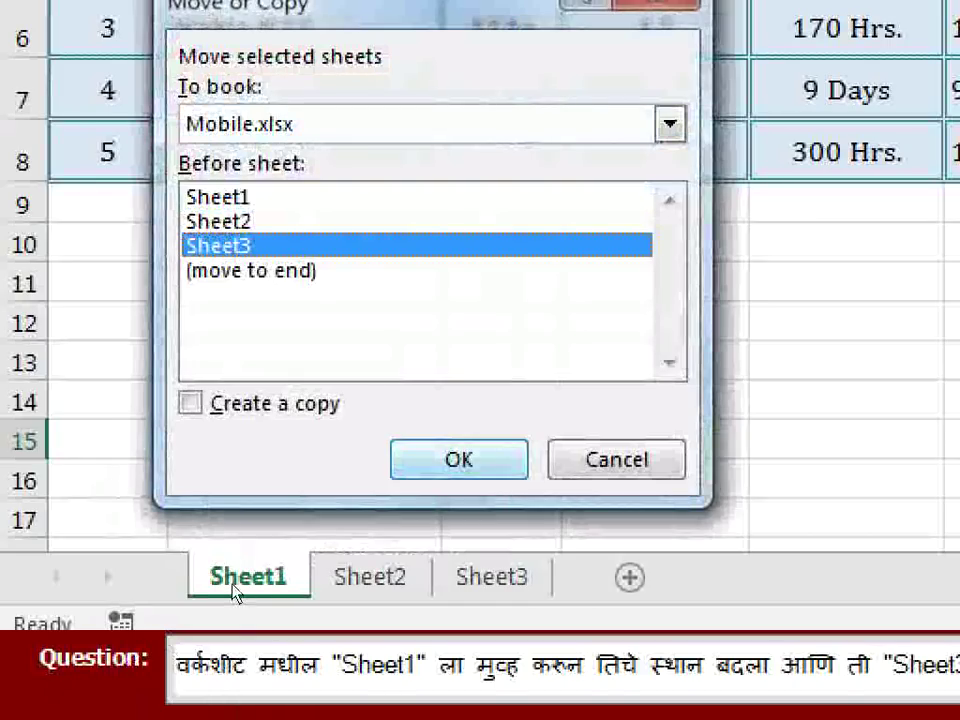
key("Return")
Step: Move Sheet1 again, this time to the end after Sheet3
right_click(400, 578)
key("Up")
key("Up")
key("Up")
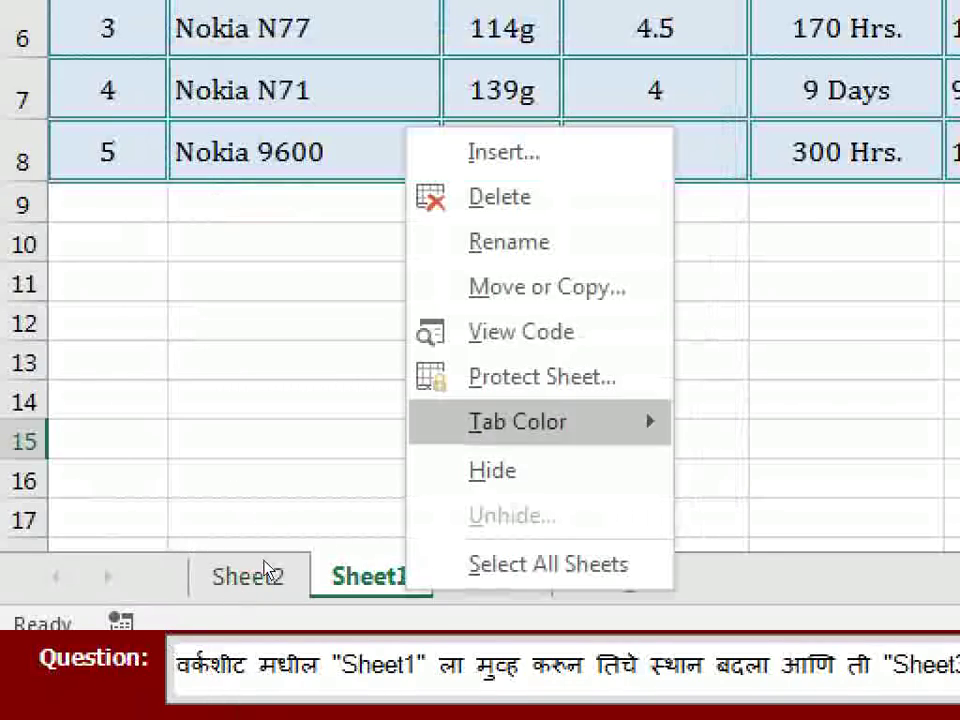
key("Up")
key("Up")
key("Up")
key("Down")
key("Down")
key("Down")
key("Up")
key("Up")
key("Up")
key("Return")
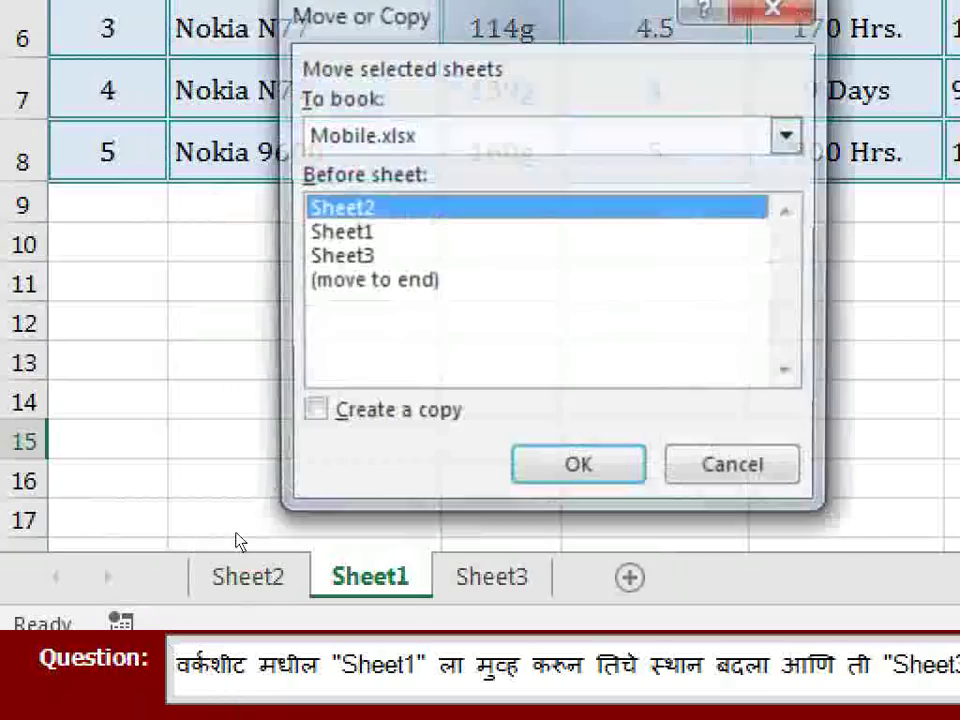
key("Down")
key("Down")
key("Down")
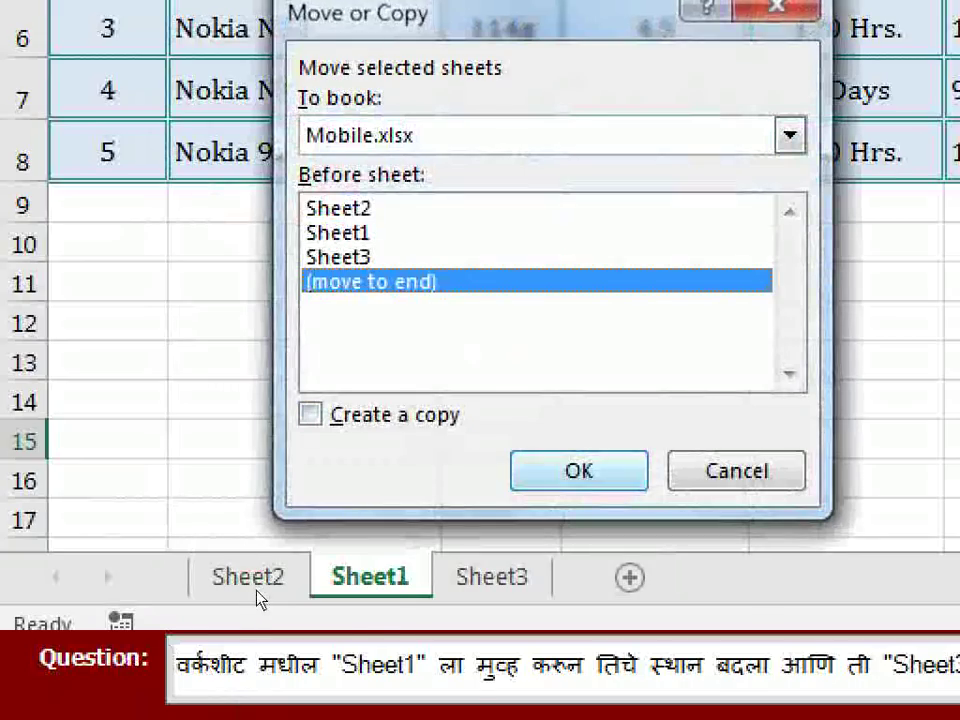
key("Return")
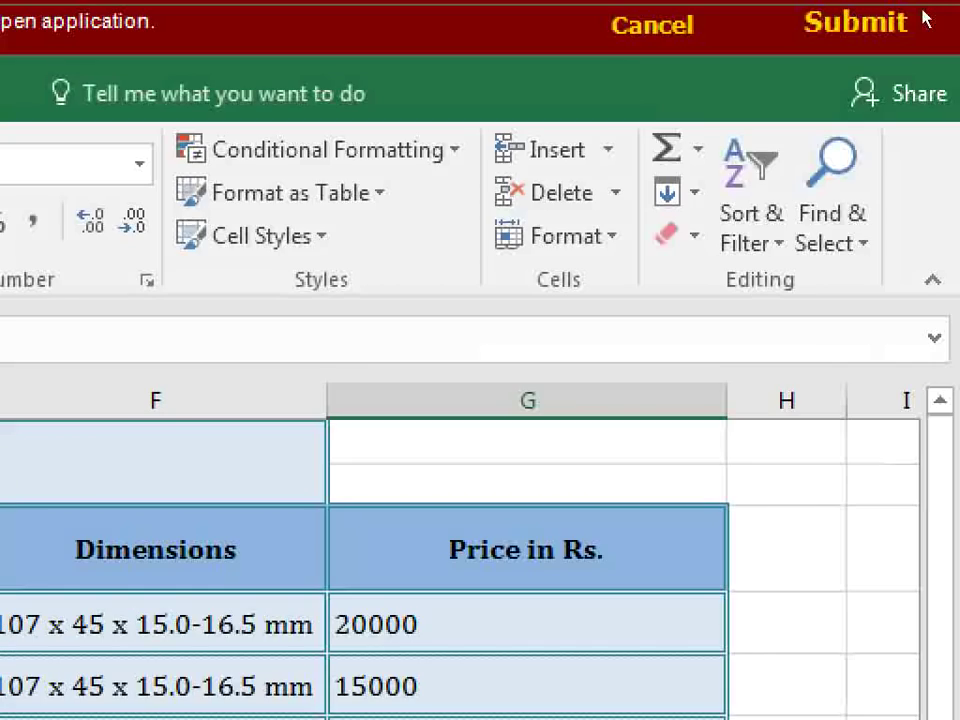
Step: Submit the sheet answer and select the England slide (slide 2) in PowerPoint
left_click(857, 21)
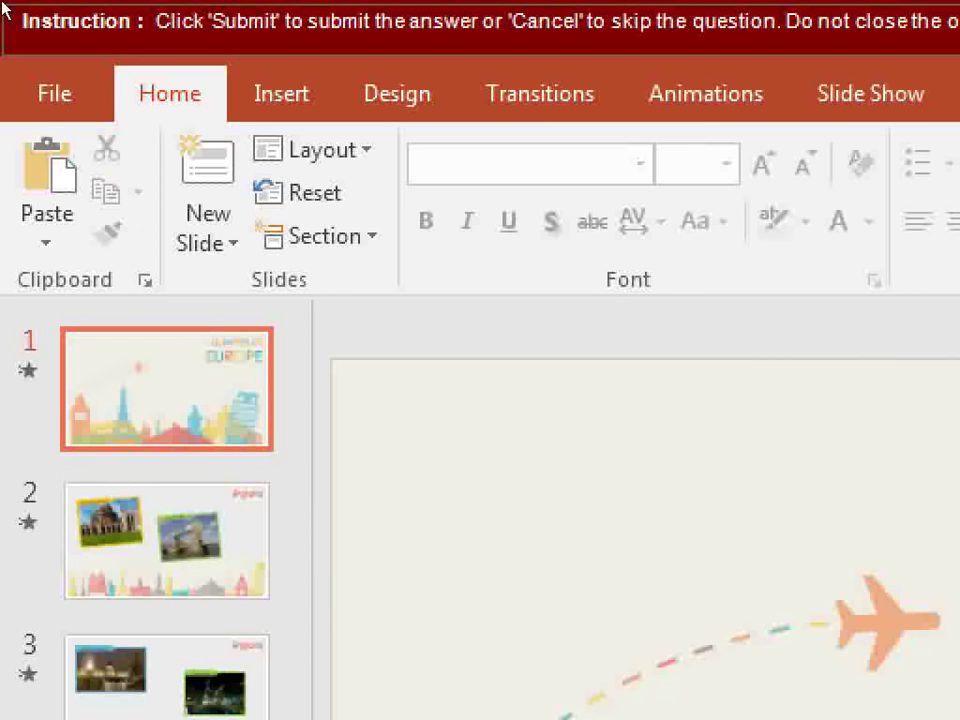
key("Down")
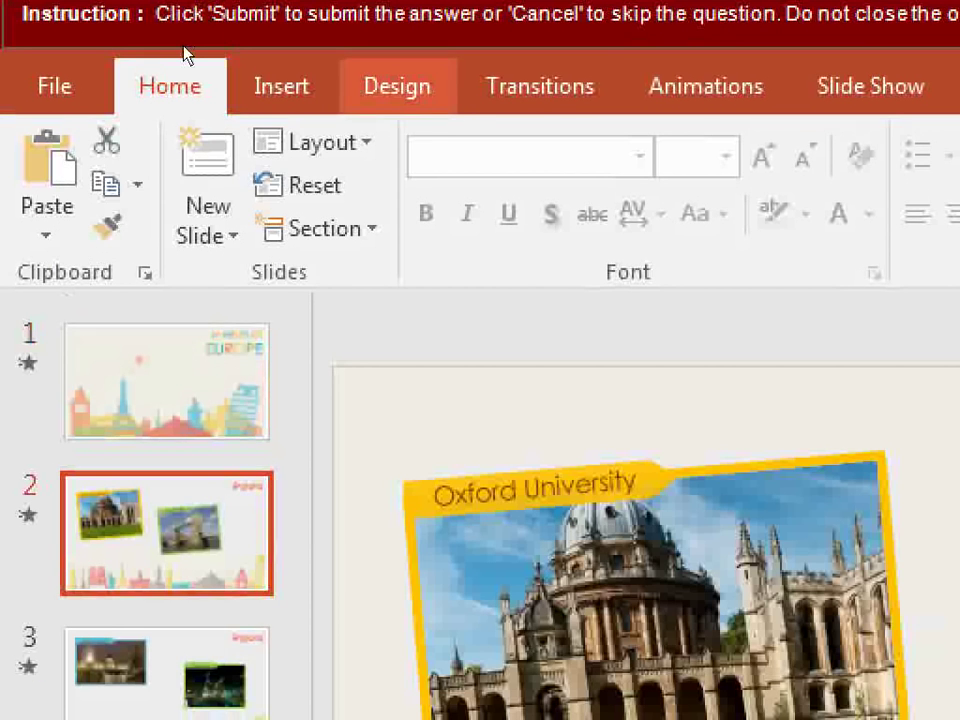
left_click(397, 86)
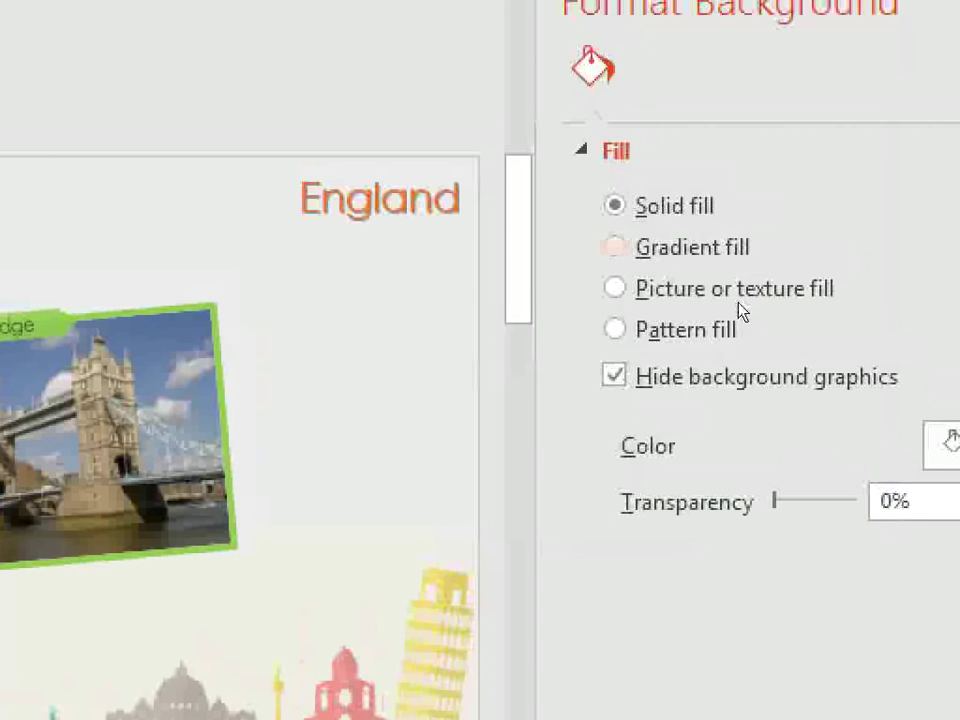
Step: Give the slide background a blue radial preset gradient fill and close the presentation
key("alt+g")
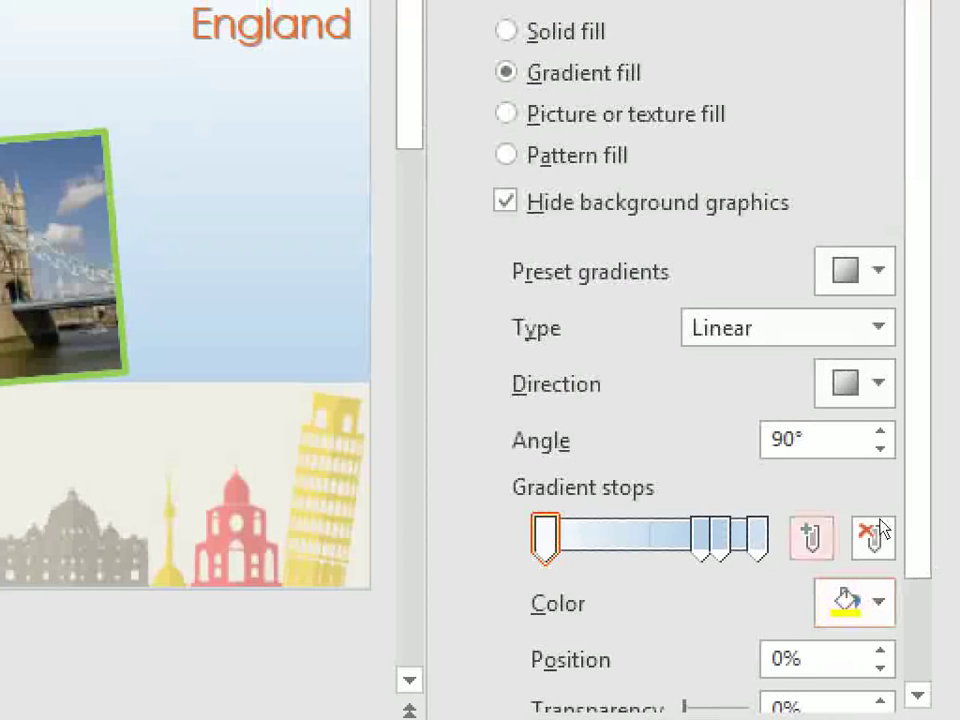
left_click(855, 325)
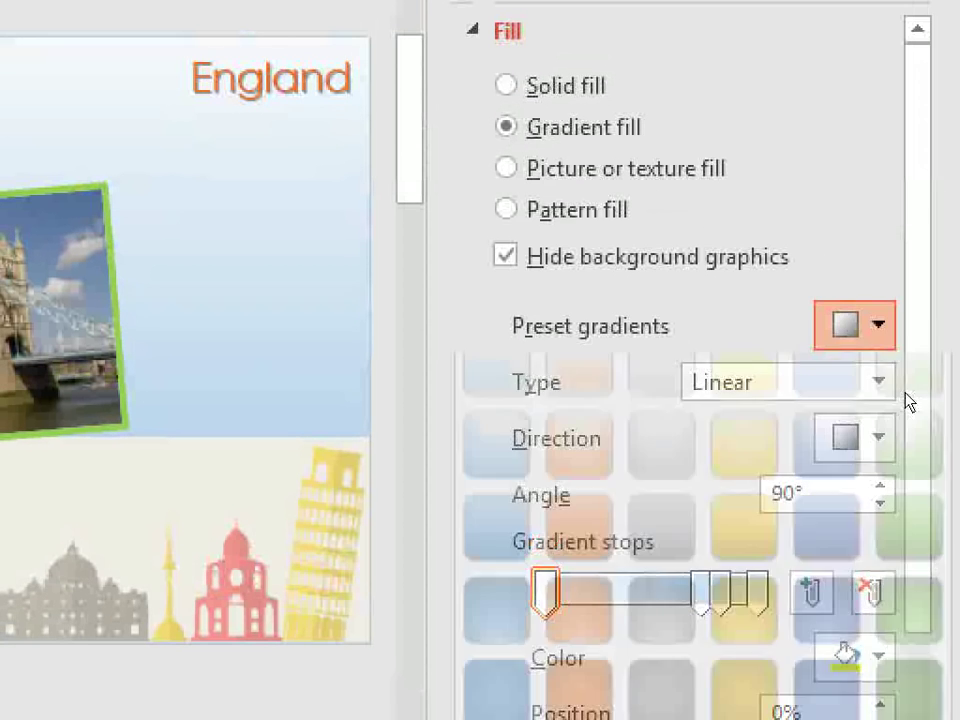
left_click(855, 474)
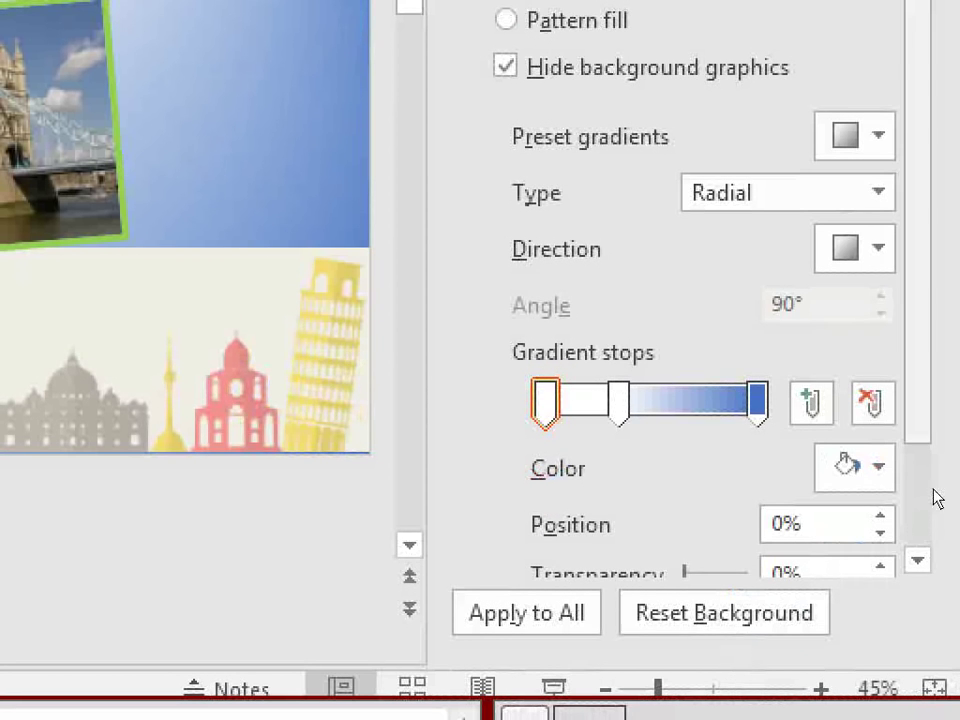
scroll(934, 499, "down", 3)
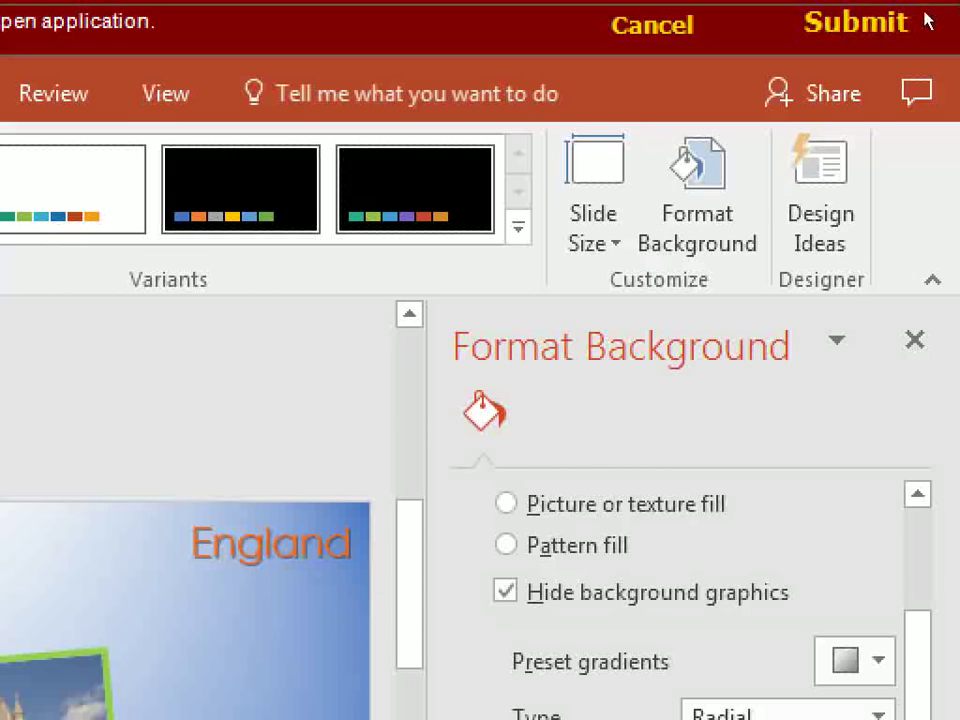
left_click(915, 30)
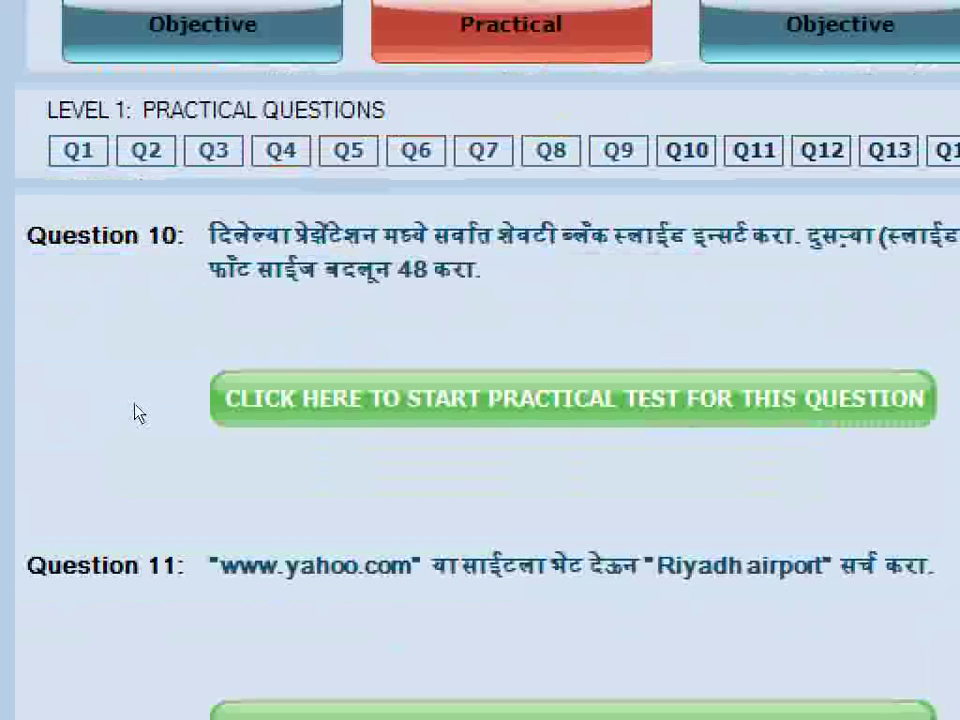
Step: Start the slide-insertion test and add a Blank layout slide after slide 1
left_click(244, 388)
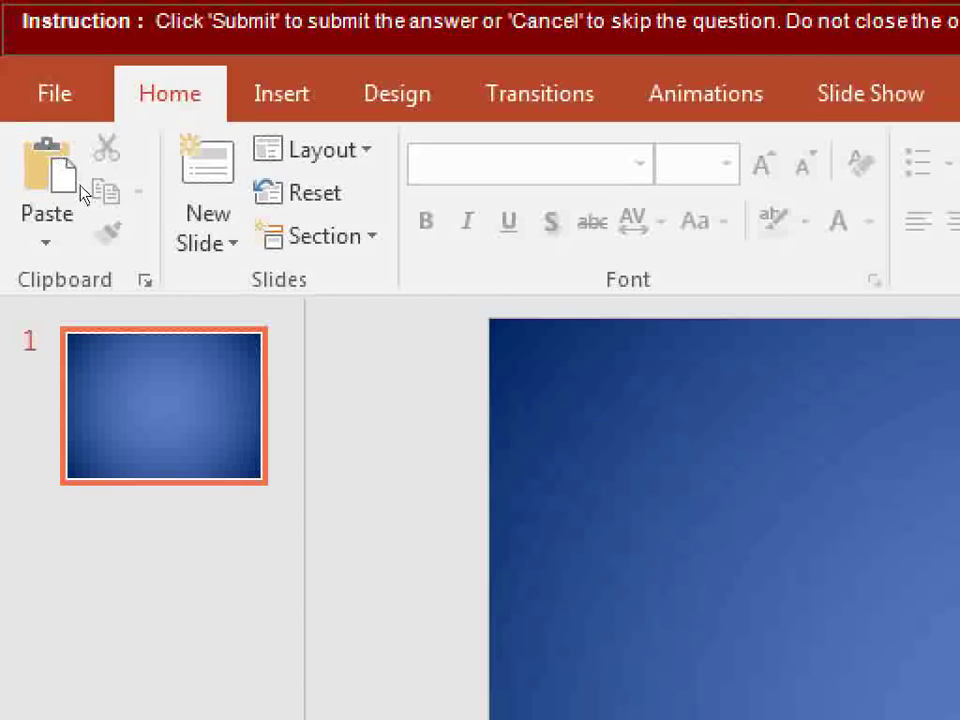
left_click(207, 240)
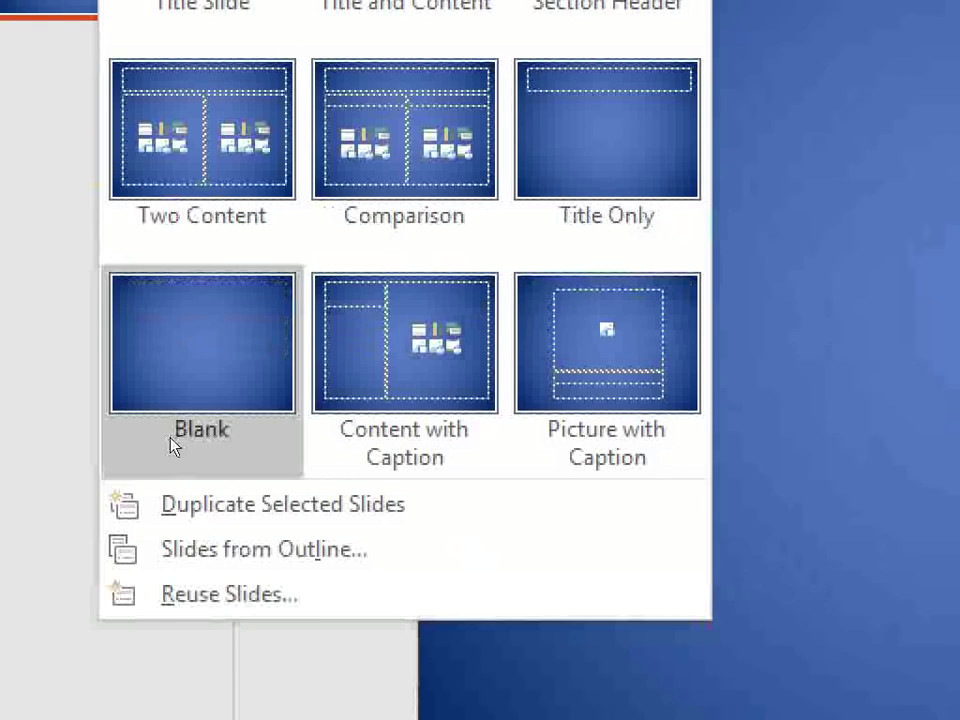
left_click(172, 443)
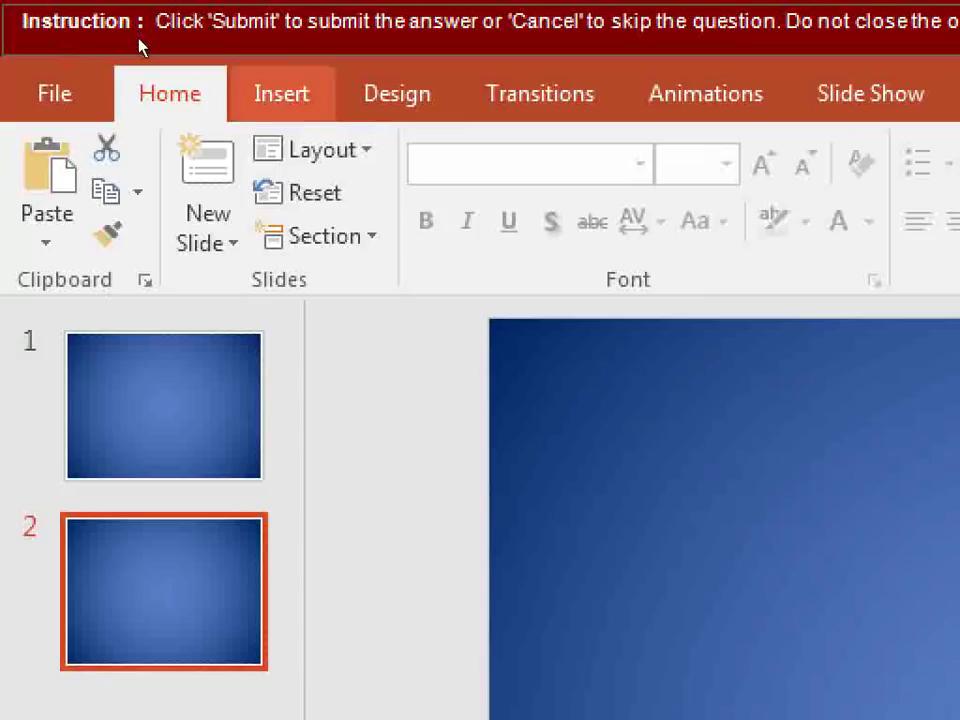
Step: Begin adding a text box from the Insert tab
left_click(281, 93)
key("alt+n")
key("x")
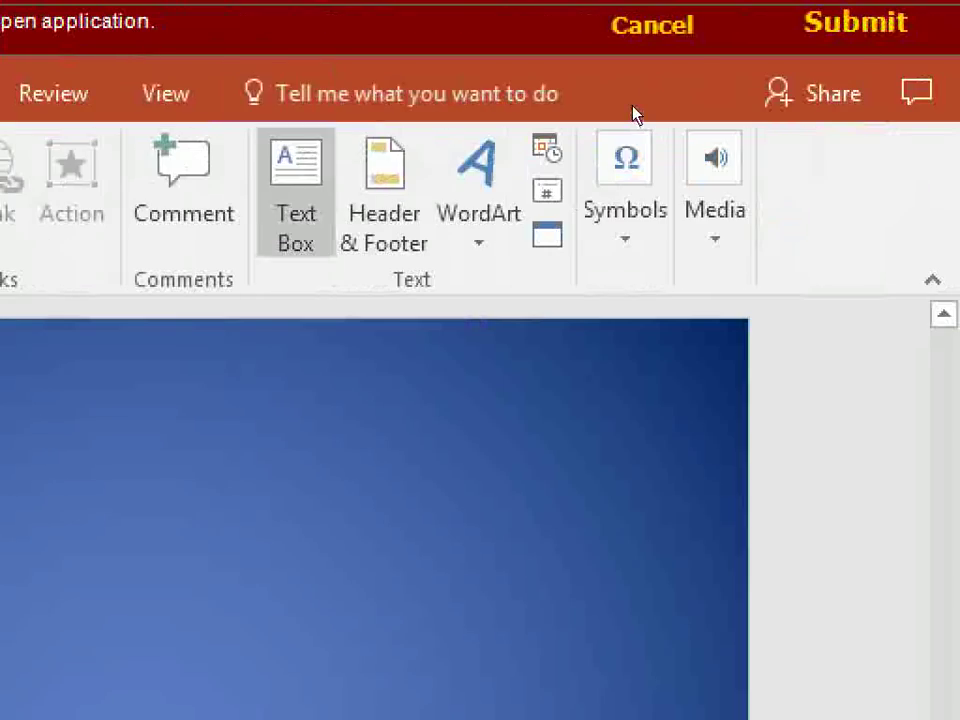